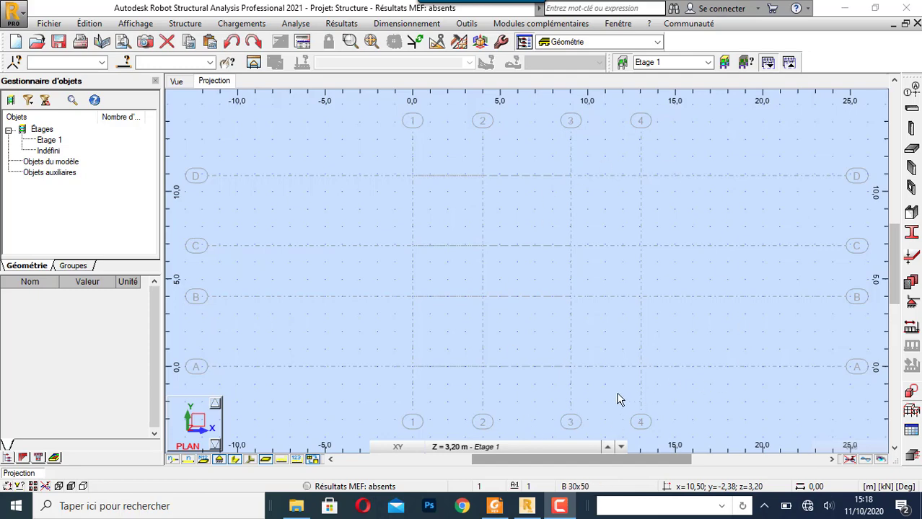
- Start defining a column on Etage 1 and set its type to Poteau BA
left_click(912, 128)
left_click(834, 157)
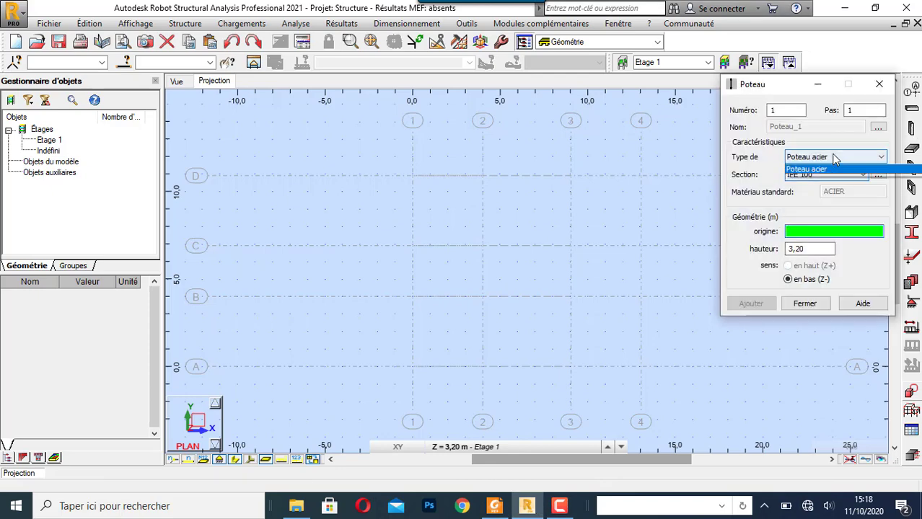
left_click(830, 178)
left_click(836, 174)
left_click(878, 188)
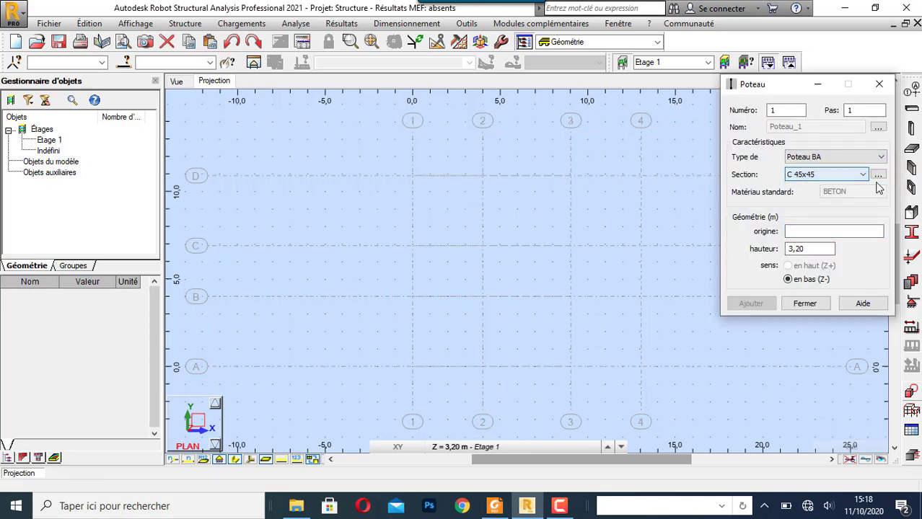
- Create a rectangular Poteau BA section with b = 20 cm and h = 20 cm and add it for the column
left_click(877, 175)
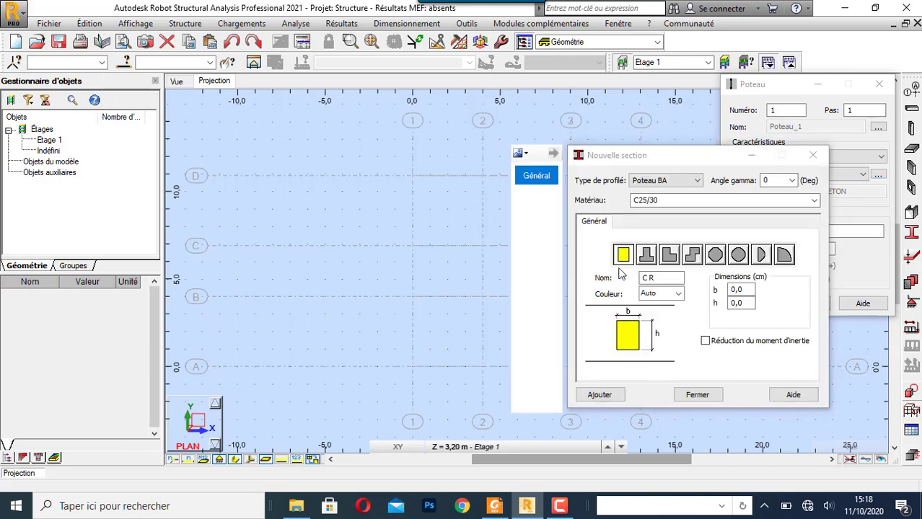
left_click(731, 290)
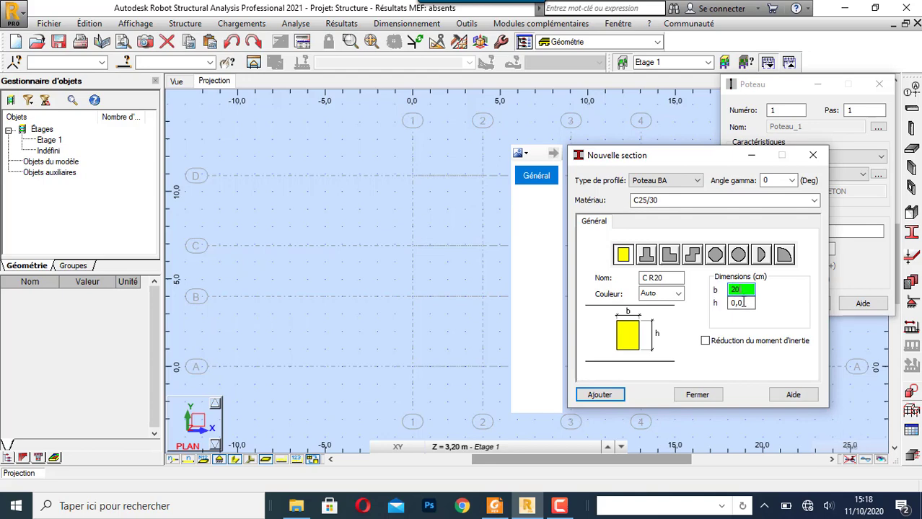
left_click(741, 303)
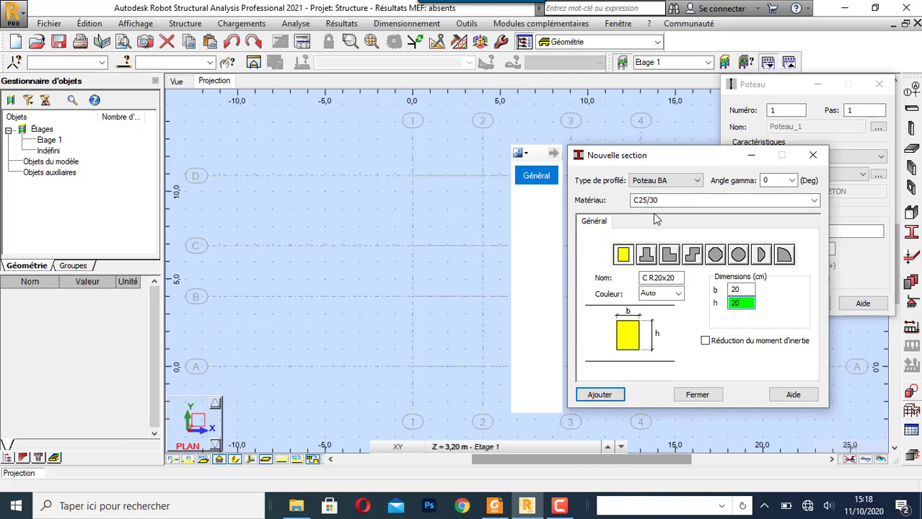
left_click(613, 395)
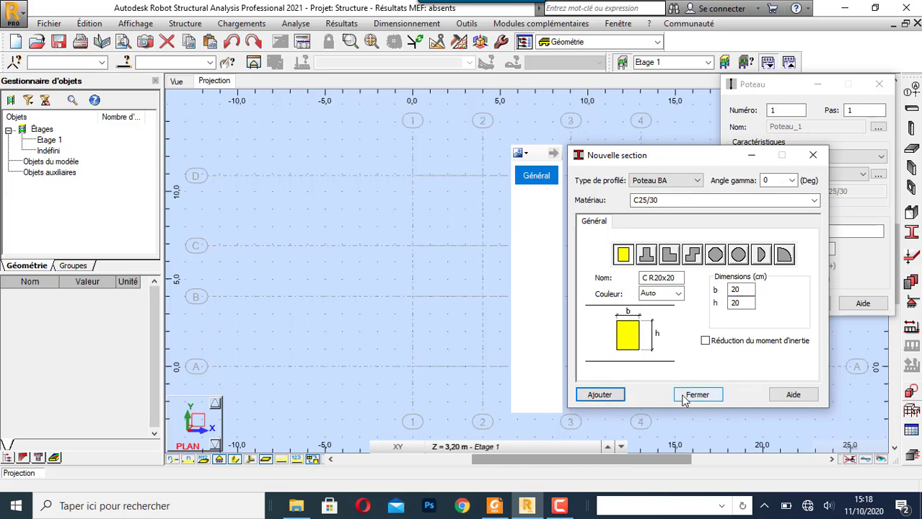
left_click(686, 395)
- Place C R20x20 columns at the intersections of axes 1 to 4 with axes A and B
left_click(810, 230)
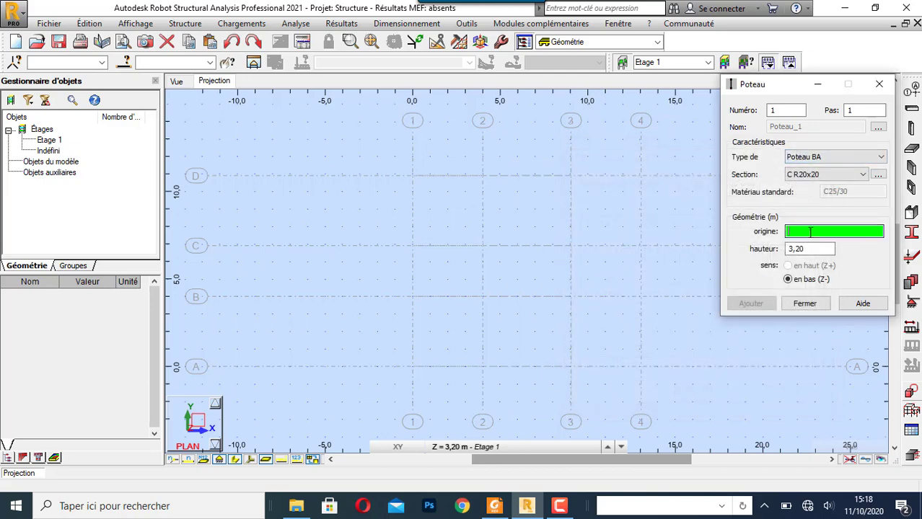
left_click(414, 368)
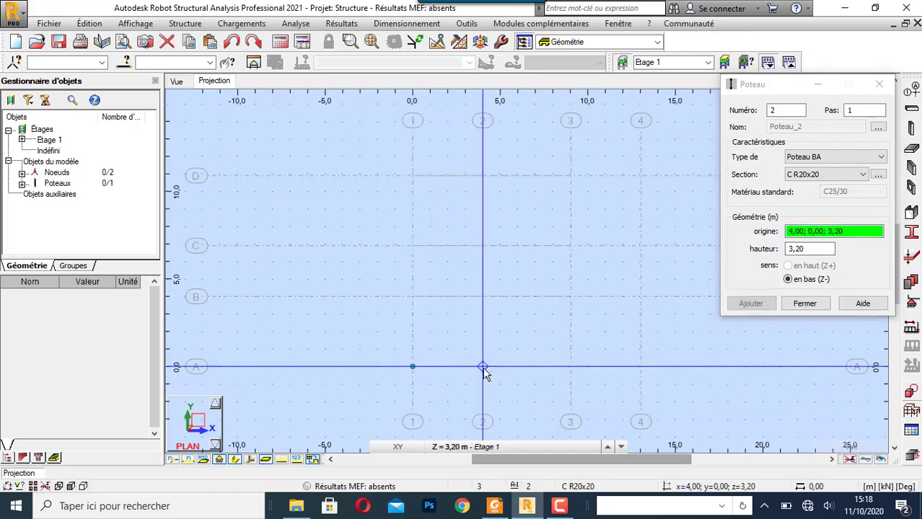
left_click(483, 367)
left_click(641, 368)
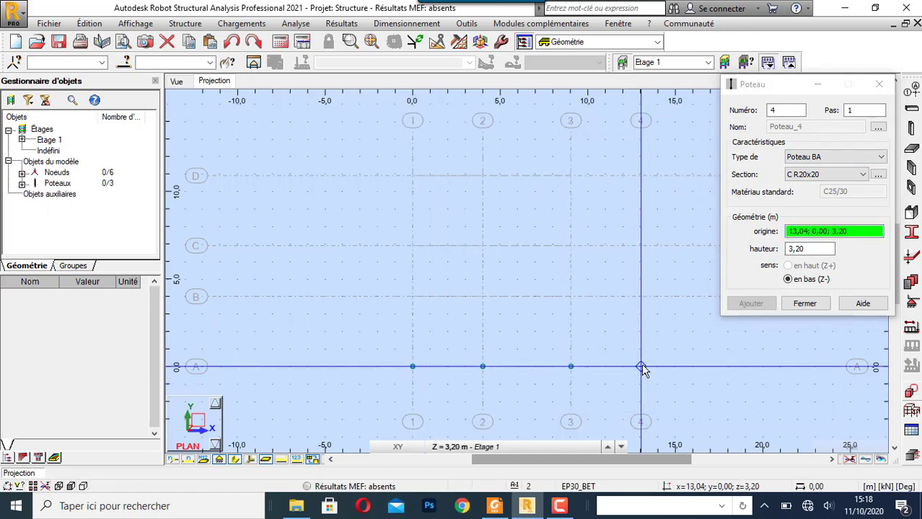
left_click(641, 297)
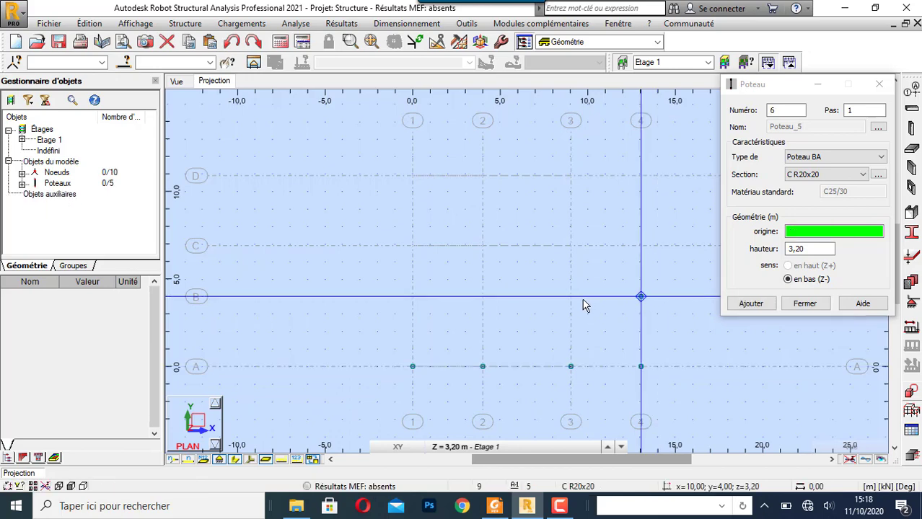
left_click(570, 297)
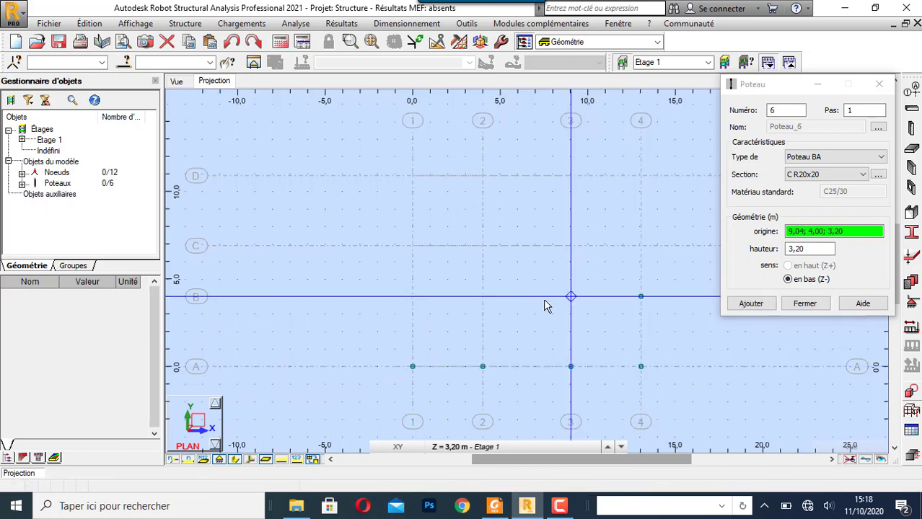
left_click(483, 296)
left_click(413, 296)
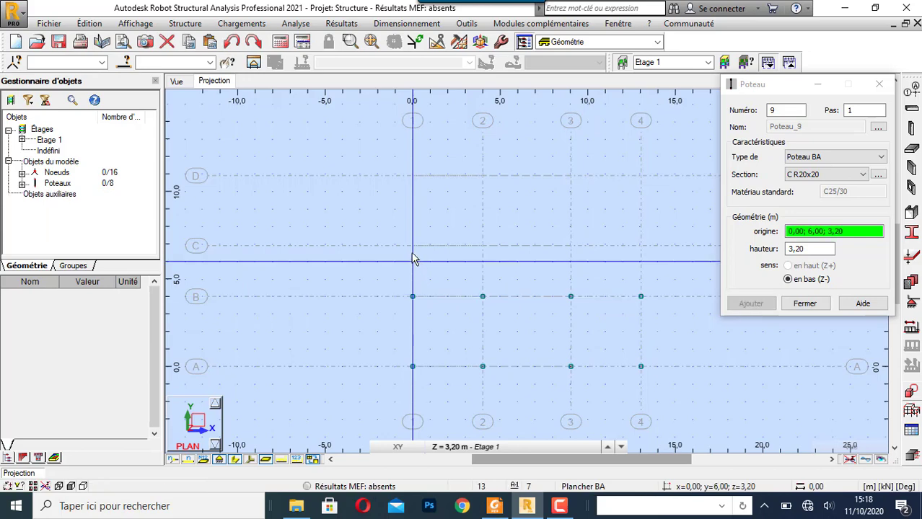
- Place C R20x20 columns at the intersections of axes 1 to 4 with axes C and D, and finish column placement
left_click(413, 246)
left_click(482, 246)
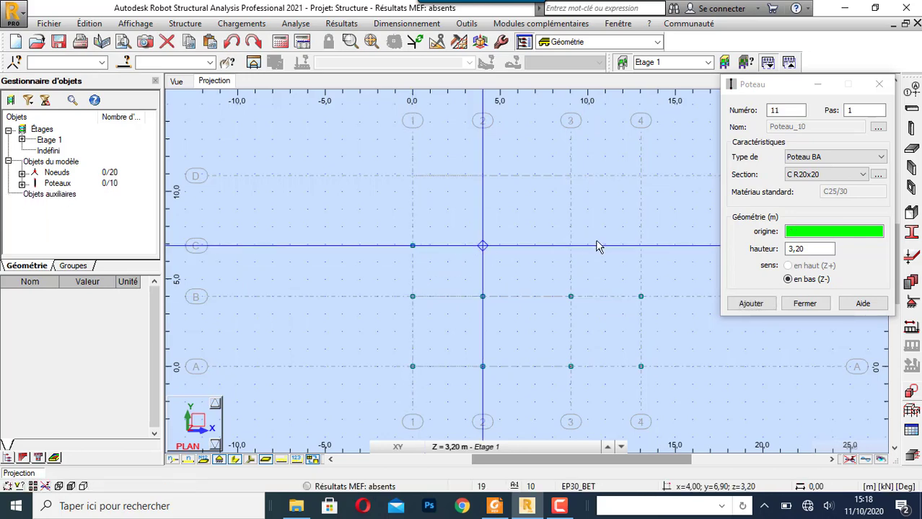
left_click(570, 246)
left_click(641, 246)
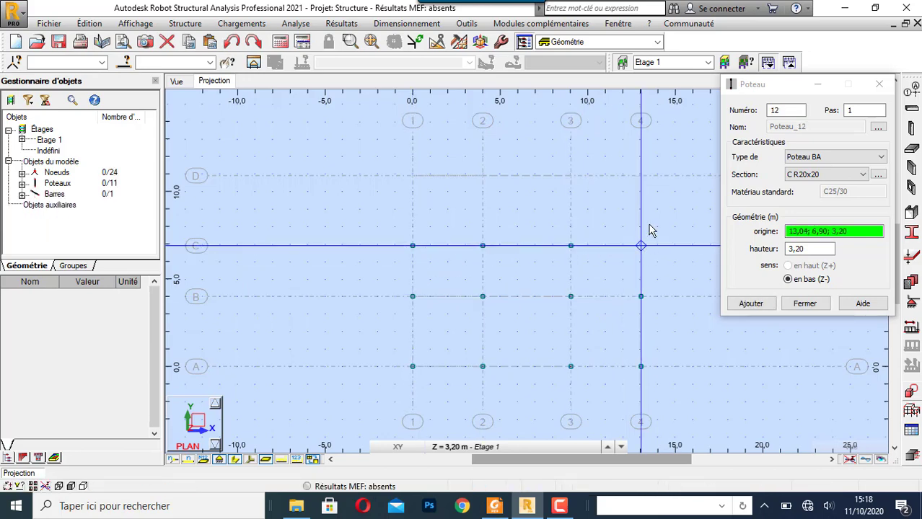
left_click(567, 179)
left_click(486, 181)
left_click(412, 175)
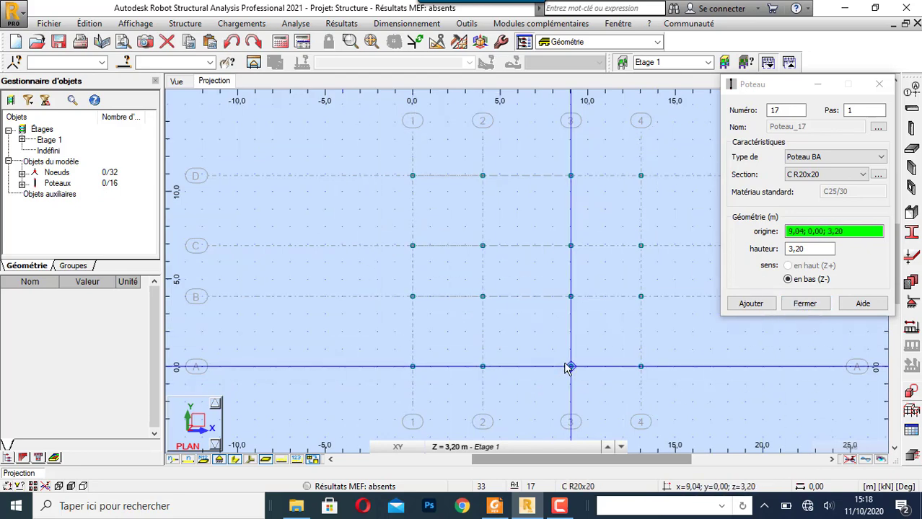
left_click(817, 309)
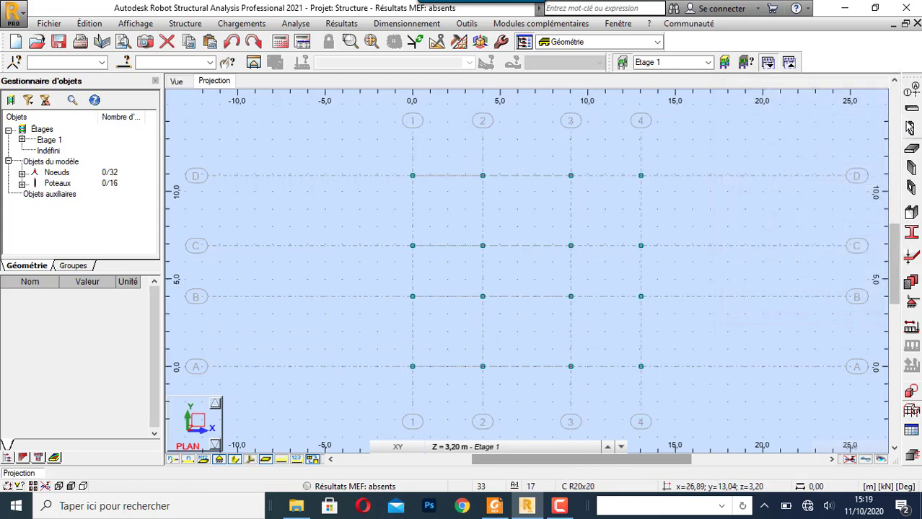
- Start defining a beam on Etage 1 and set its type to Poutre BA
left_click(911, 108)
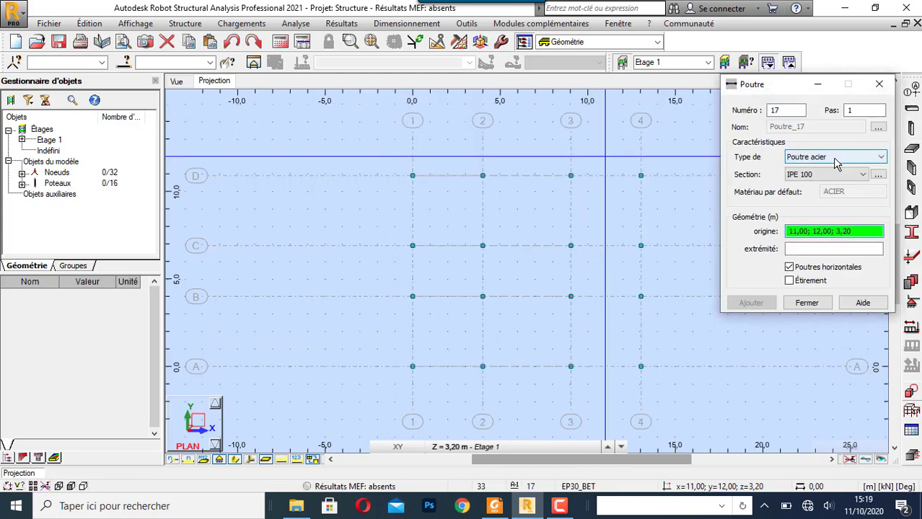
left_click(832, 174)
left_click(838, 156)
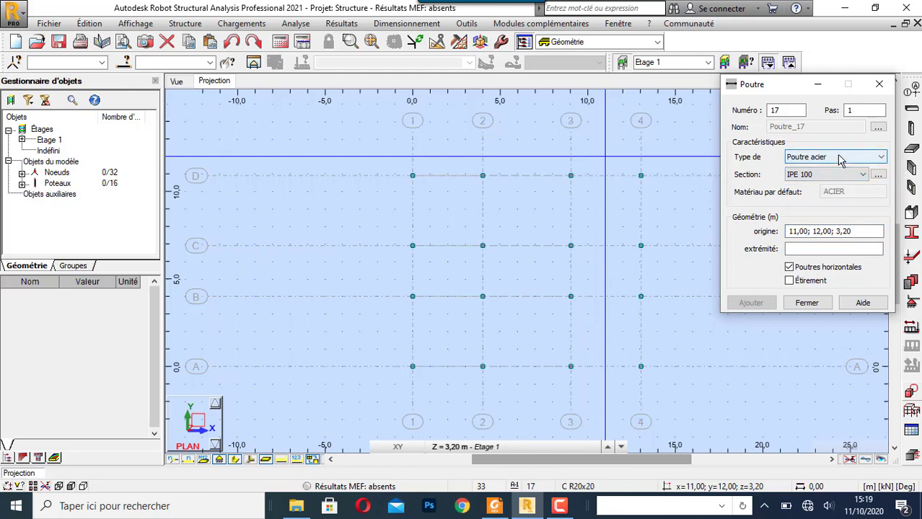
left_click(838, 157)
left_click(830, 177)
left_click(833, 176)
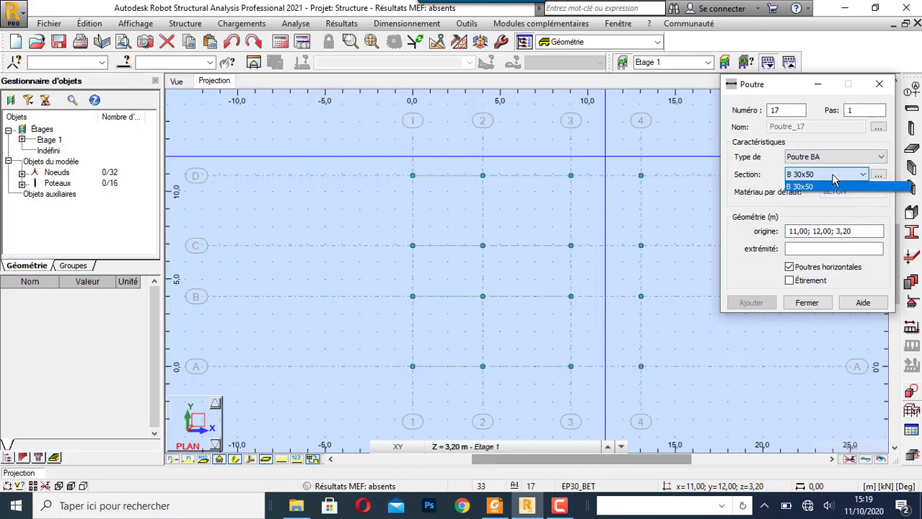
left_click(829, 186)
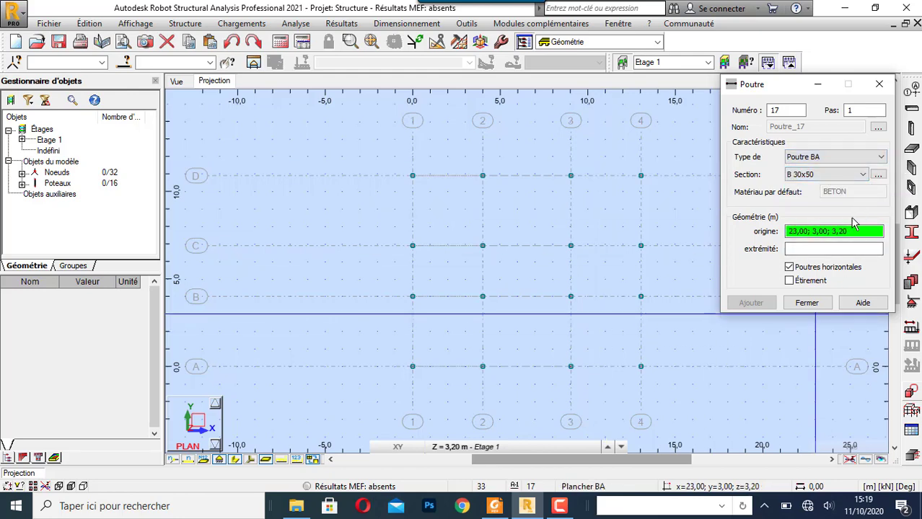
- Create a rectangular Poutre BA section with b = 20 cm and h = 45 cm and add it for the beam
left_click(877, 176)
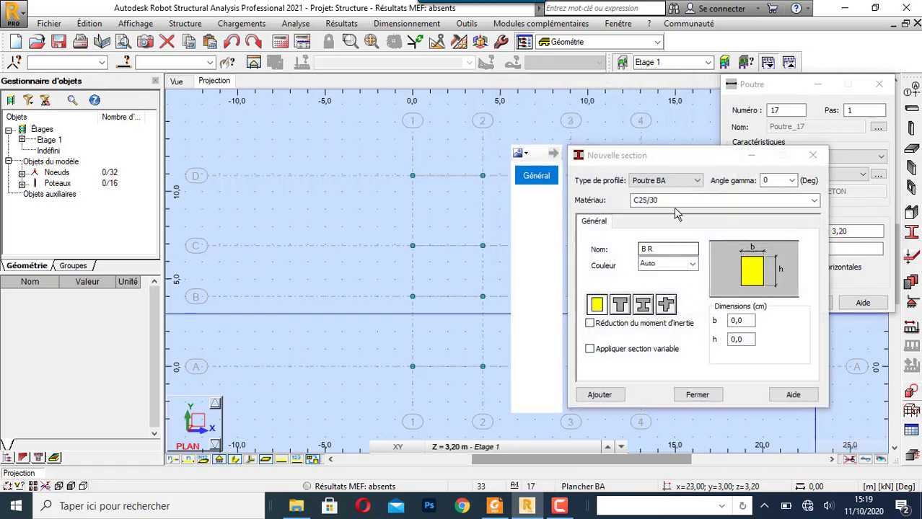
left_click(737, 322)
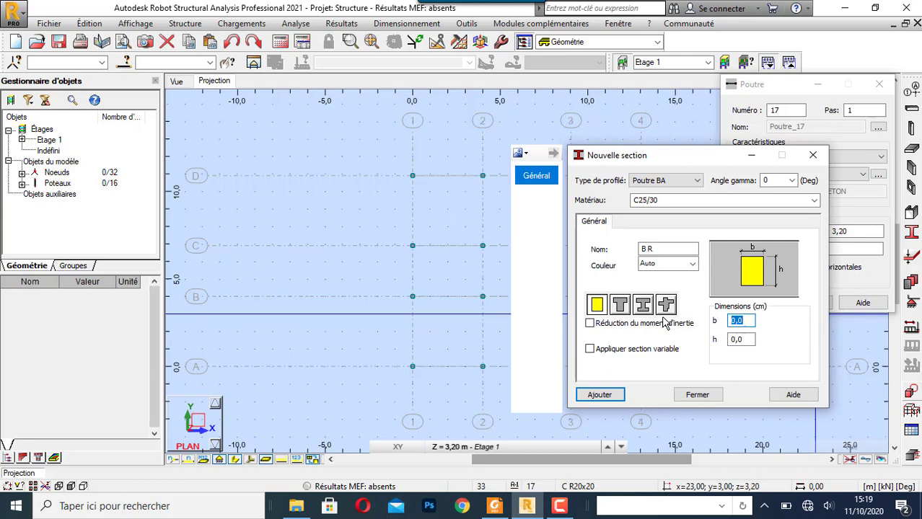
left_click(732, 339)
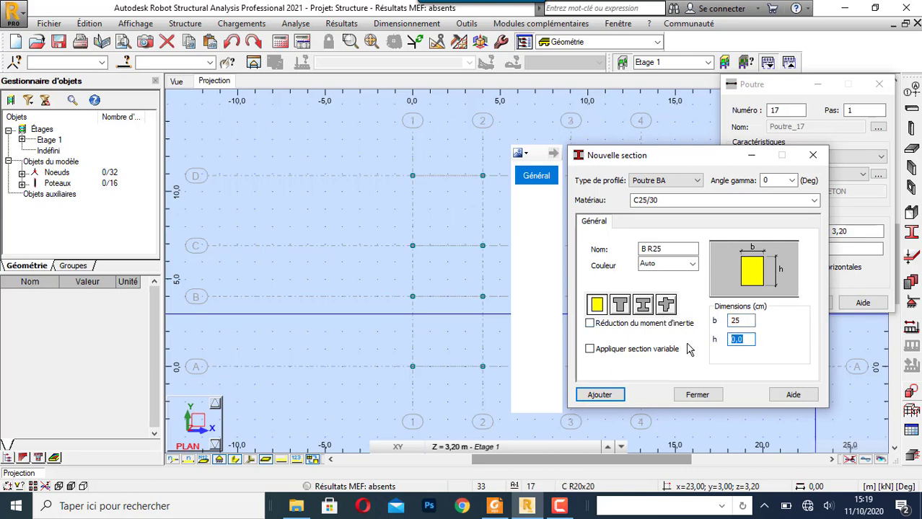
type("45")
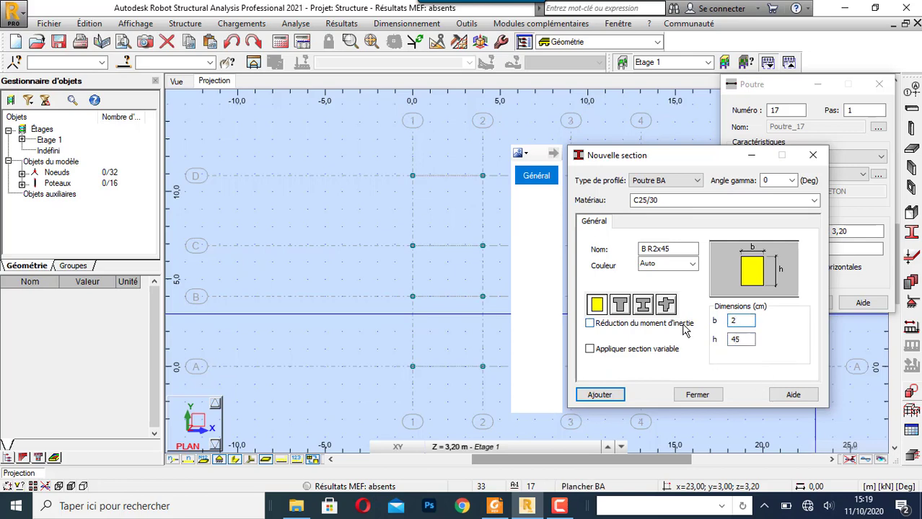
left_click(598, 395)
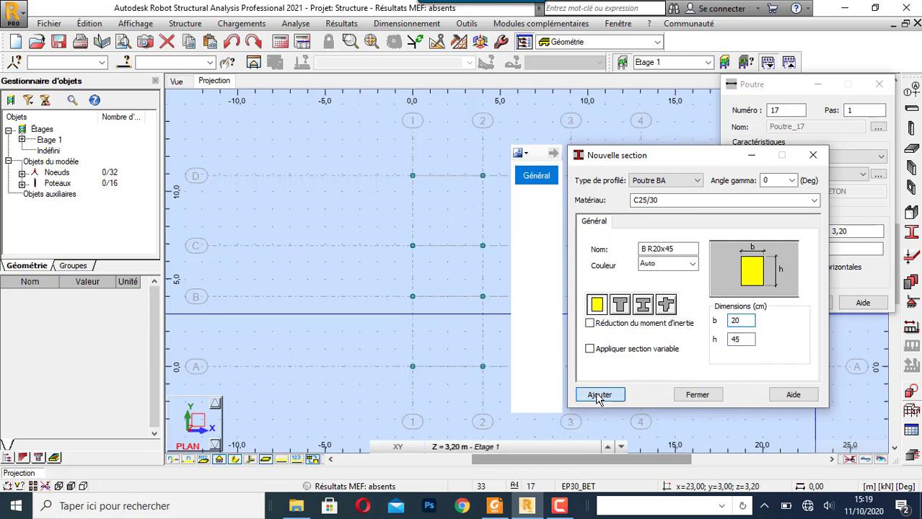
left_click(693, 395)
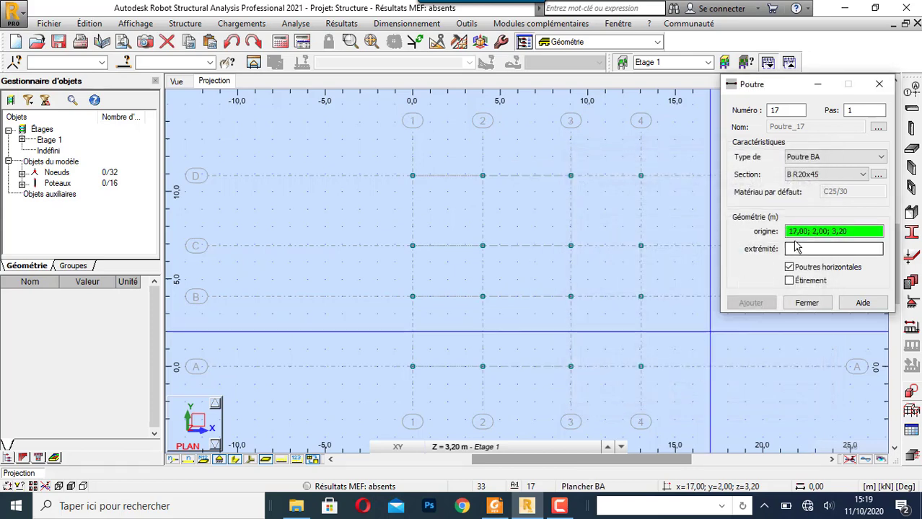
- Draw B R20x45 beams along axes A, B, C and D, each running from axis 1 to axis 4
left_click(413, 367)
left_click(642, 366)
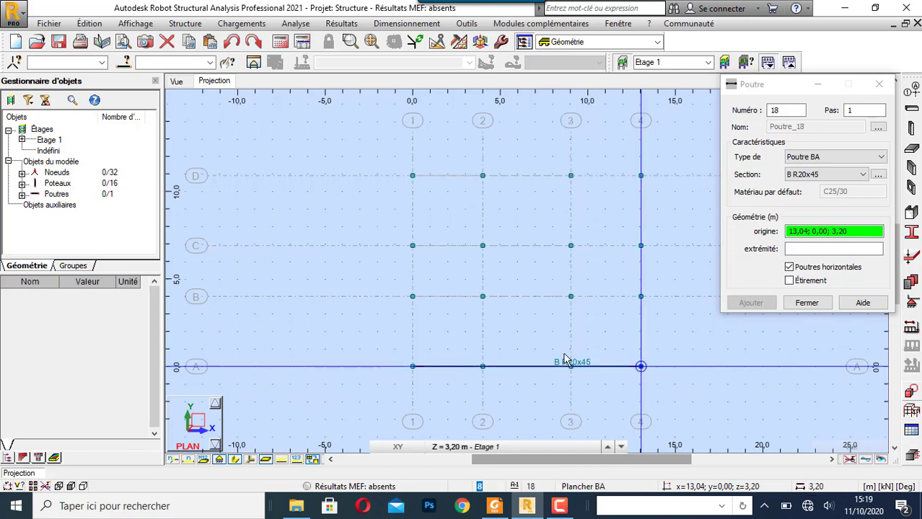
left_click(412, 296)
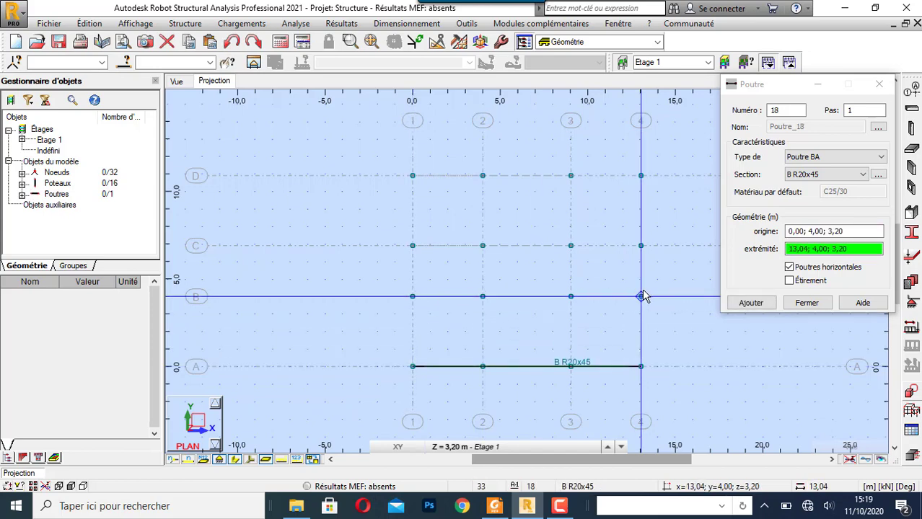
left_click(641, 297)
left_click(413, 246)
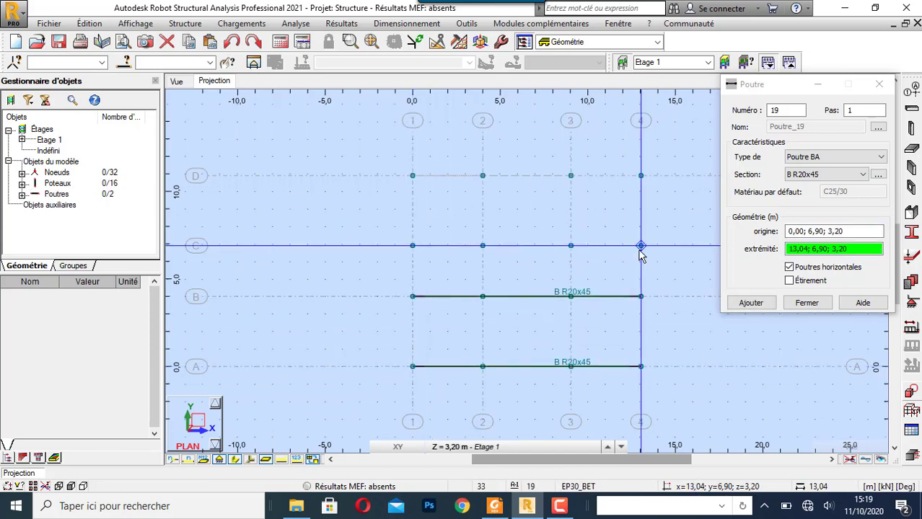
left_click(642, 247)
left_click(412, 176)
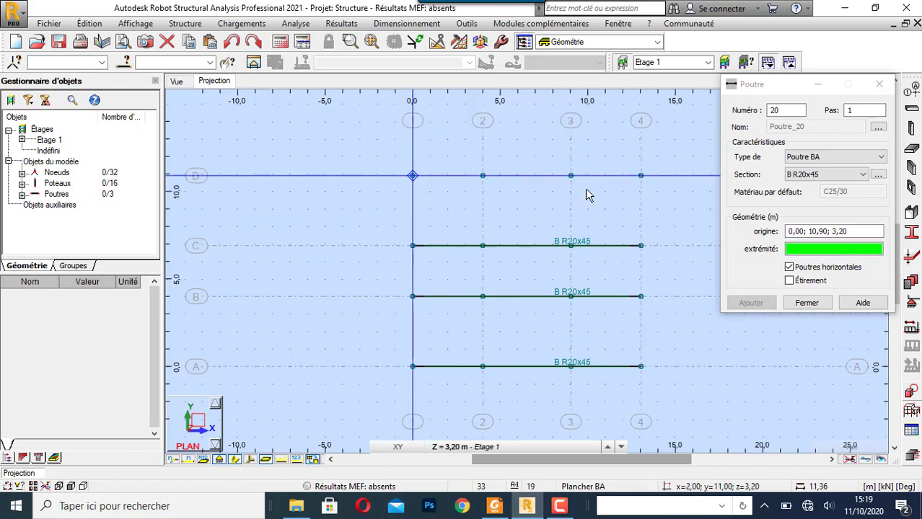
left_click(642, 178)
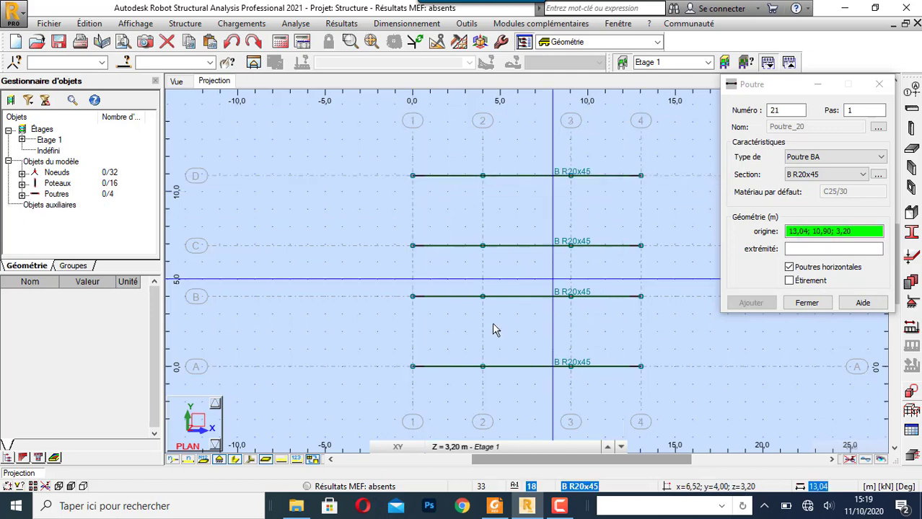
- Draw B R20x45 beams along axes 1, 2 and 3, each running from axis A to axis D
left_click(413, 367)
left_click(412, 176)
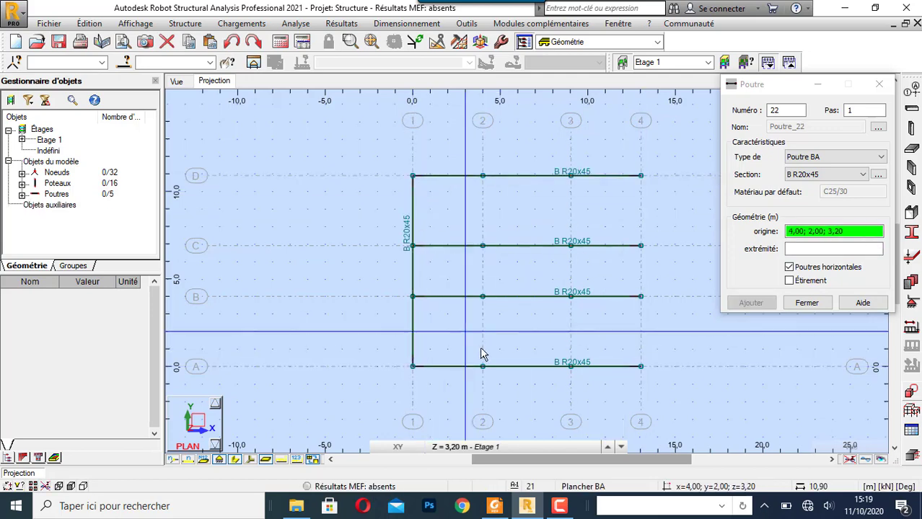
left_click(483, 366)
left_click(488, 186)
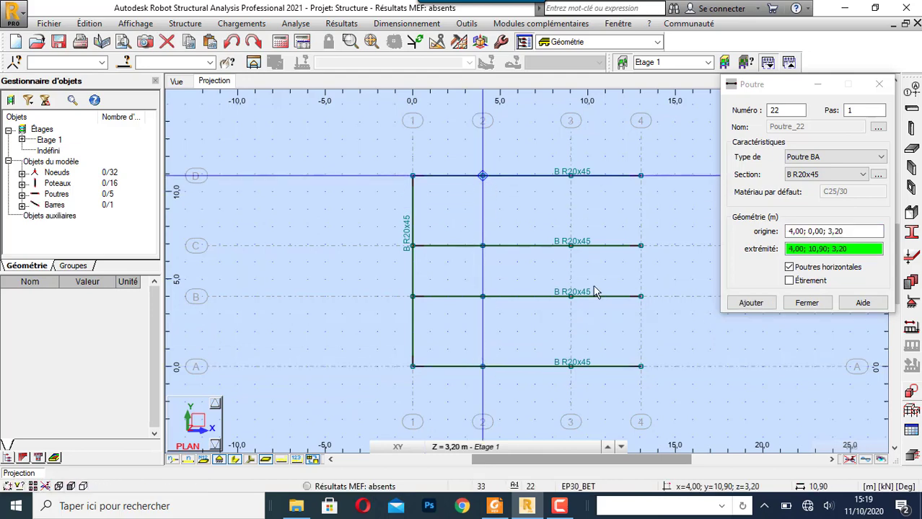
left_click(573, 368)
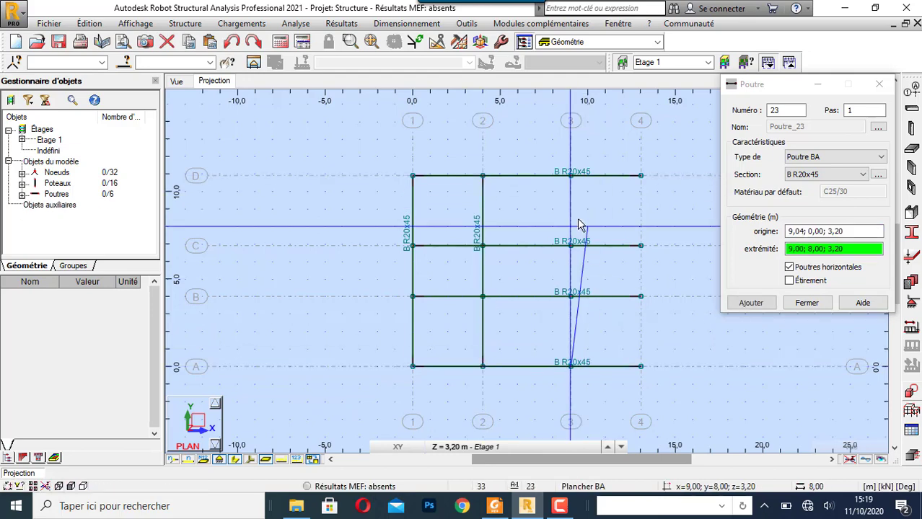
left_click(572, 177)
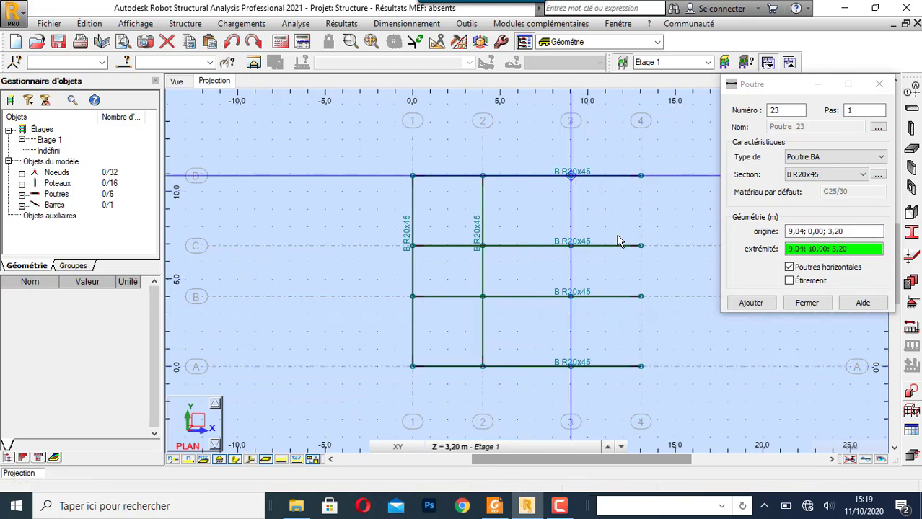
- Draw a B R20x45 beam along axis 4 from axis A to axis D and end the beam definition
left_click(640, 366)
left_click(641, 176)
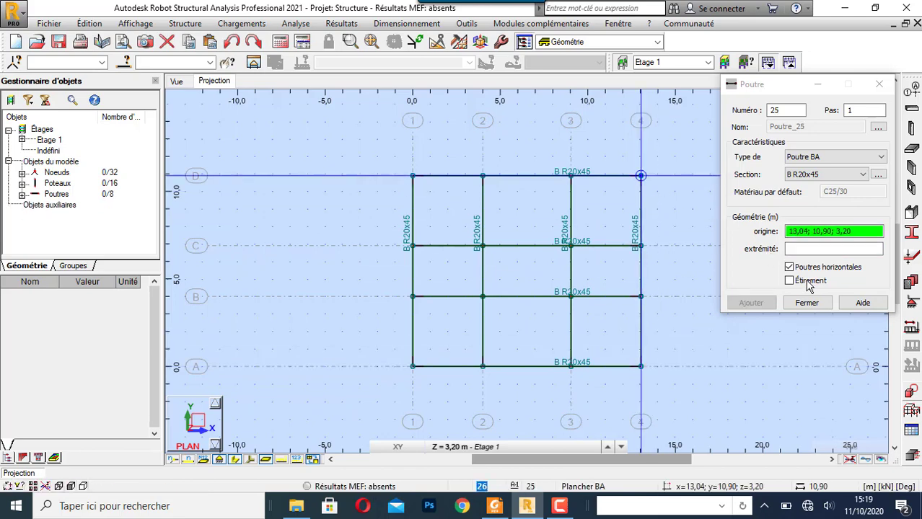
left_click(806, 303)
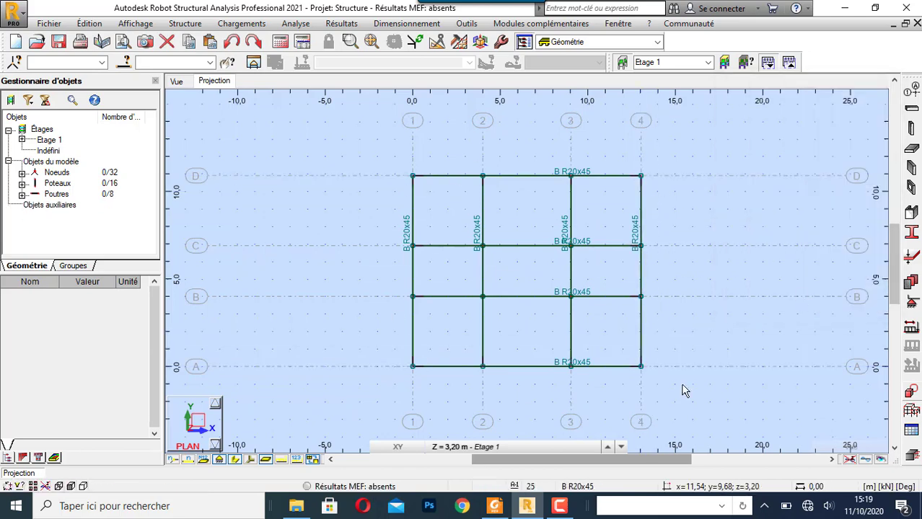
- Select the whole structure in plan and split the beams at their crossings with the Intersection command
left_click_drag(366, 140, 726, 399)
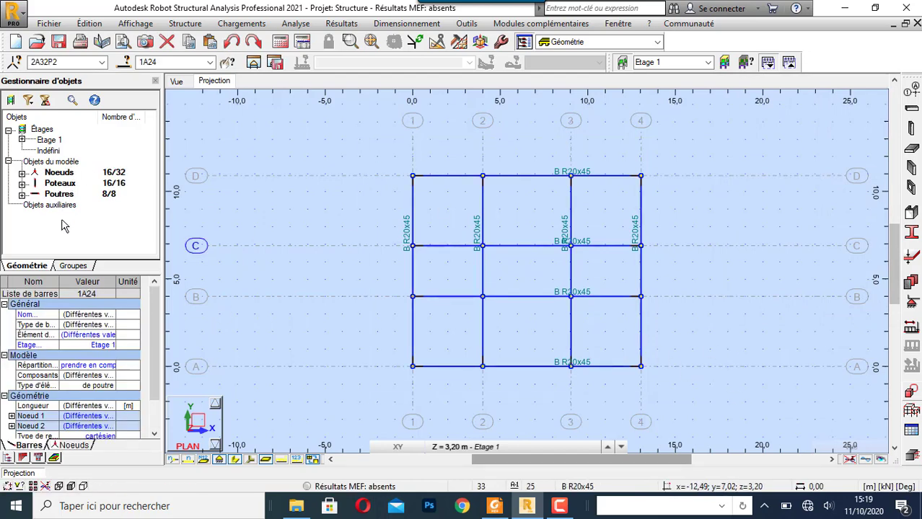
left_click(90, 23)
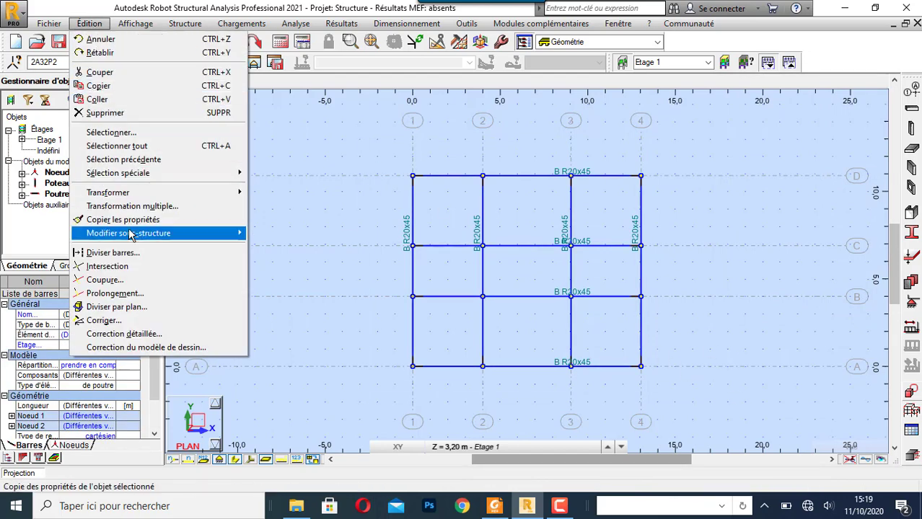
left_click(108, 267)
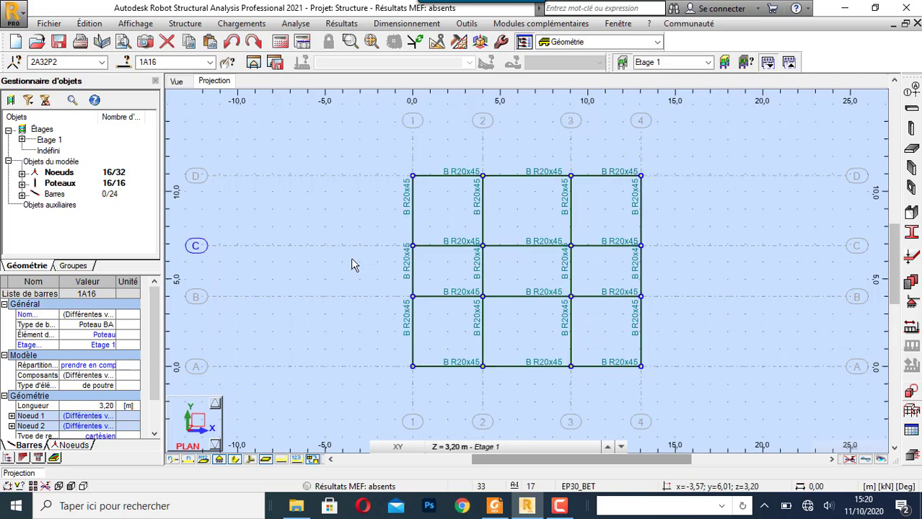
right_click(61, 198)
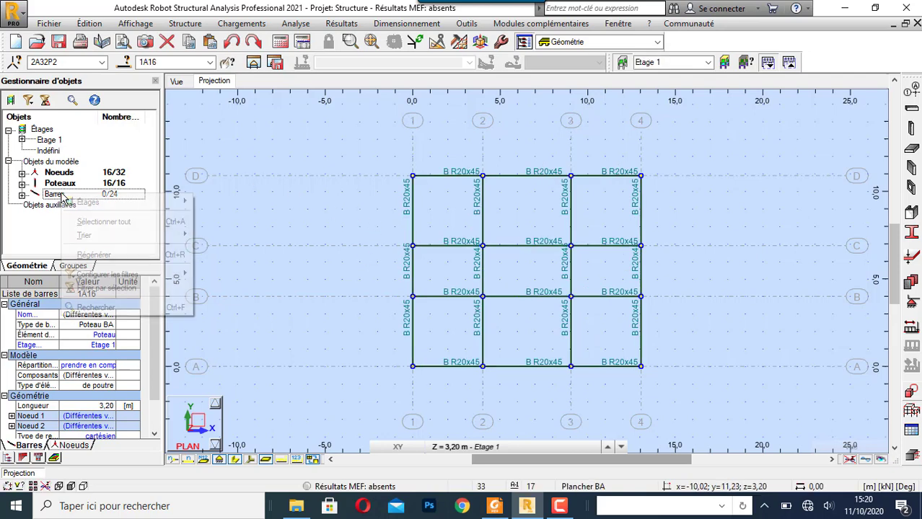
left_click(96, 223)
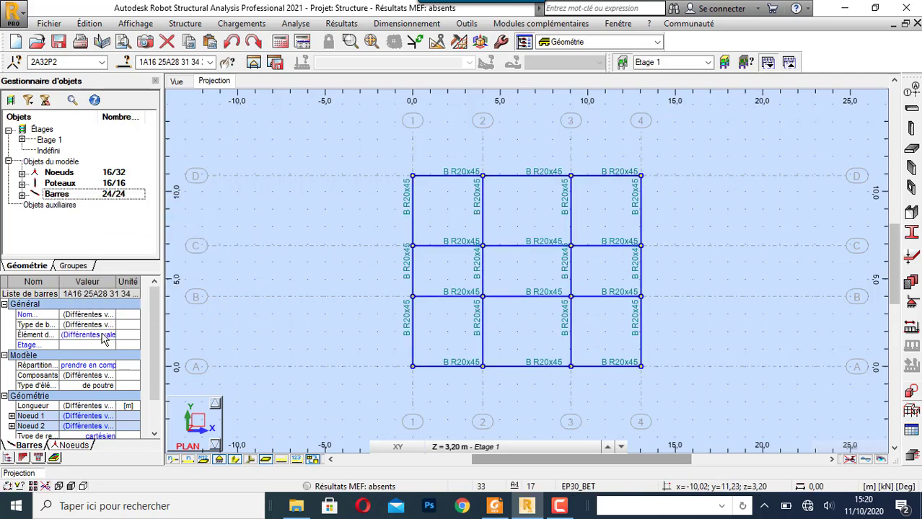
left_click_drag(153, 323, 167, 294)
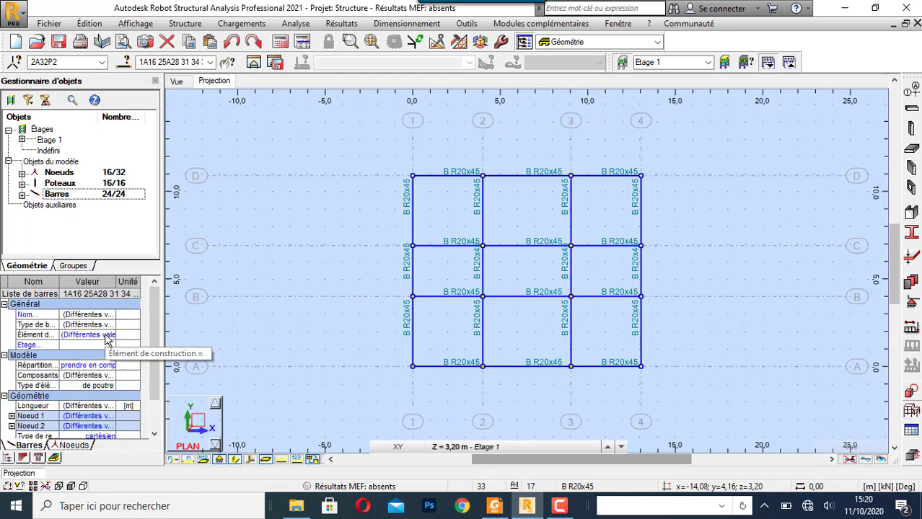
left_click(238, 142)
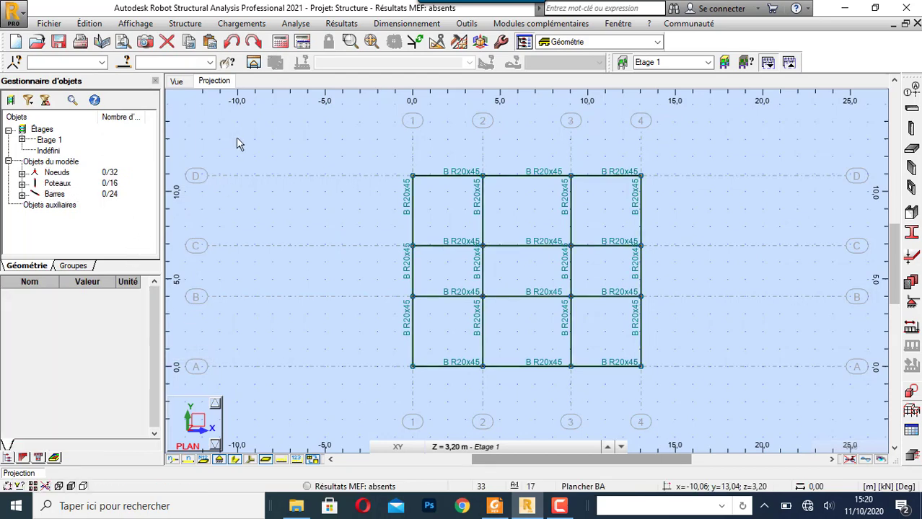
- Select only the split bars and set their construction element type to Poutre
right_click(67, 197)
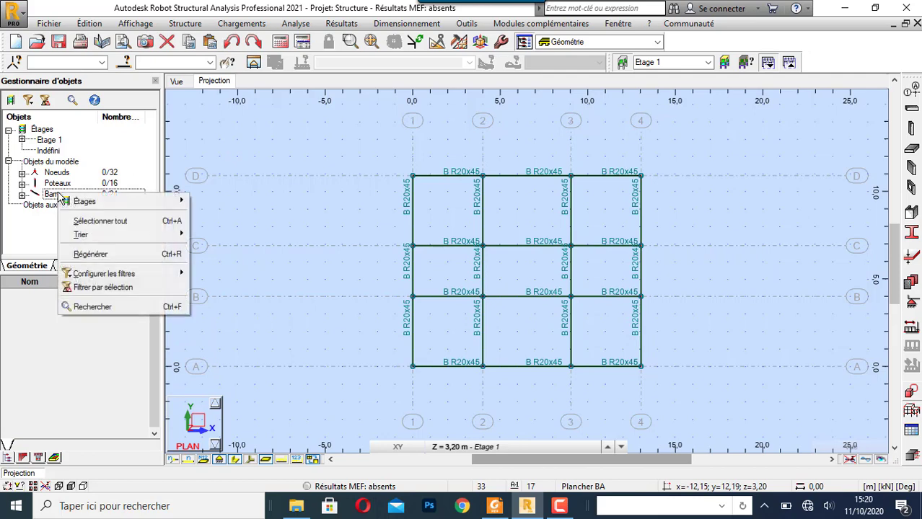
left_click(109, 220)
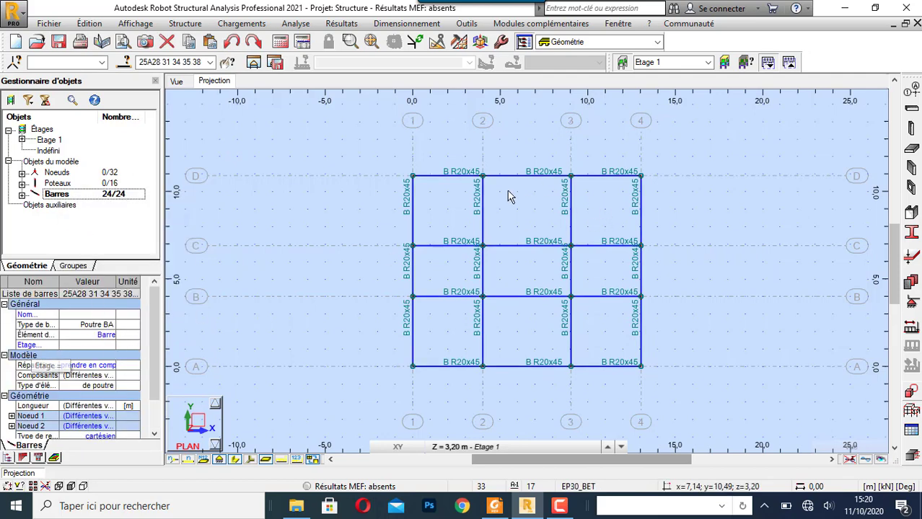
left_click(103, 335)
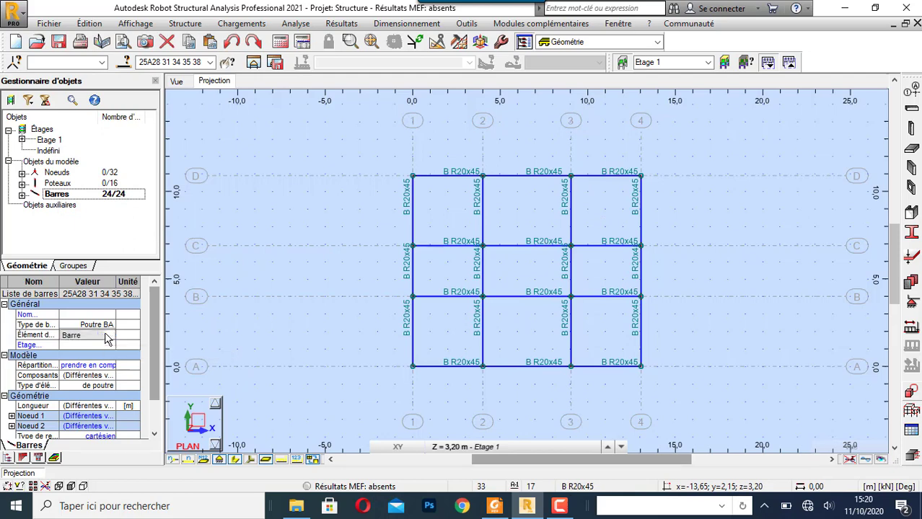
left_click(108, 335)
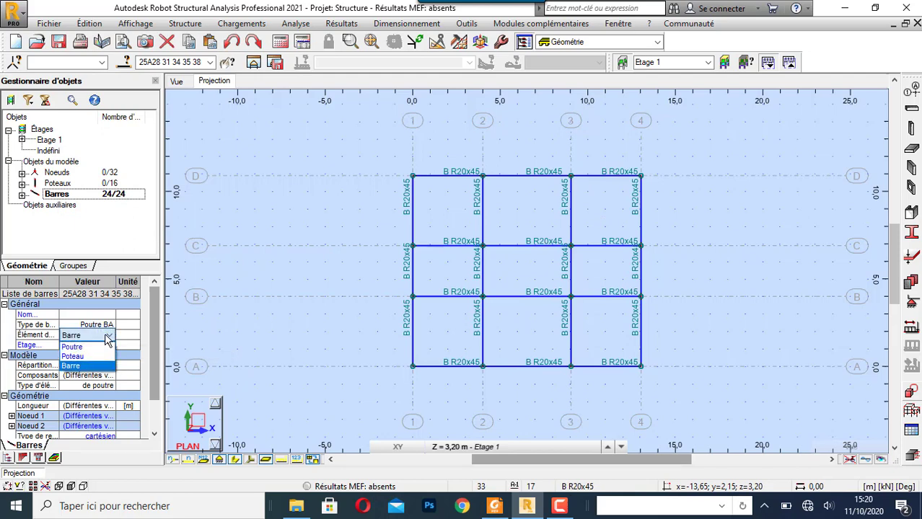
left_click(101, 348)
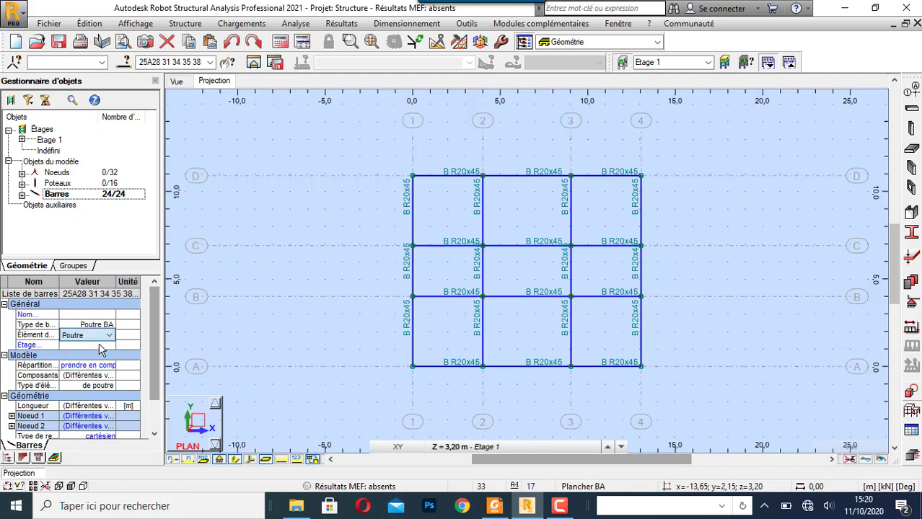
left_click(242, 131)
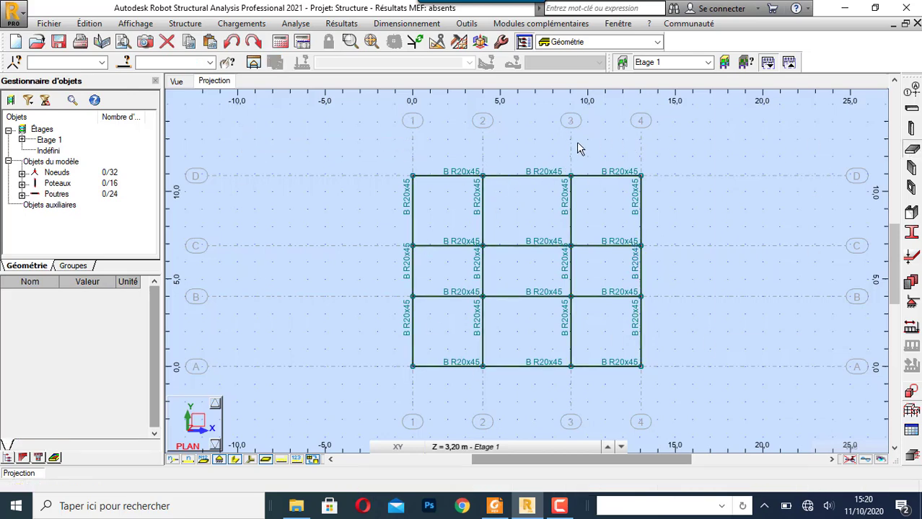
- For the floor, define a uniform 14 cm thickness named DALLE 14 in C25/30 concrete and add it
left_click(809, 137)
left_click(839, 135)
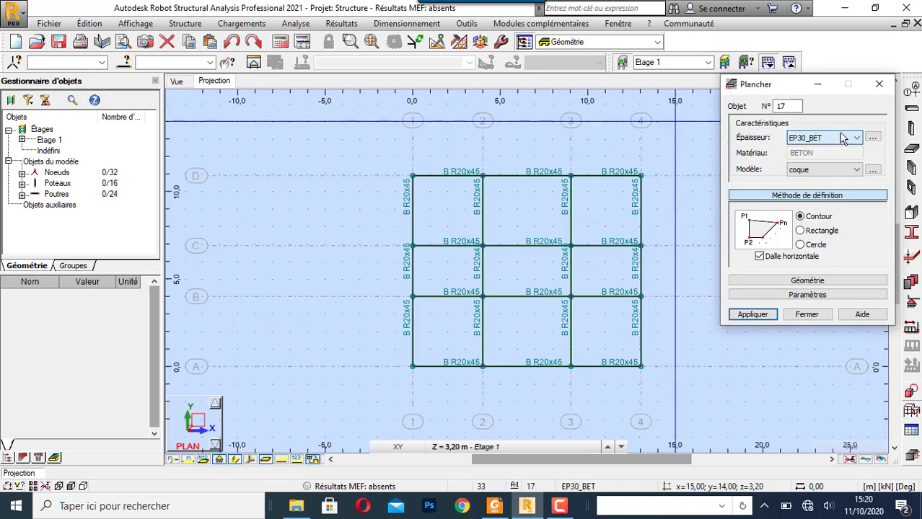
left_click(876, 137)
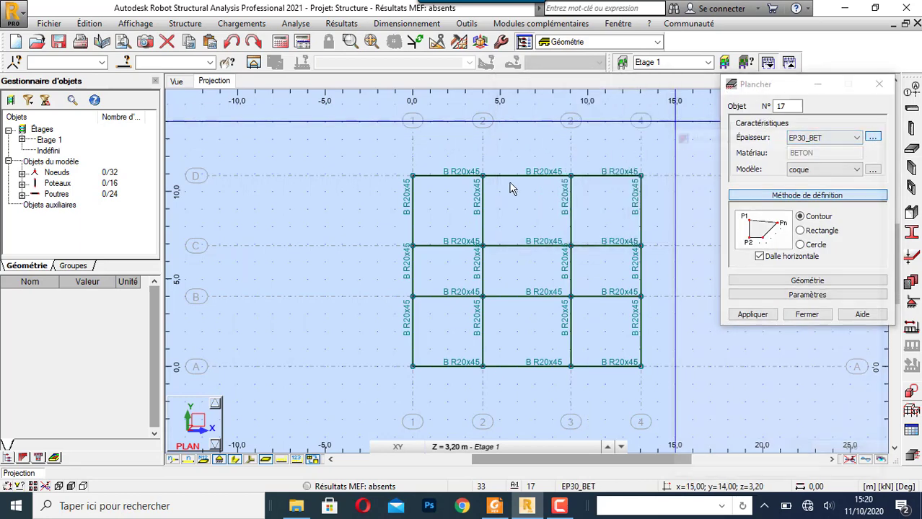
left_click_drag(831, 283, 766, 284)
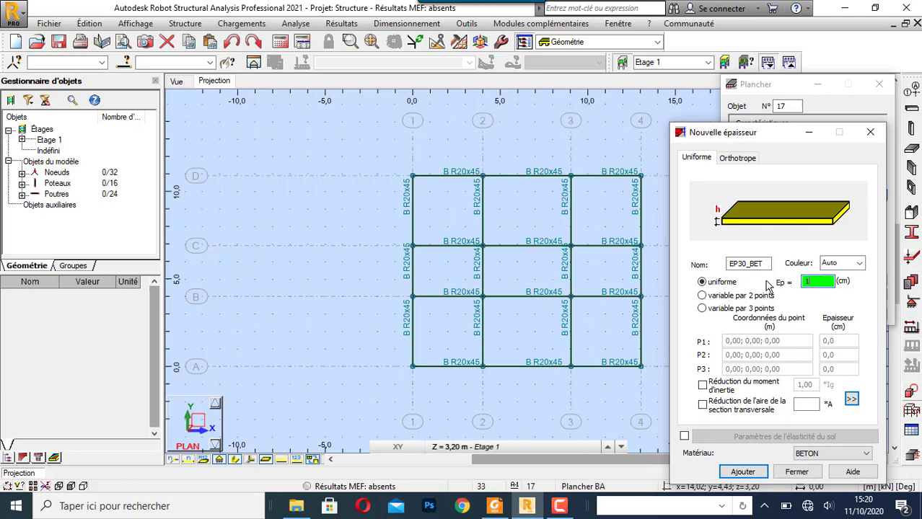
left_click_drag(766, 270, 694, 266)
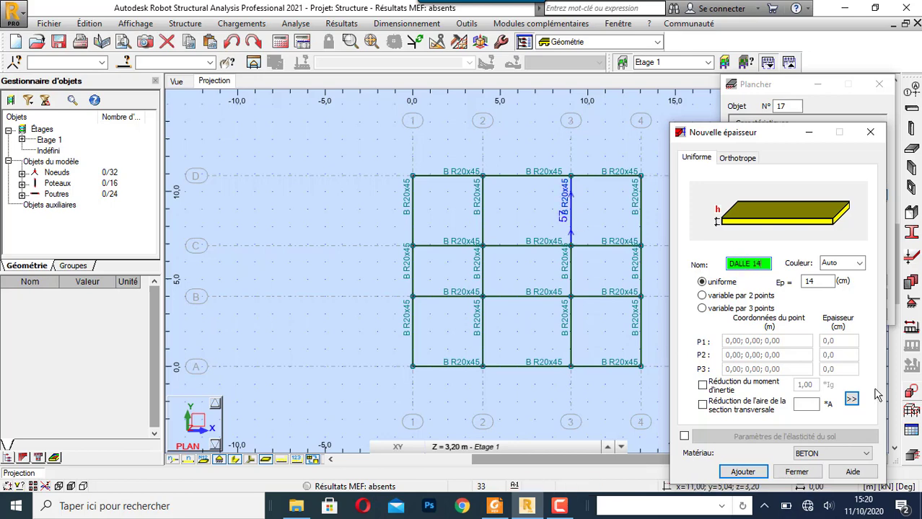
left_click(831, 456)
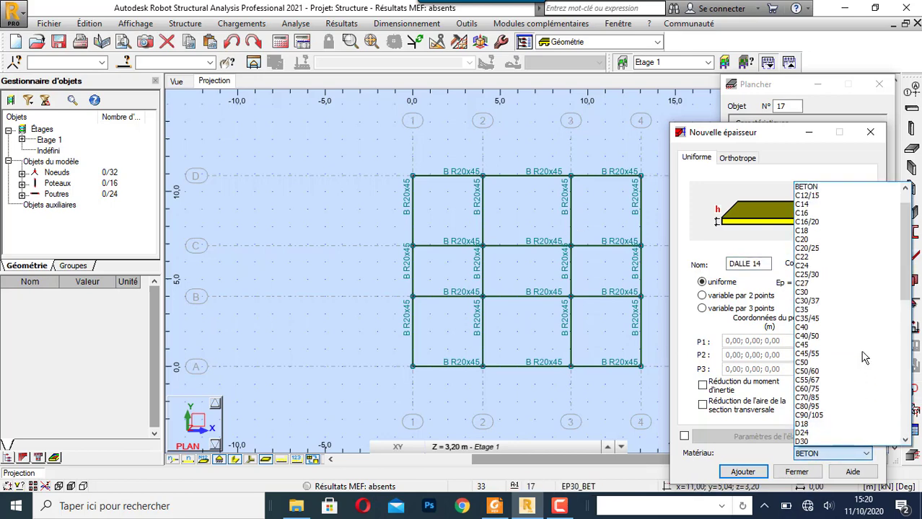
left_click(849, 275)
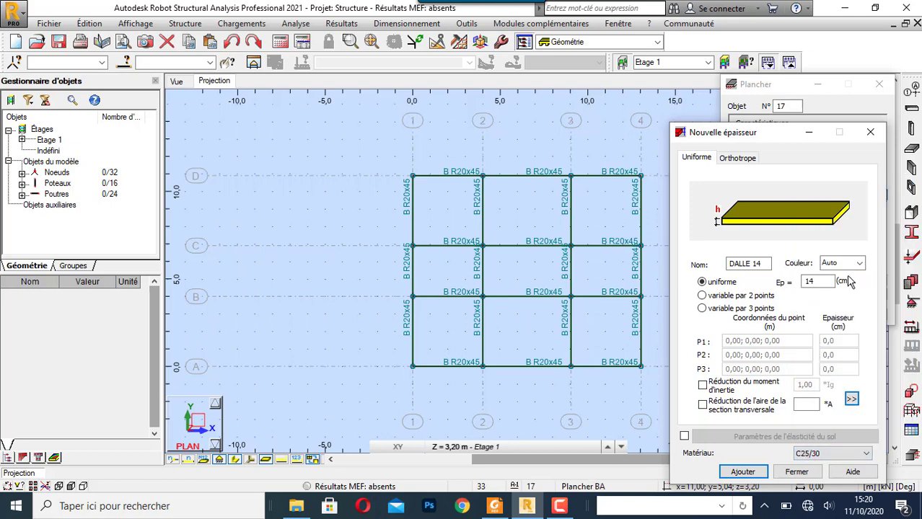
left_click(743, 472)
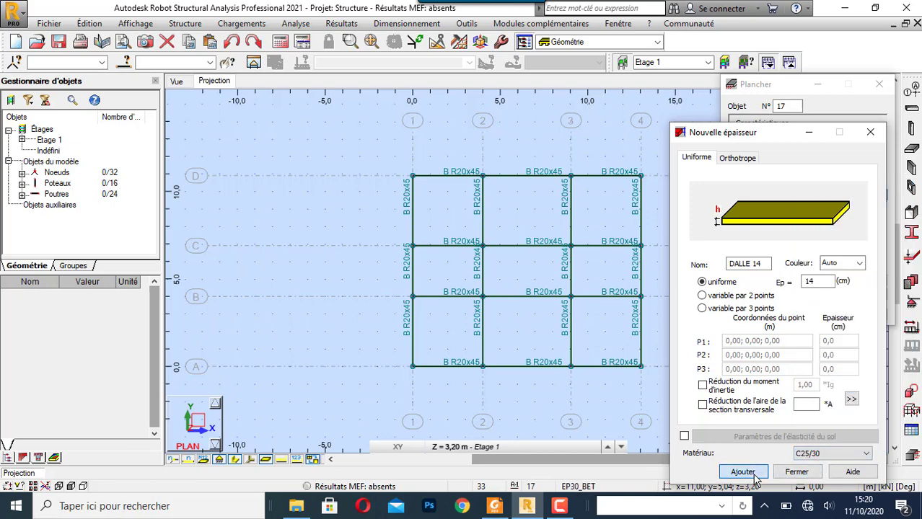
left_click(795, 472)
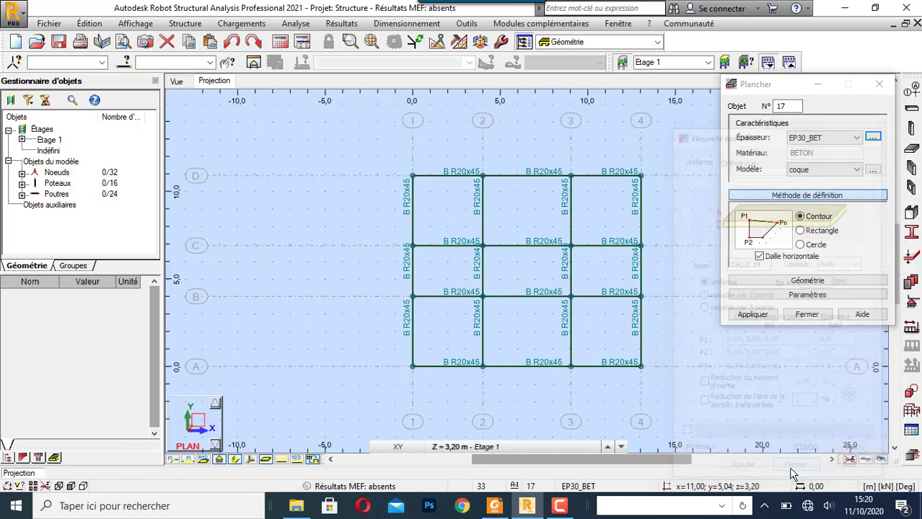
- Keep the coque model, set the floor definition method to Rectangle, and draw slabs in the three bays between axes A and B
left_click(800, 231)
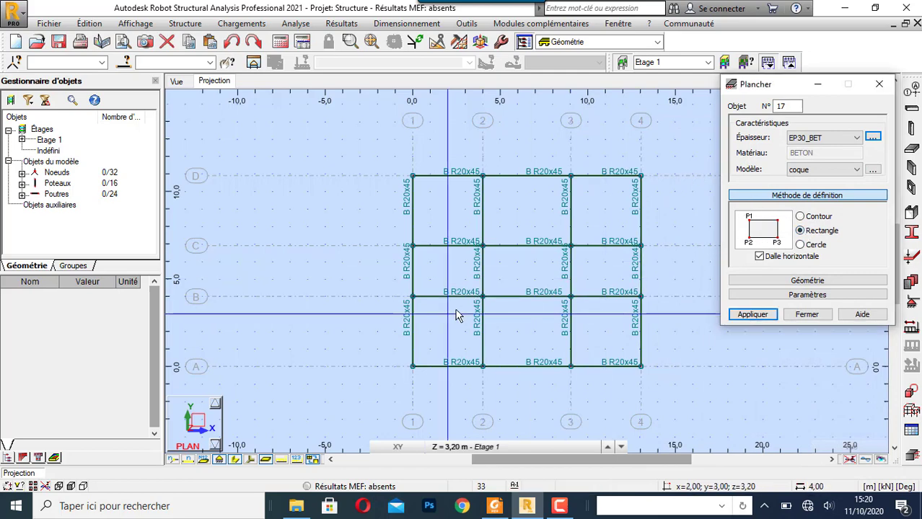
left_click(808, 170)
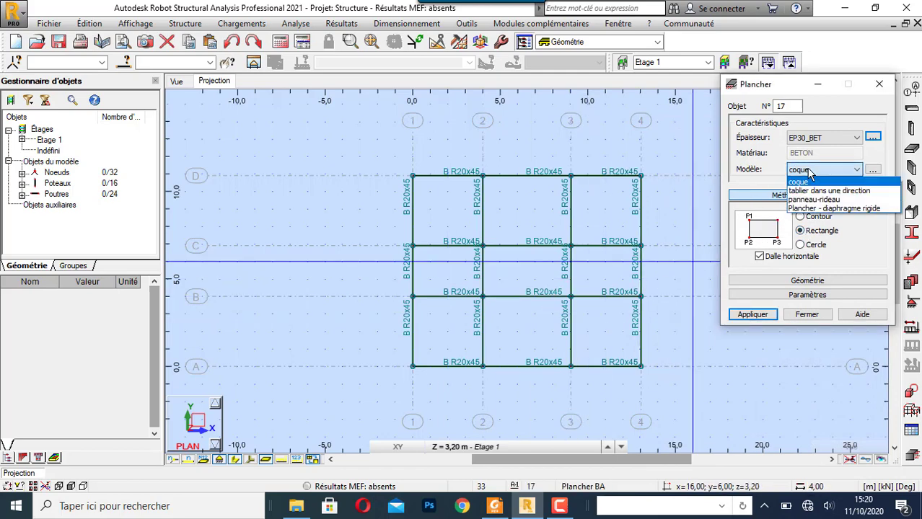
left_click(808, 170)
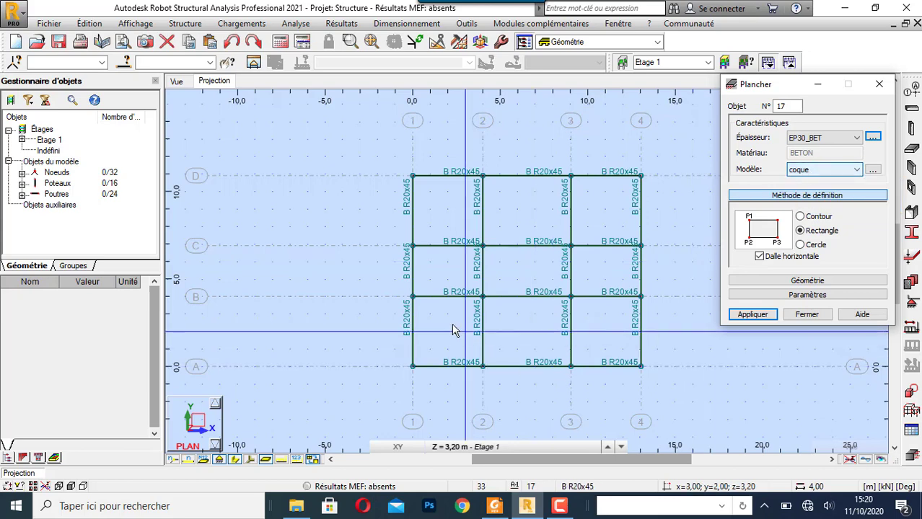
left_click(413, 298)
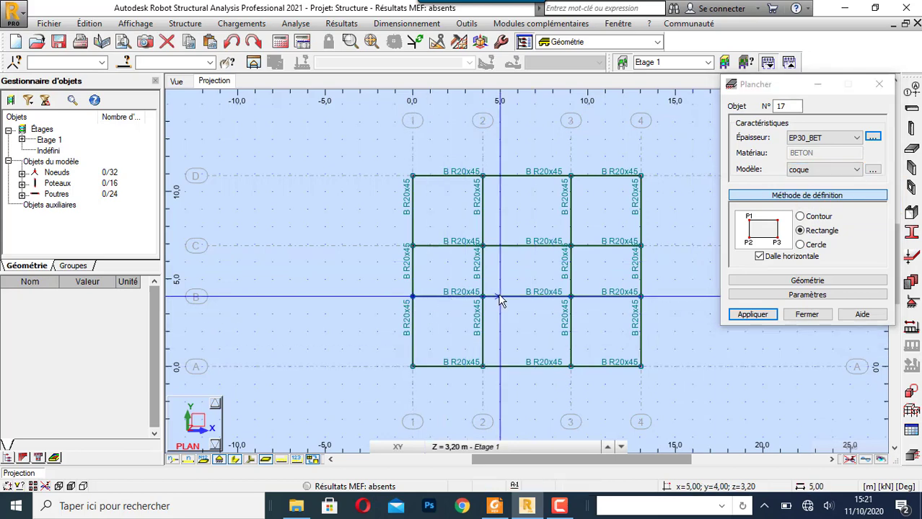
left_click(482, 366)
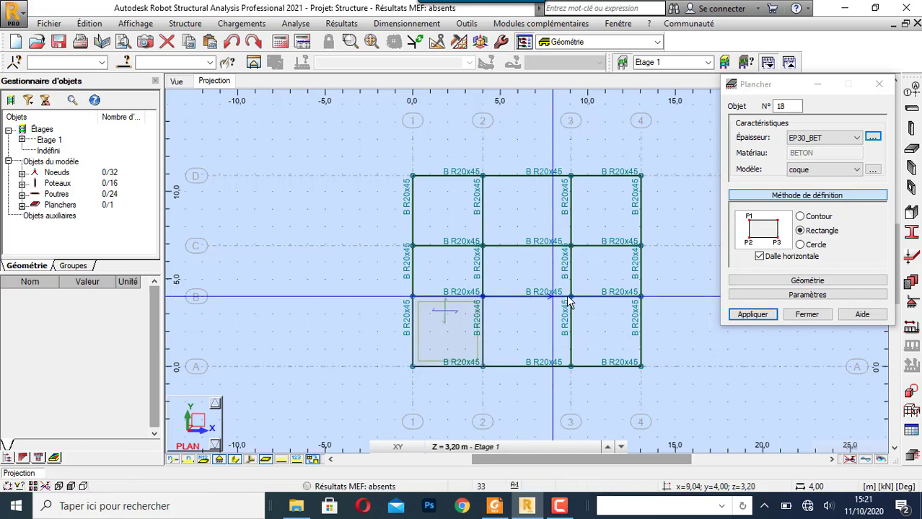
left_click(570, 367)
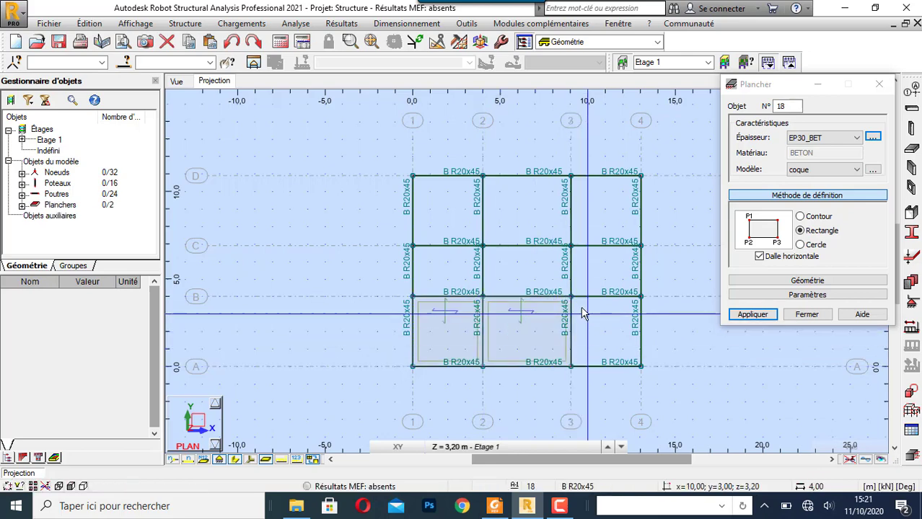
left_click(641, 366)
- Draw a rectangular slab in the bay between axes 3 and 4 and axes B and C
left_click(572, 246)
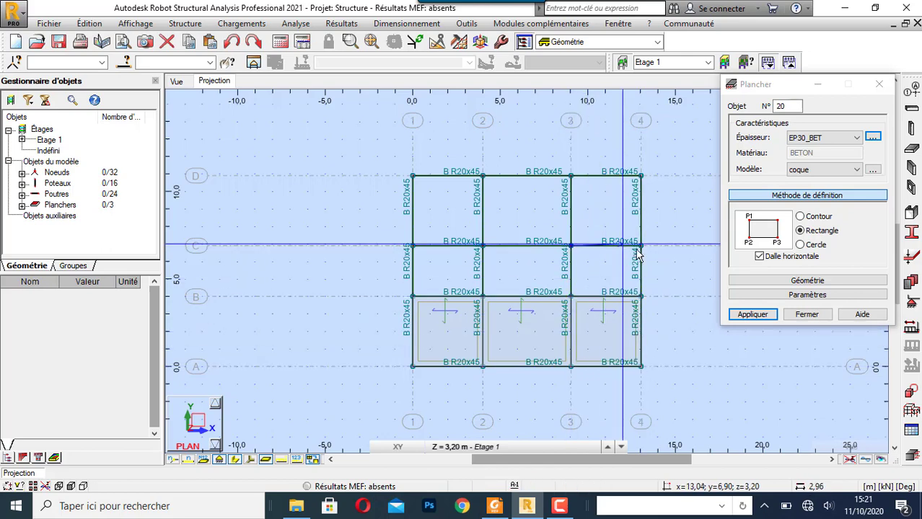
left_click(640, 247)
left_click(641, 296)
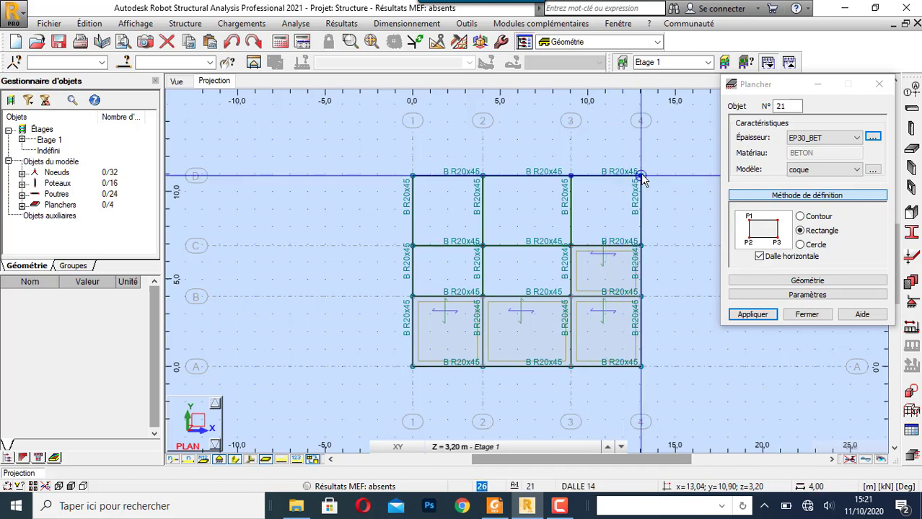
- Draw rectangular slabs in the three bays between axes C and D, from axis 4 back to axis 1
left_click(482, 177)
left_click(571, 178)
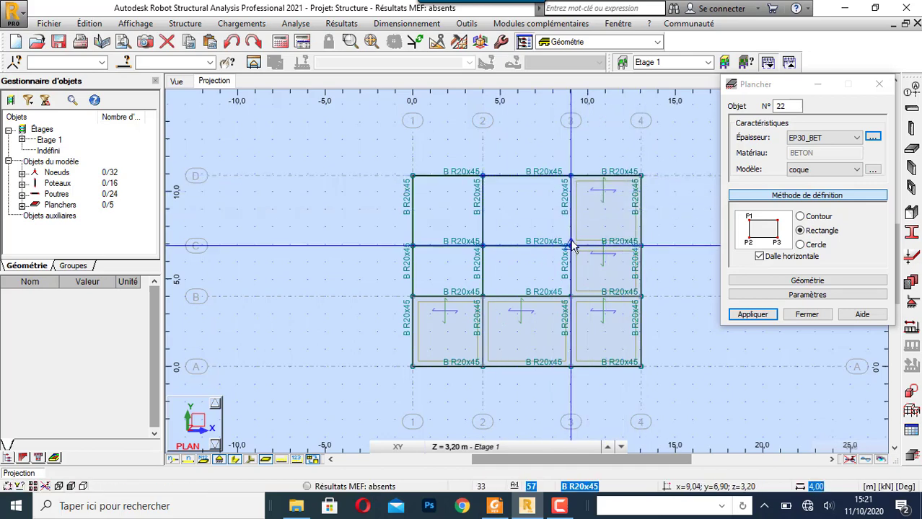
left_click(571, 246)
left_click(413, 176)
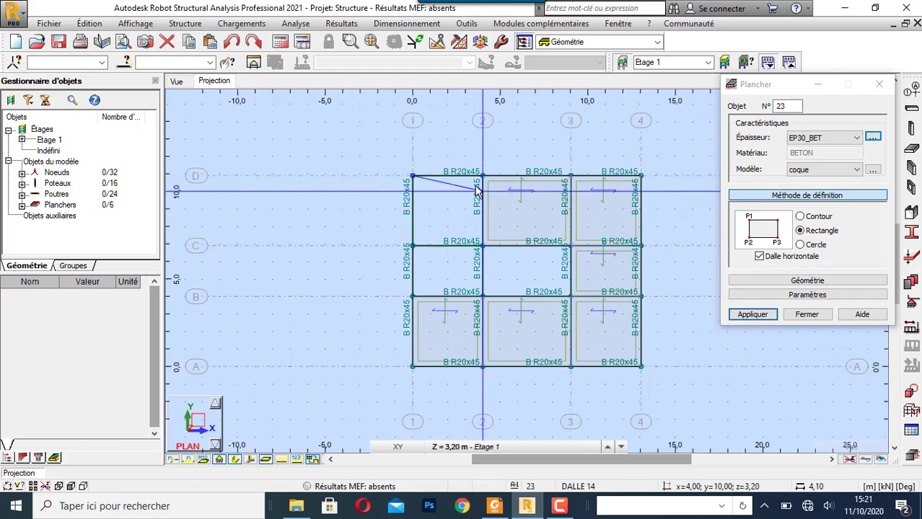
left_click(482, 176)
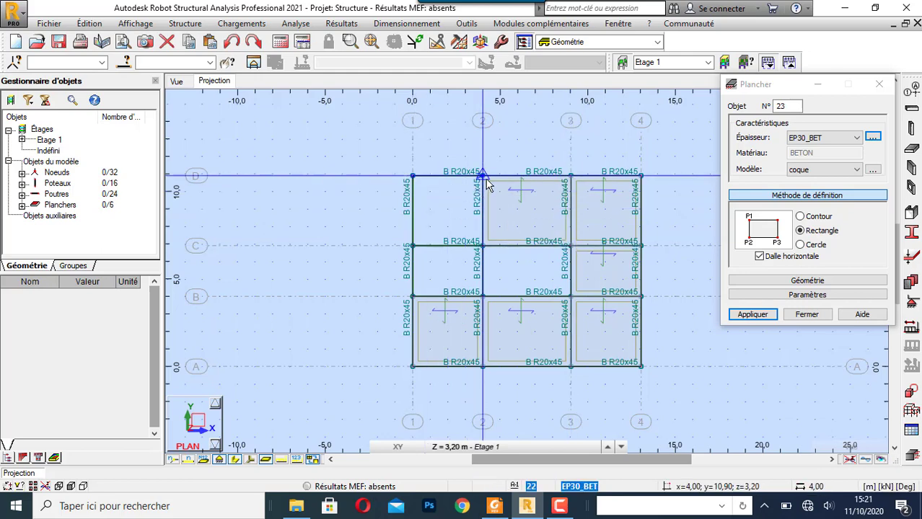
left_click(490, 243)
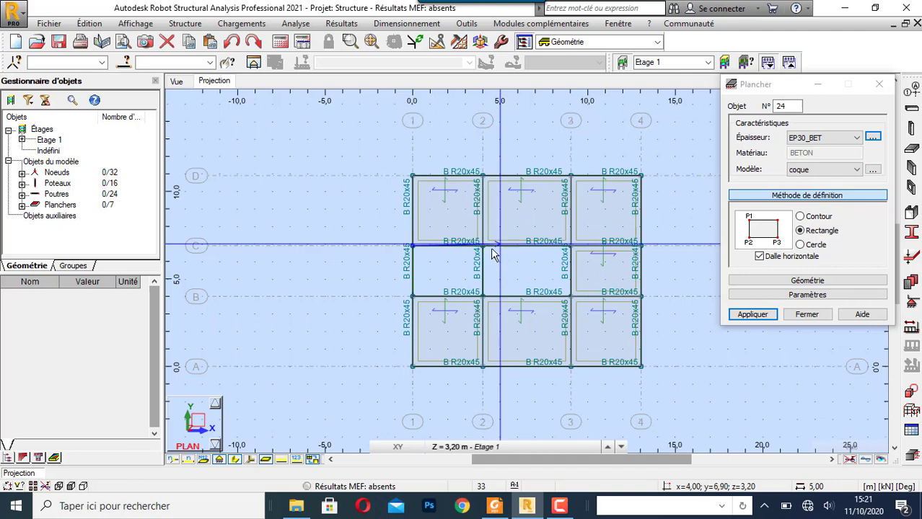
- Complete the rectangular slab in the bay between axes 1 and 2 and axes B and C, then end floor creation
left_click(484, 297)
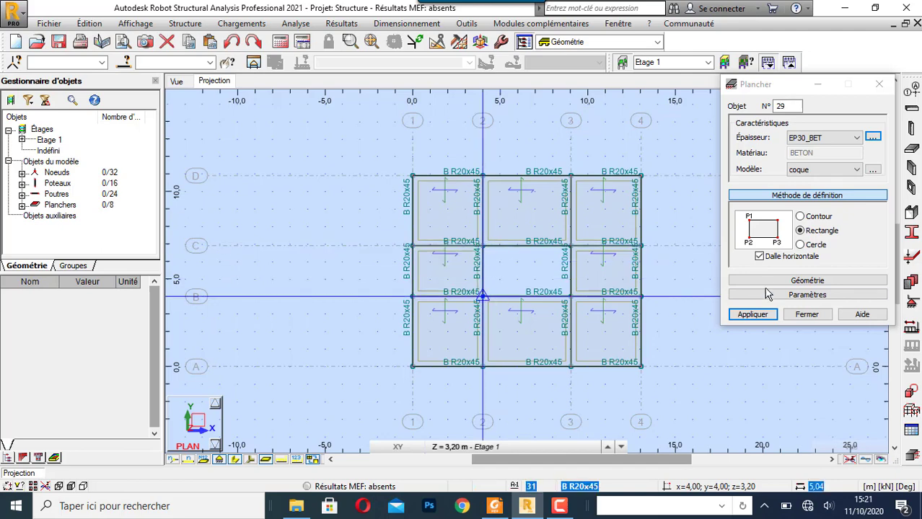
left_click(806, 314)
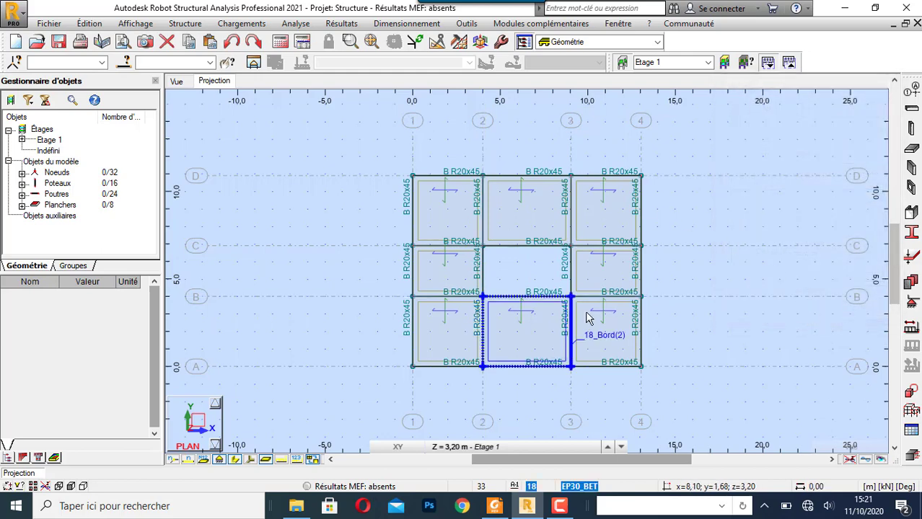
scroll(534, 292, "up", 1)
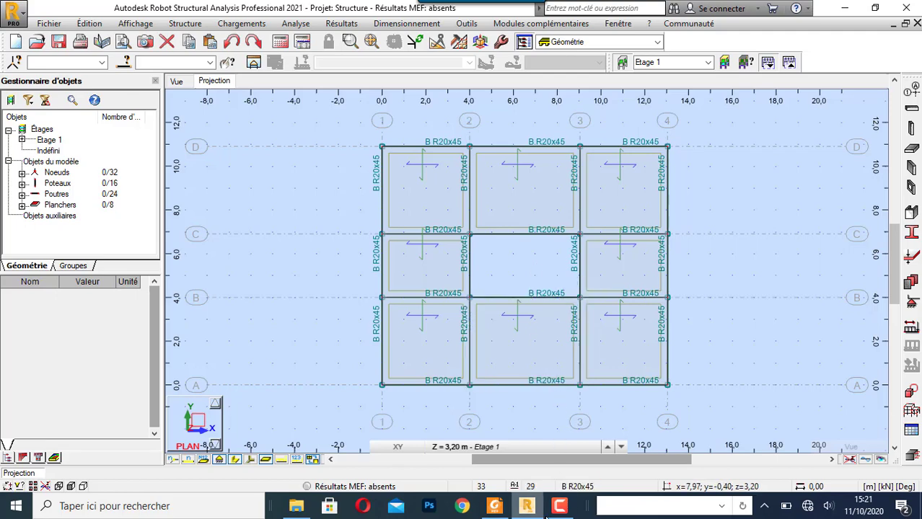
- Switch to the PDF open in Foxit Reader and examine the stair definitions in section 6.1 alongside the flight section in Fig. 25
mouse_move(498, 509)
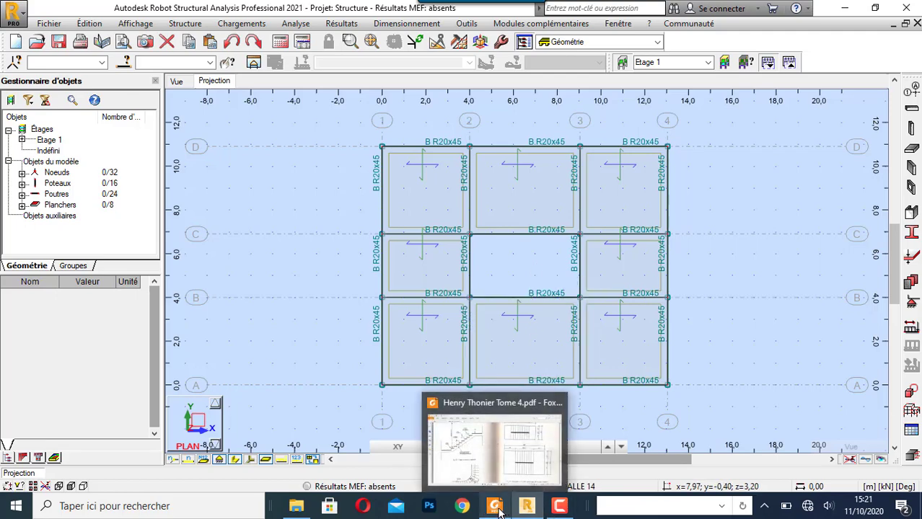
left_click(520, 407)
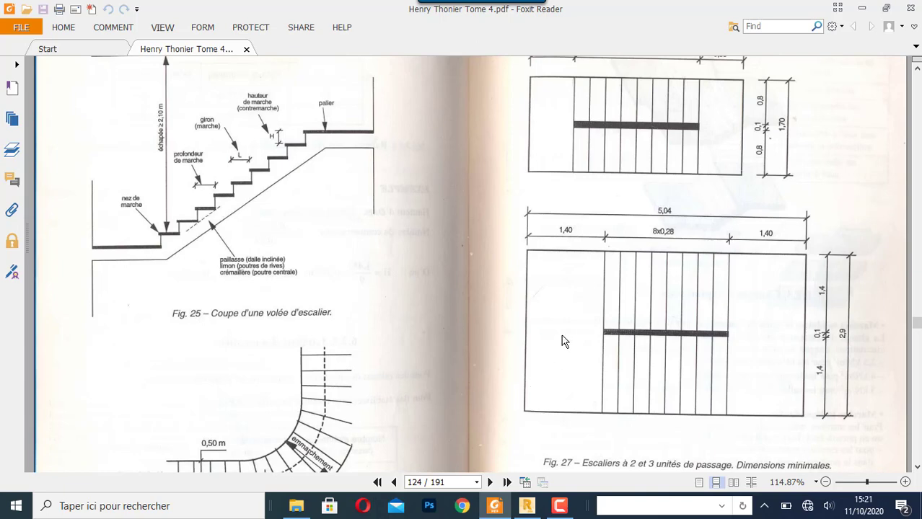
scroll(345, 308, "down", 2)
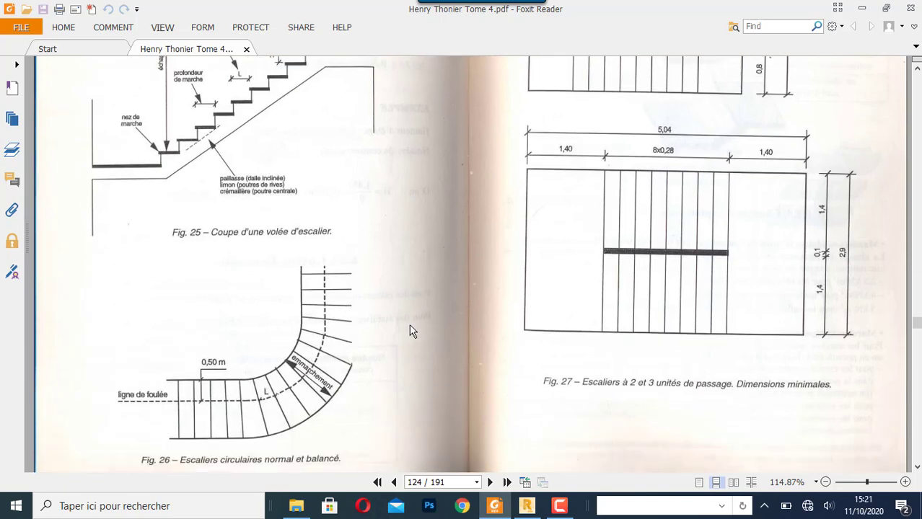
scroll(409, 322, "up", 5)
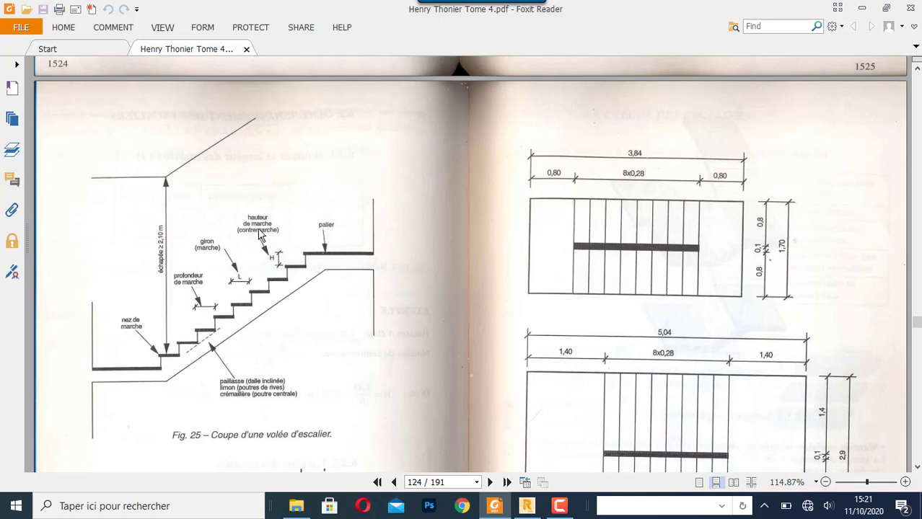
scroll(368, 267, "up", 3)
scroll(368, 267, "up", 3)
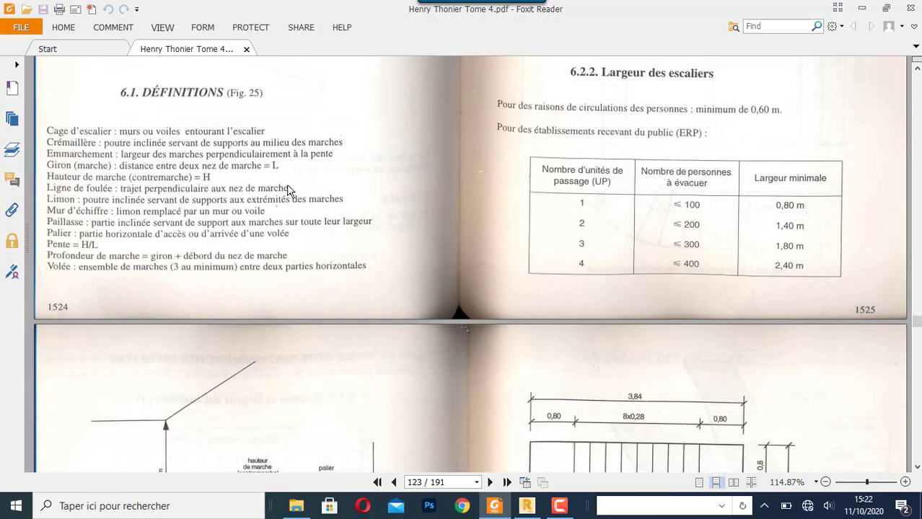
scroll(288, 185, "down", 5)
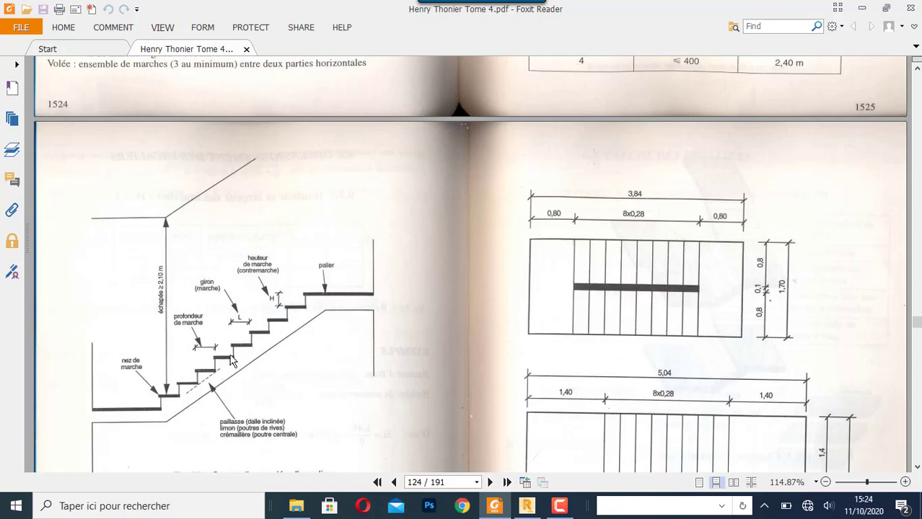
scroll(329, 350, "up", 3)
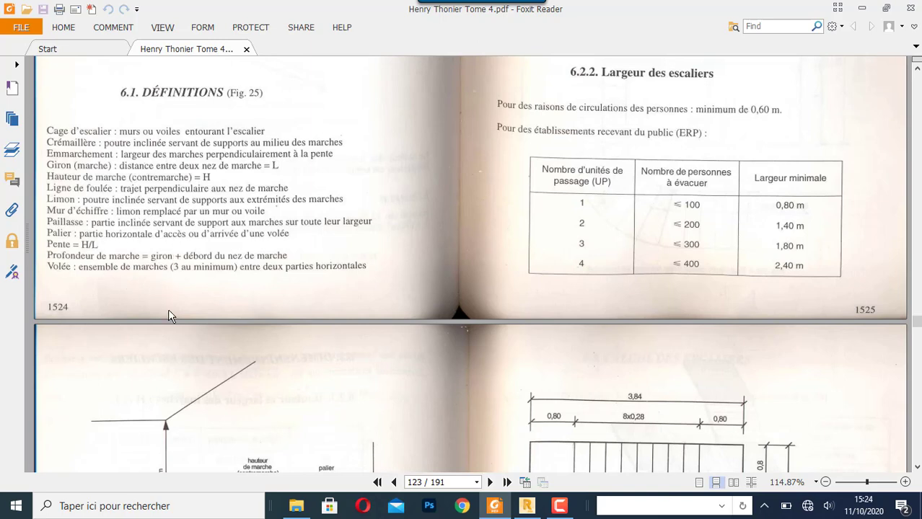
scroll(170, 317, "down", 3)
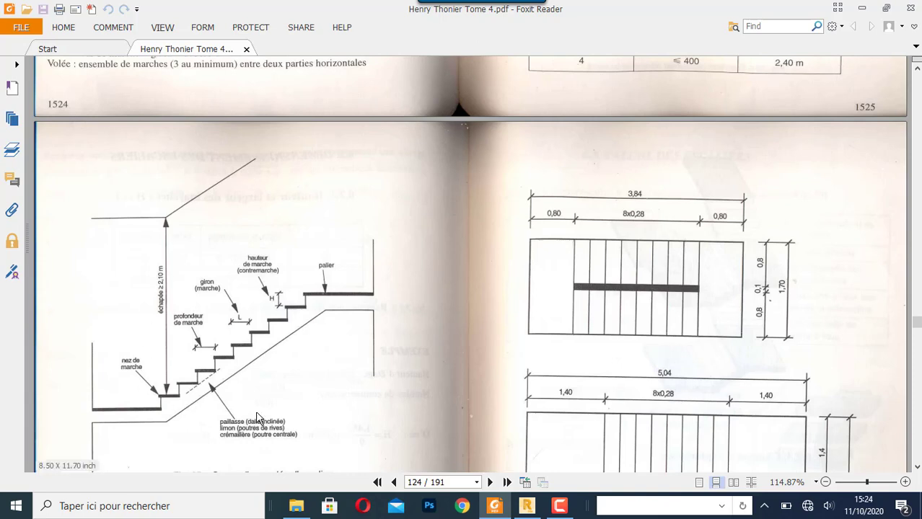
scroll(362, 238, "up", 3)
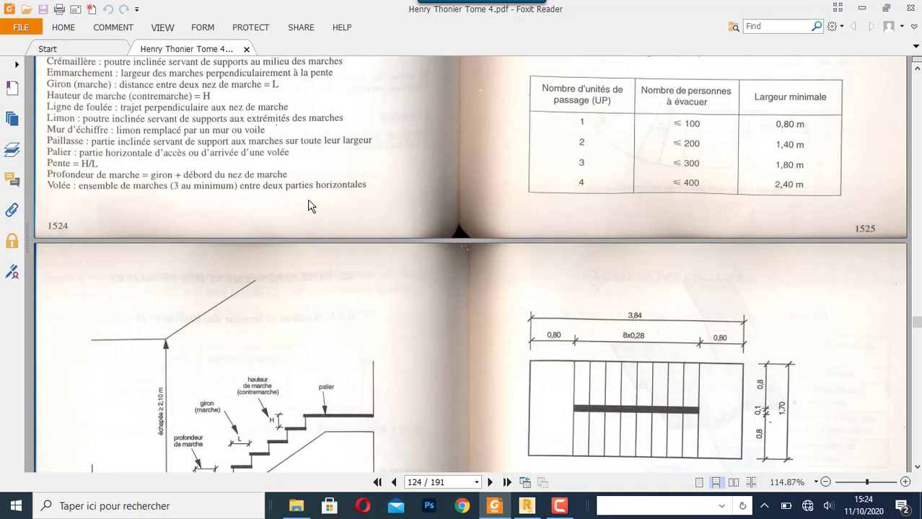
scroll(310, 207, "down", 3)
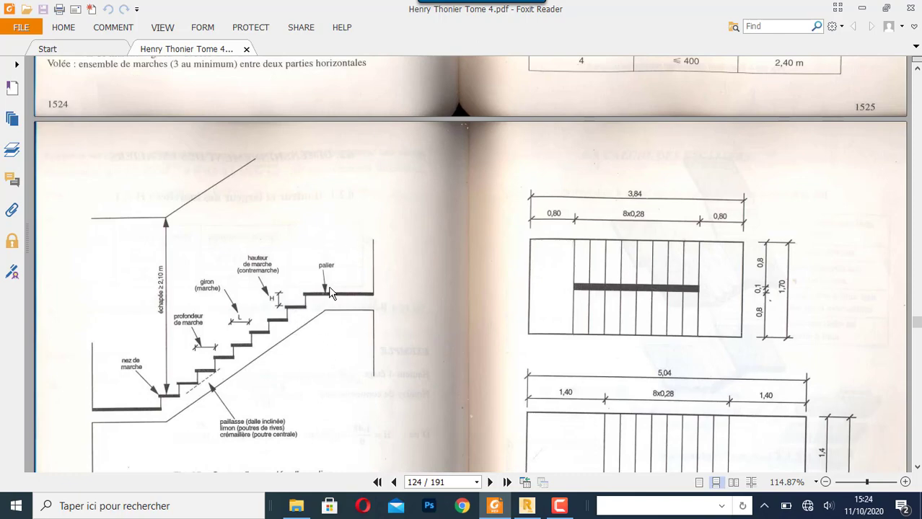
scroll(331, 293, "up", 3)
scroll(333, 293, "up", 3)
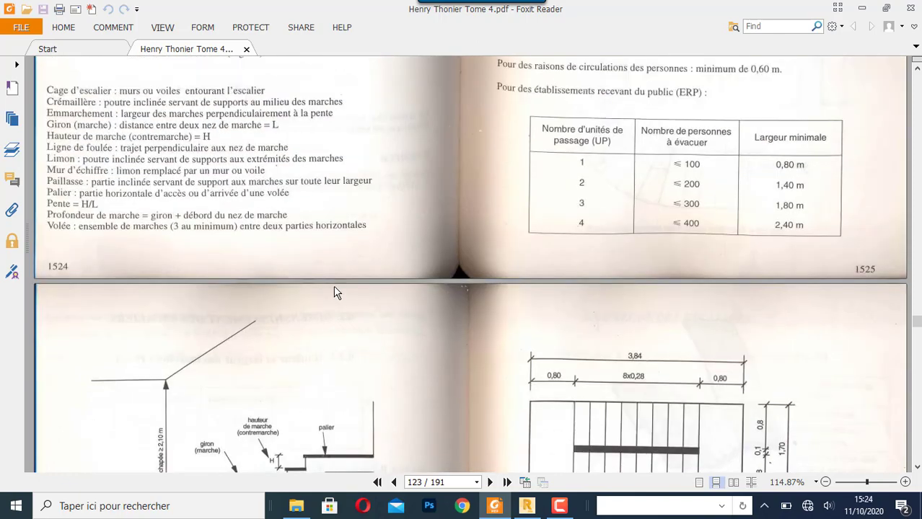
scroll(435, 235, "up", 2)
scroll(435, 239, "down", 5)
left_click(560, 507)
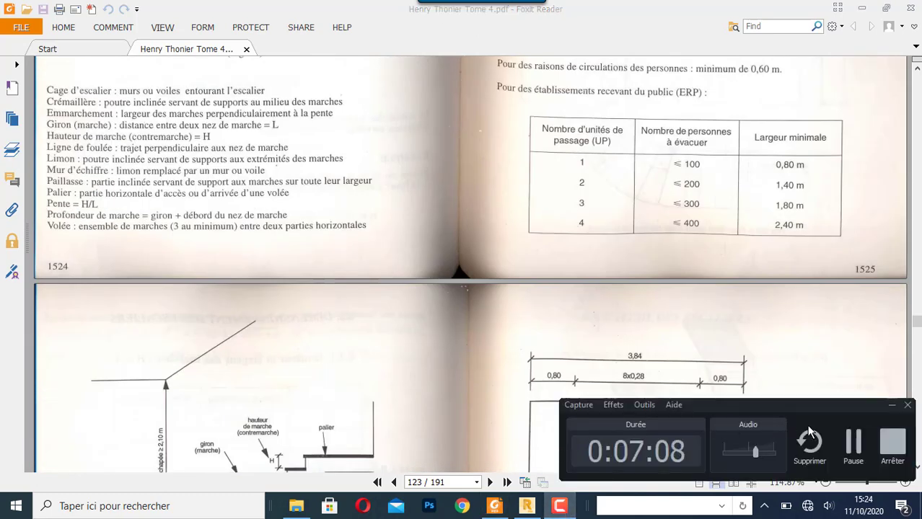
left_click(852, 445)
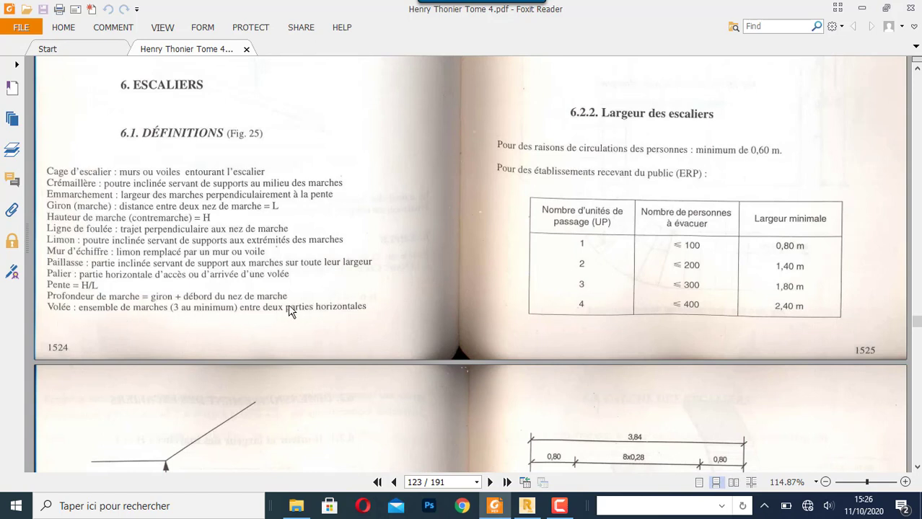
- Examine section 6.2 on stair dimensioning: step height and width, the Blondel formula, the worked example and minimum stair widths
scroll(465, 225, "up", 1)
scroll(463, 223, "up", 5)
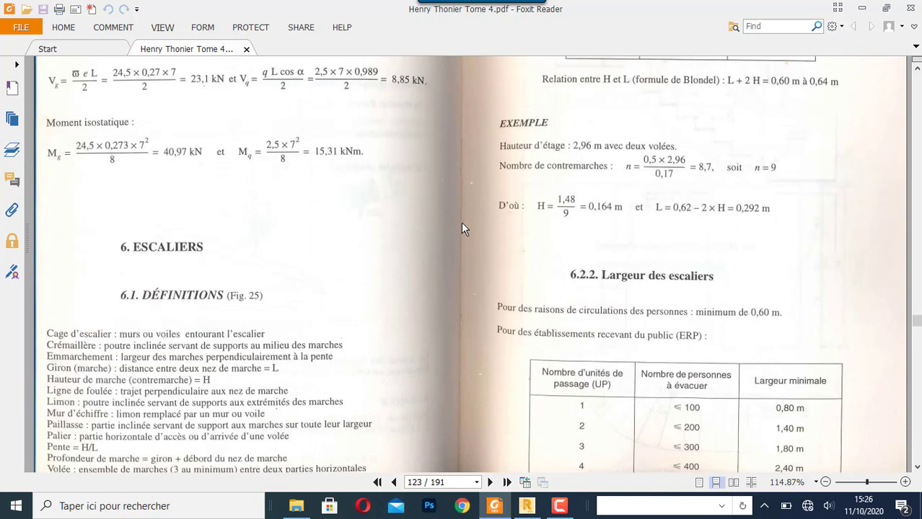
scroll(596, 156, "up", 2)
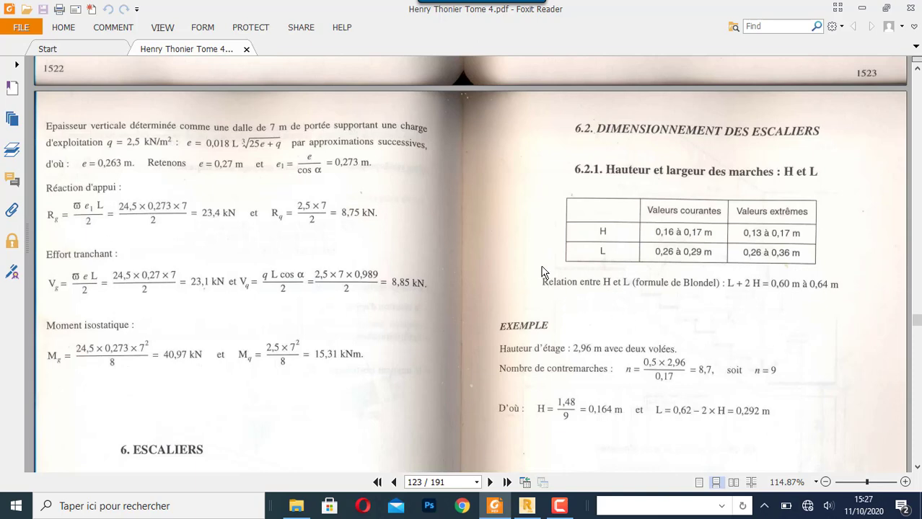
scroll(544, 273, "down", 1)
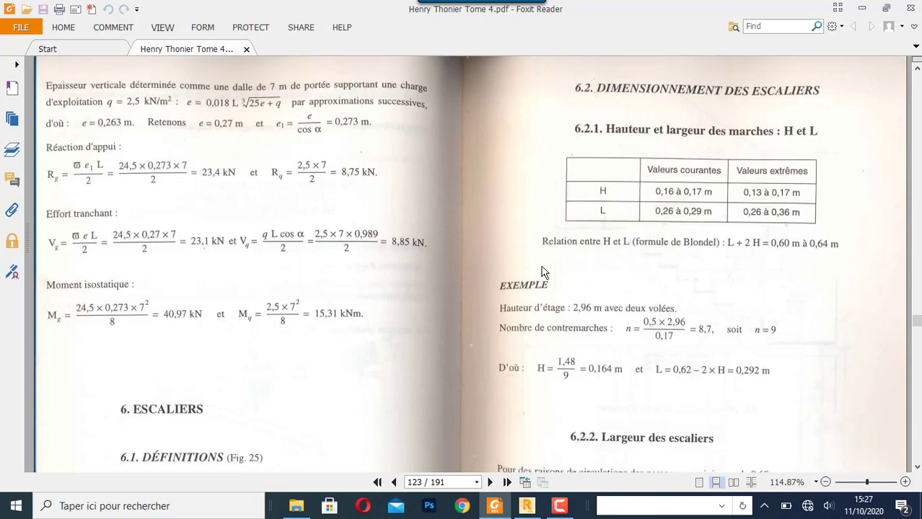
scroll(544, 273, "down", 6)
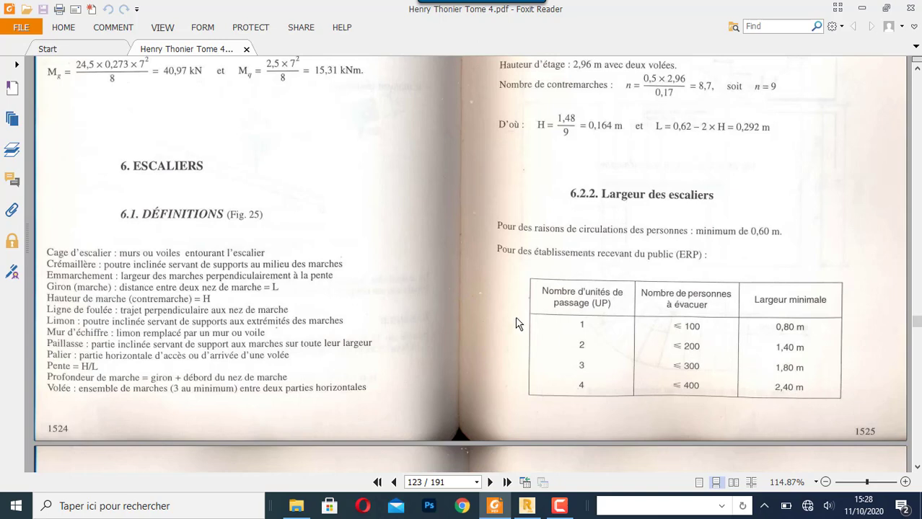
- Examine the minimum stair plan dimensions in Fig. 27, comparing landing widths, flight widths and the run of steps
scroll(588, 332, "down", 3)
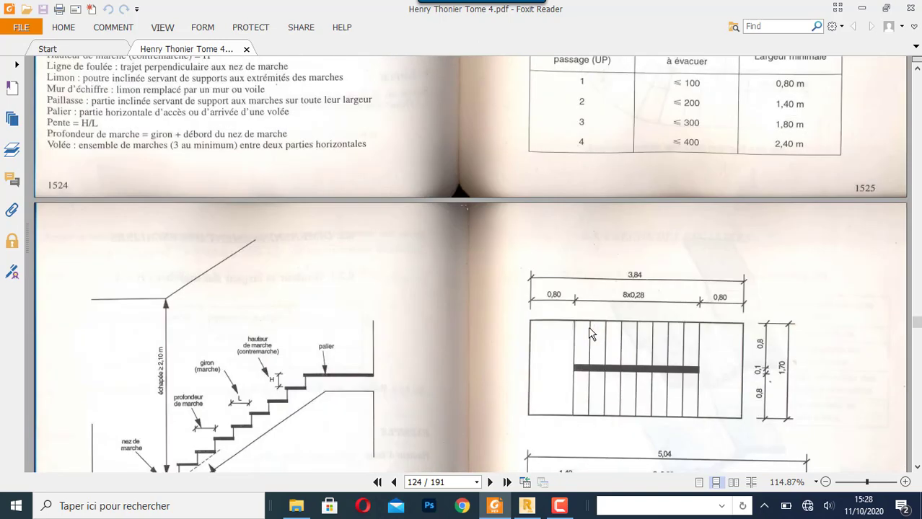
scroll(588, 331, "down", 2)
scroll(589, 333, "down", 3)
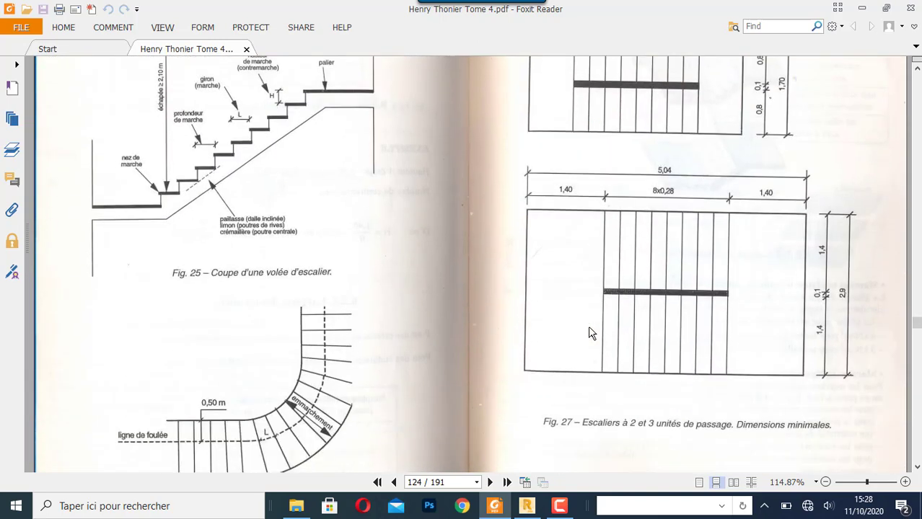
scroll(588, 332, "down", 2)
scroll(590, 331, "up", 1)
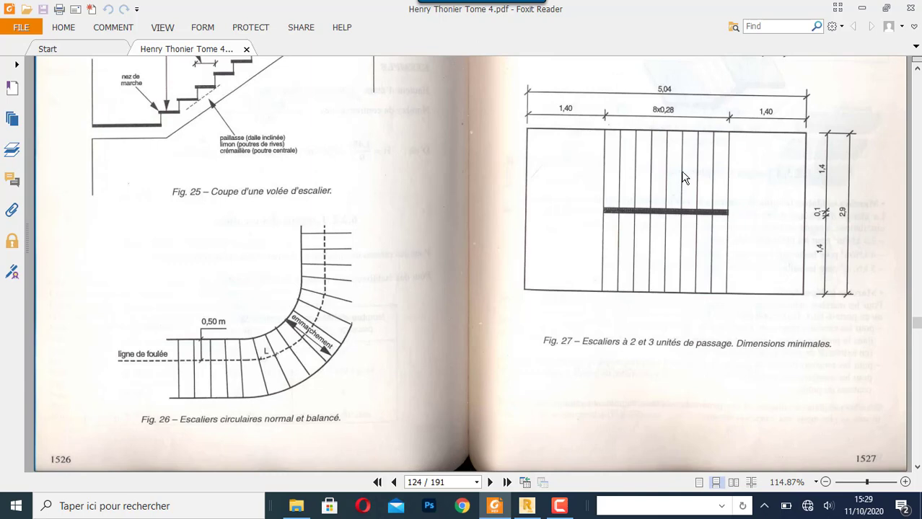
scroll(439, 259, "up", 1)
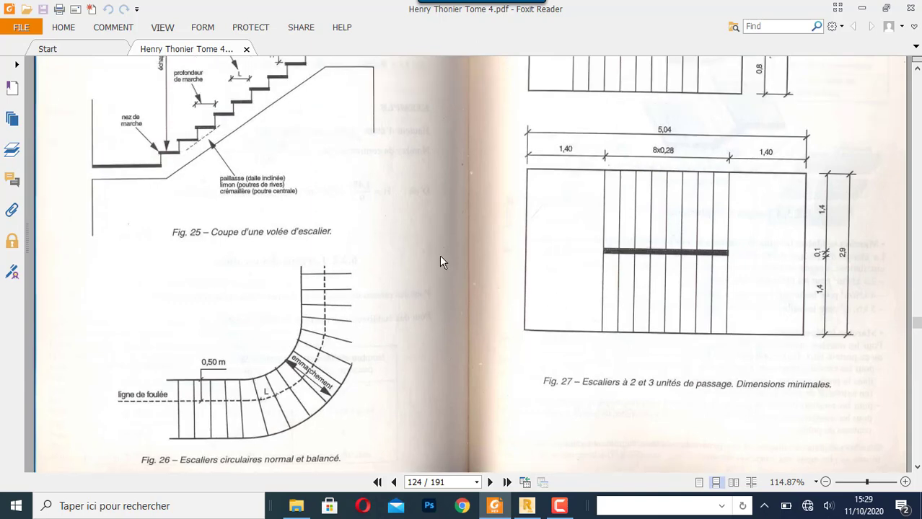
scroll(460, 247, "up", 1)
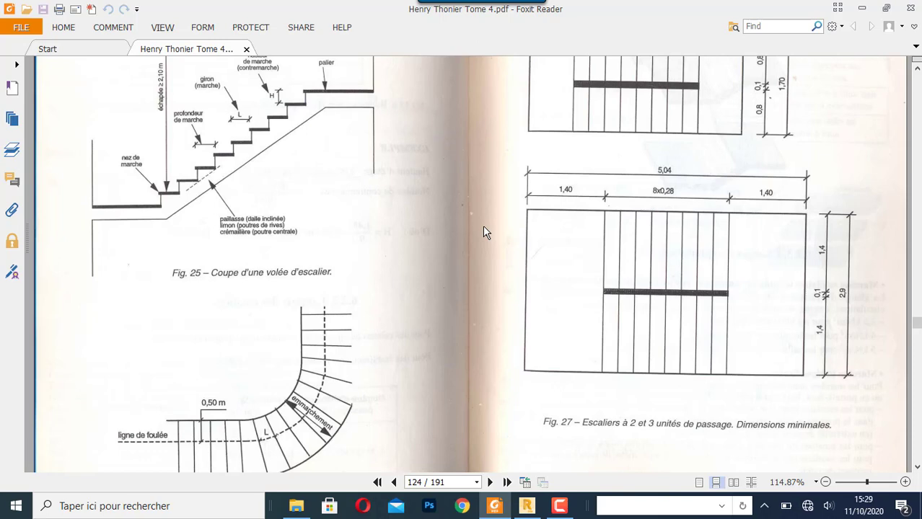
scroll(488, 249, "down", 2)
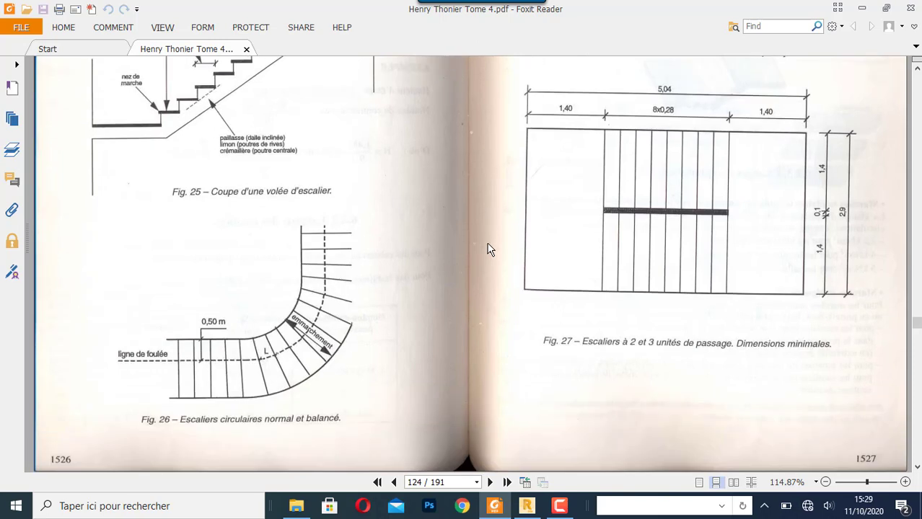
scroll(604, 343, "up", 1)
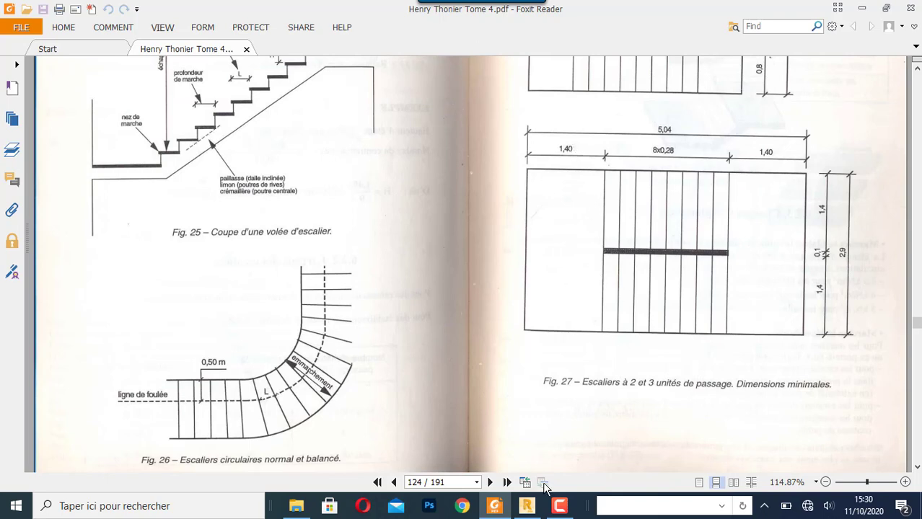
- Switch back to Robot Structural Analysis and add one bold X construction line spaced 1.4 m from axis 2, at 5.40 m
left_click(531, 509)
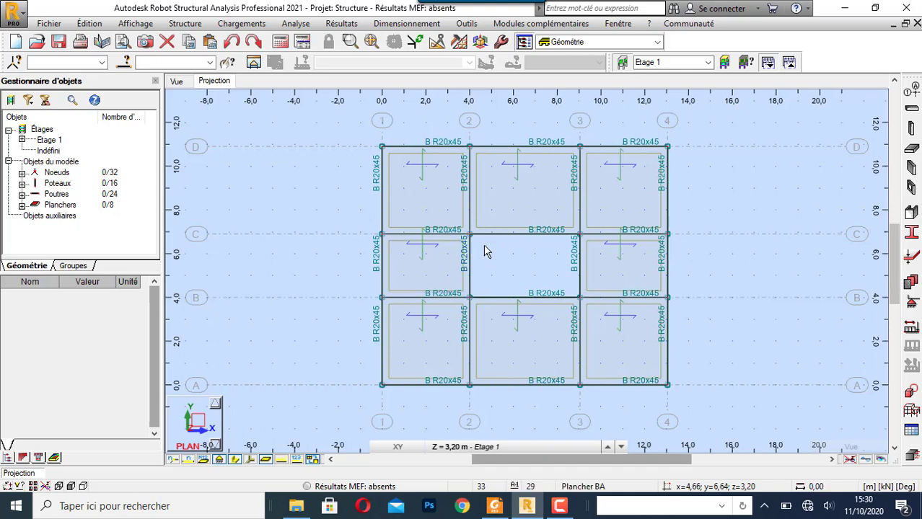
left_click(914, 89)
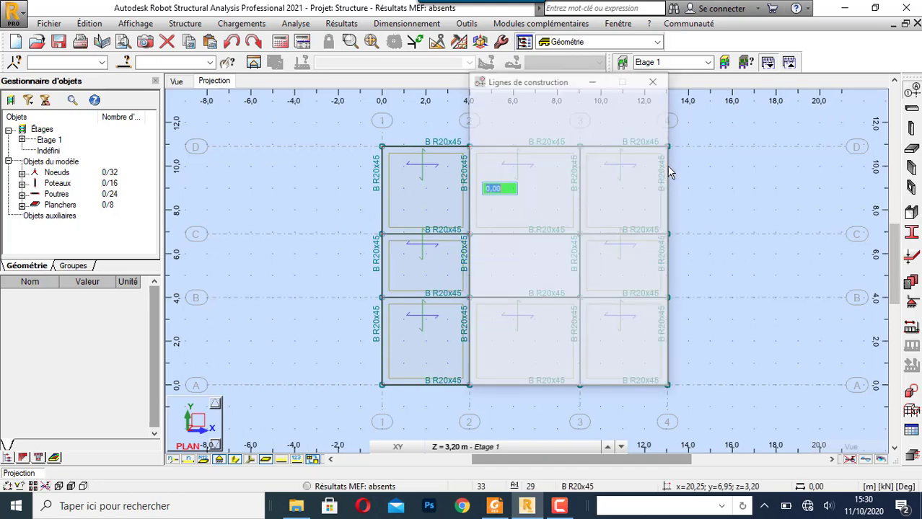
left_click_drag(542, 94, 163, 113)
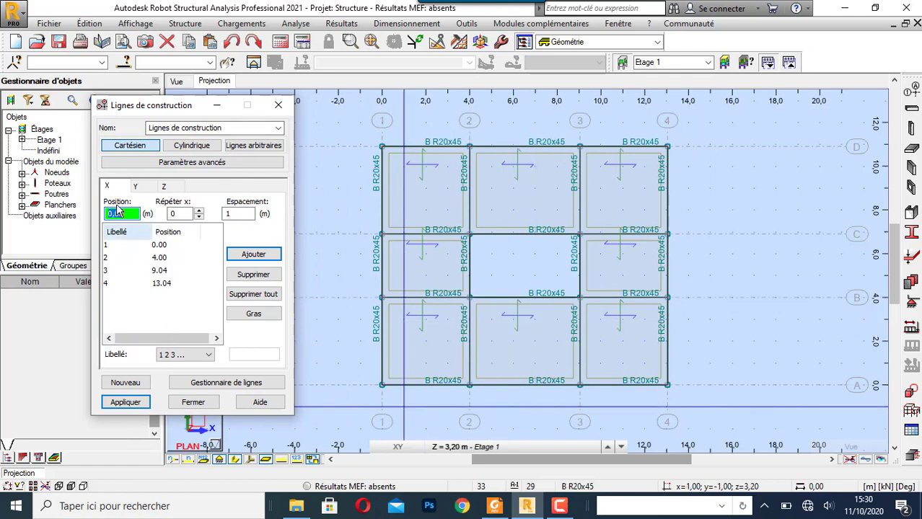
left_click(107, 257)
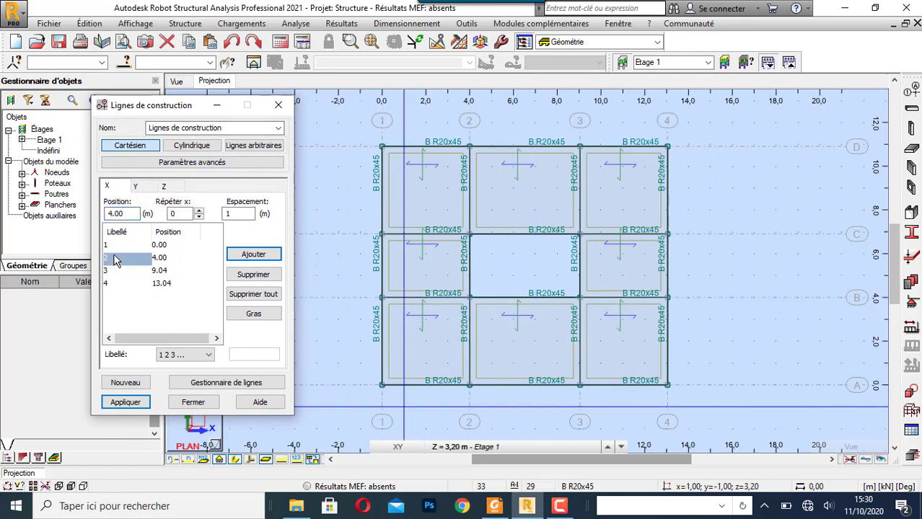
left_click(199, 211)
left_click(233, 215)
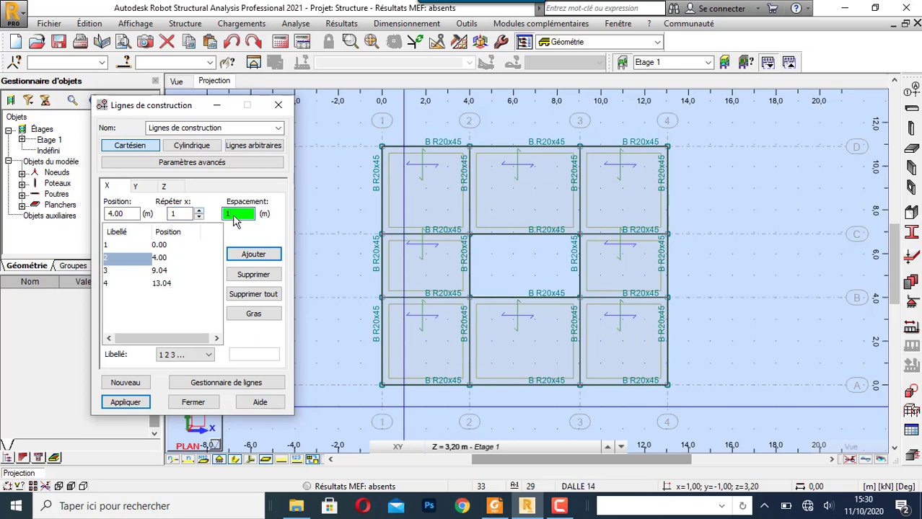
left_click(253, 254)
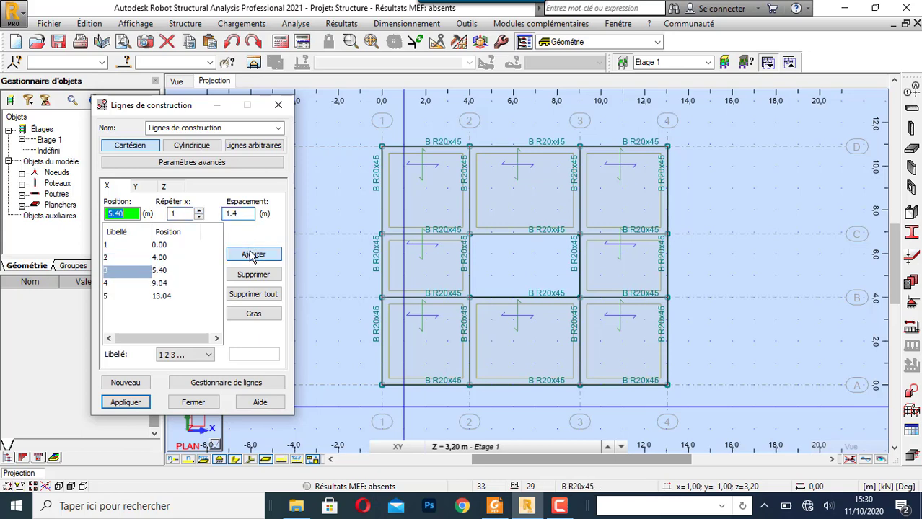
left_click(252, 315)
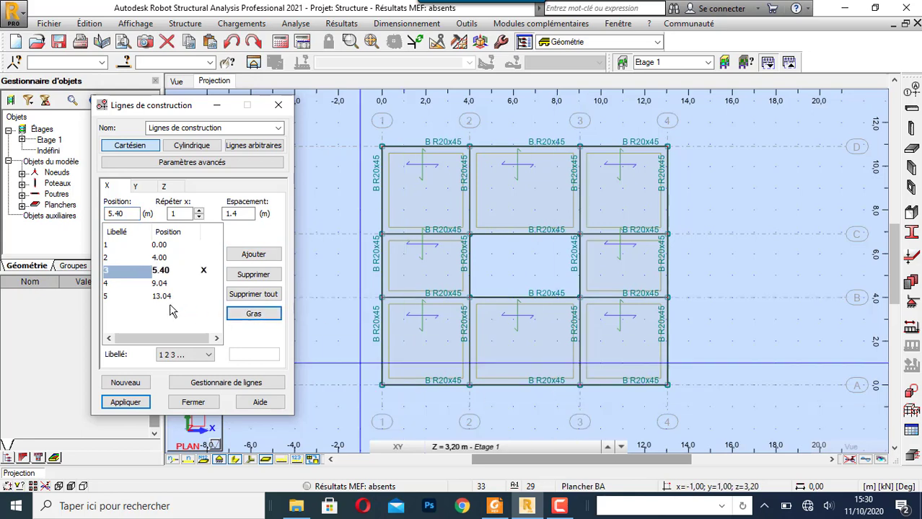
- Add one bold X construction line at 7.64 m, spaced -1.4 m from the line at 9.04 m
left_click(158, 286)
left_click(228, 218)
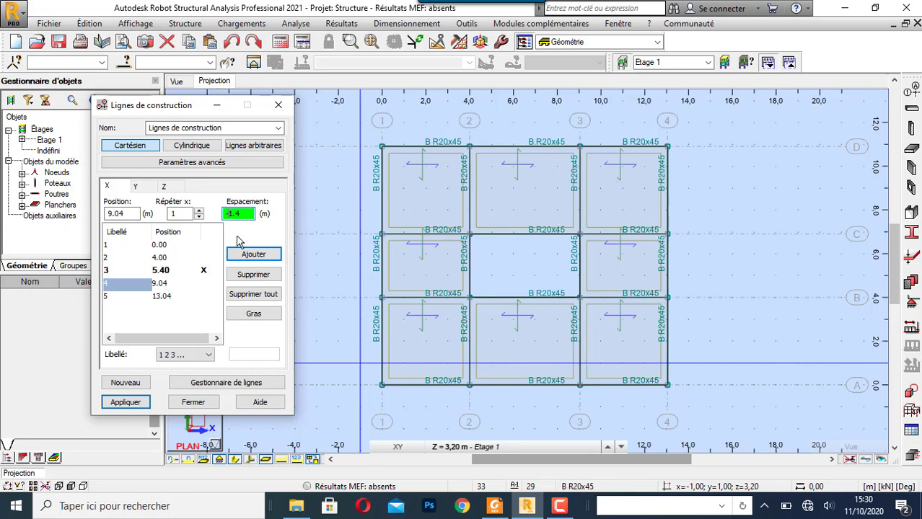
left_click(251, 255)
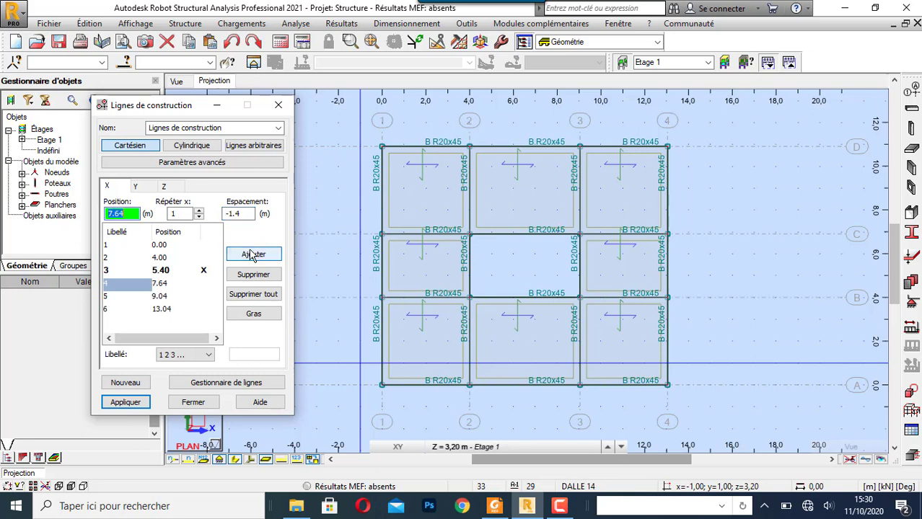
left_click(253, 314)
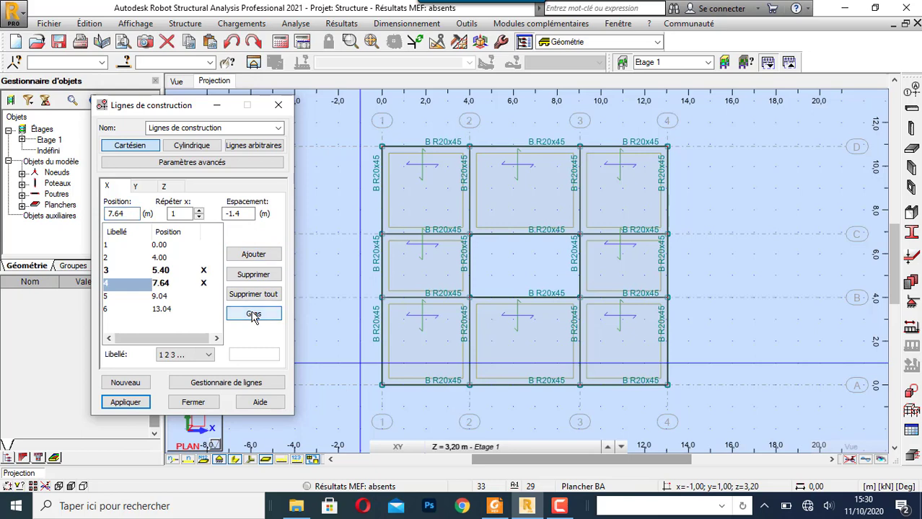
- Check the flight width in the stair PDF and add one Y construction line at 5.40 m, spaced 1.4 m from axis B
left_click(137, 187)
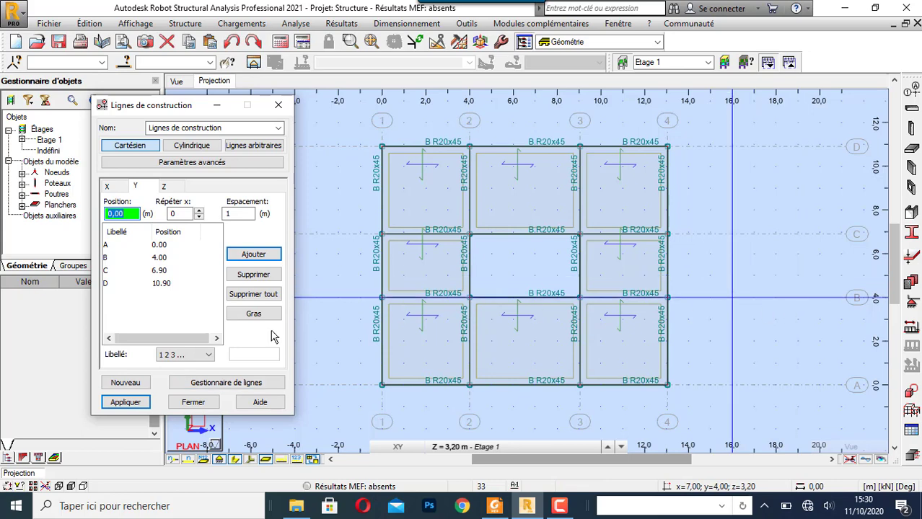
left_click(116, 257)
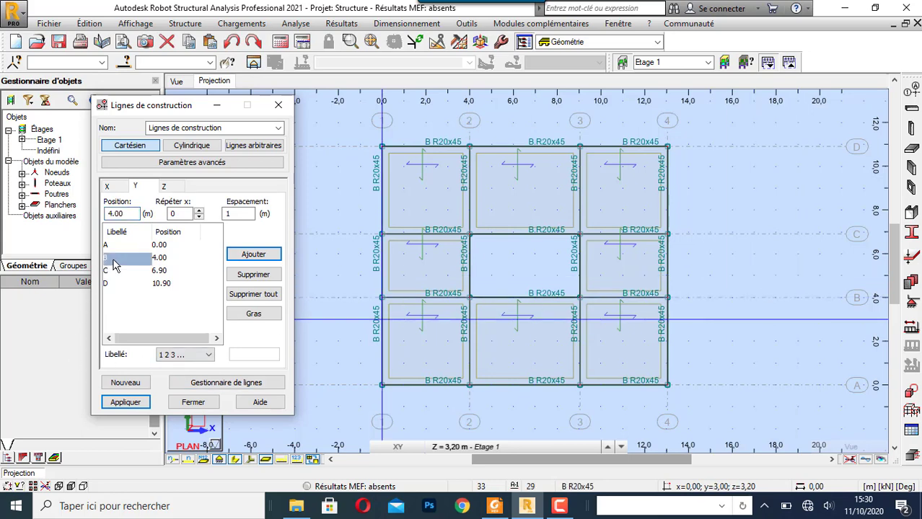
left_click(199, 211)
left_click(241, 216)
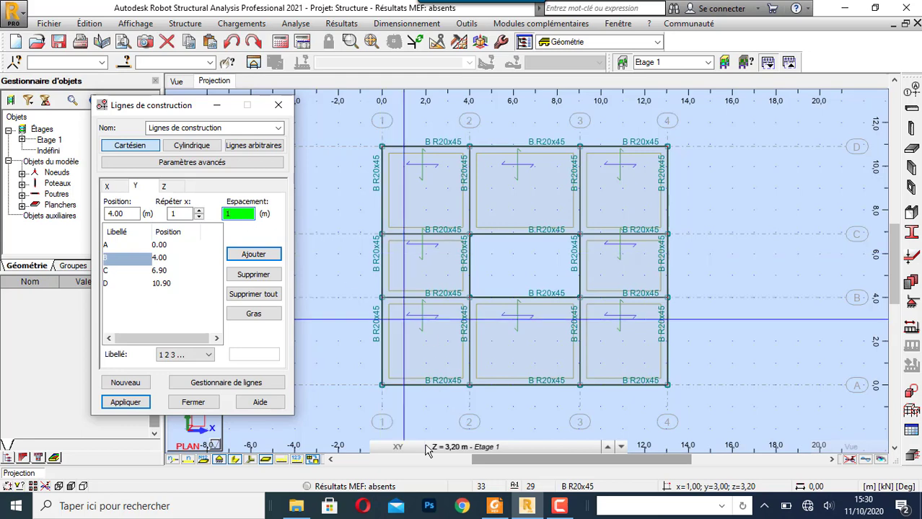
left_click(494, 507)
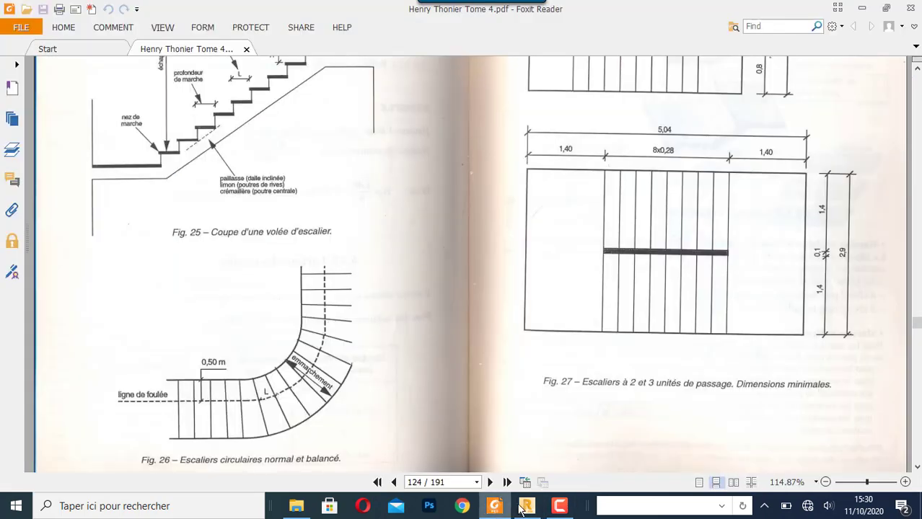
left_click(524, 507)
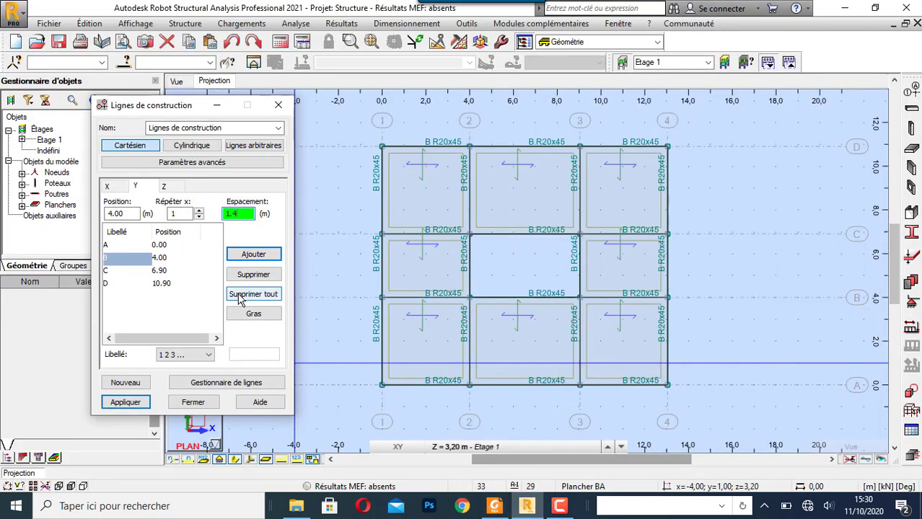
left_click(247, 257)
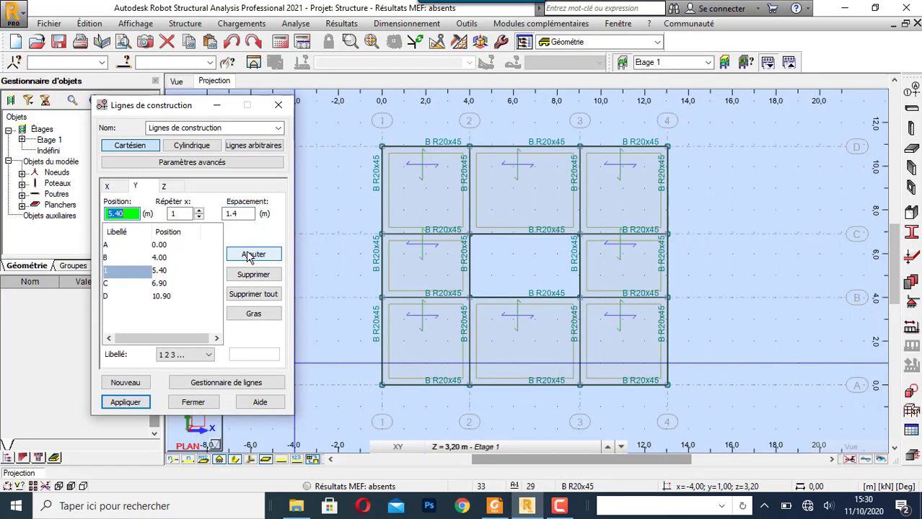
- Add a Y construction line at 5.50 m with 0.1 m spacing, and make the 5.40 and 5.50 m lines bold
left_click(231, 214)
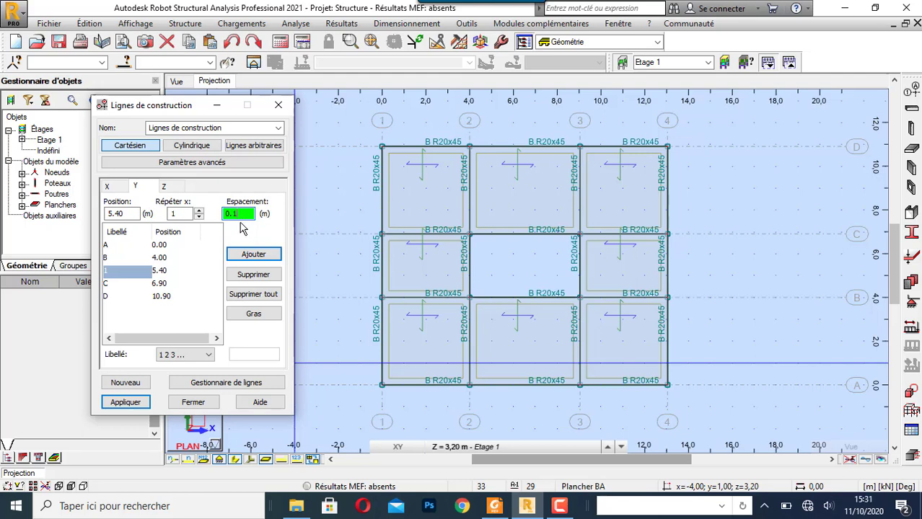
left_click(236, 252)
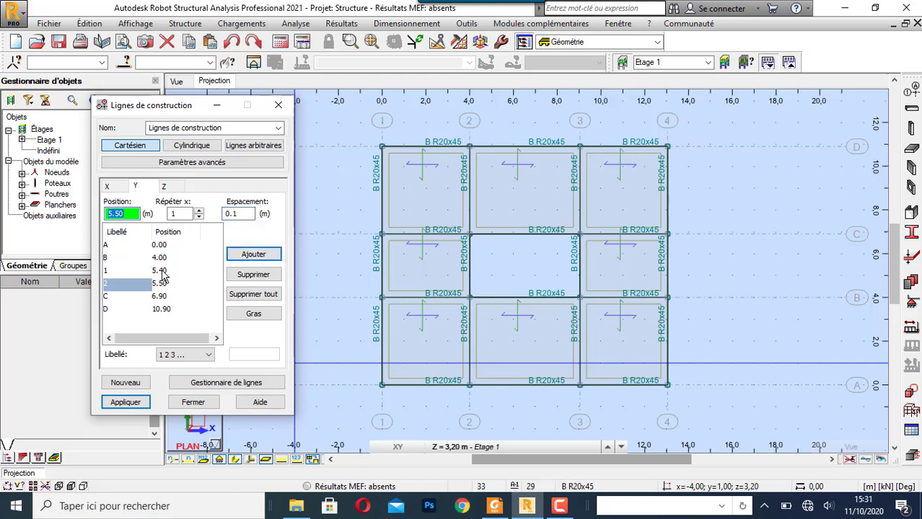
left_click(253, 313)
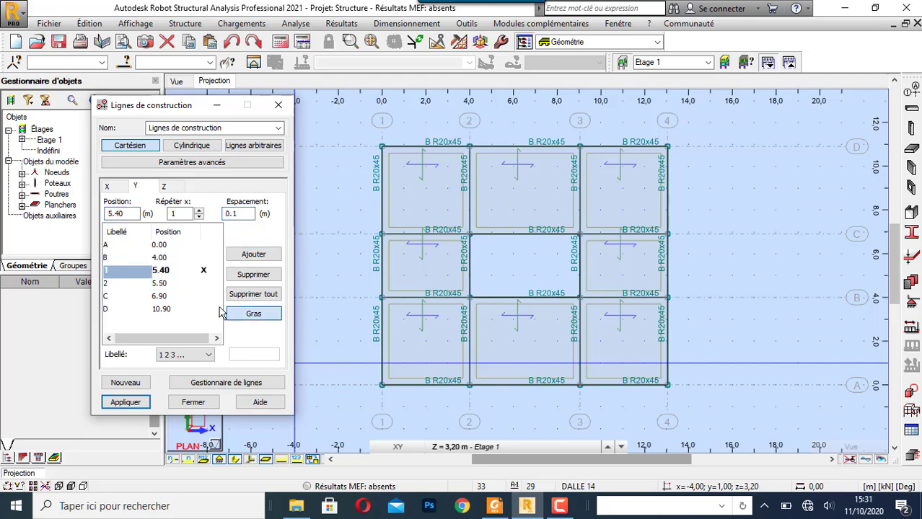
left_click(174, 283)
left_click(239, 318)
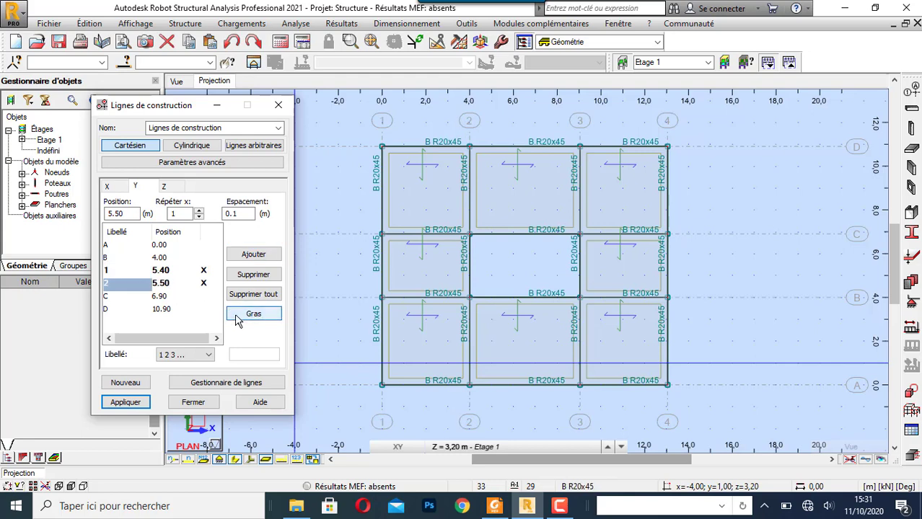
- Add one bold Z construction line at 1.60 m labelled by value (Valeur), and apply the construction line changes
left_click(165, 186)
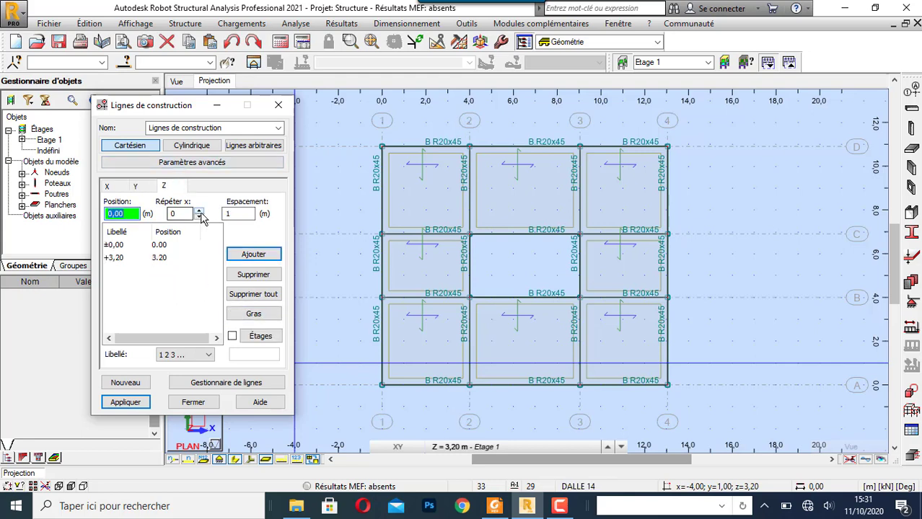
left_click(200, 210)
left_click(233, 214)
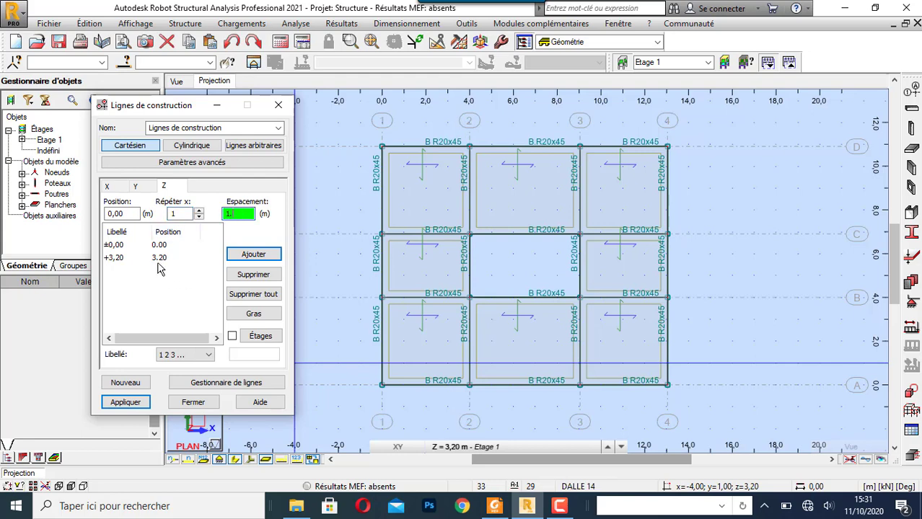
type("1,6")
left_click(197, 355)
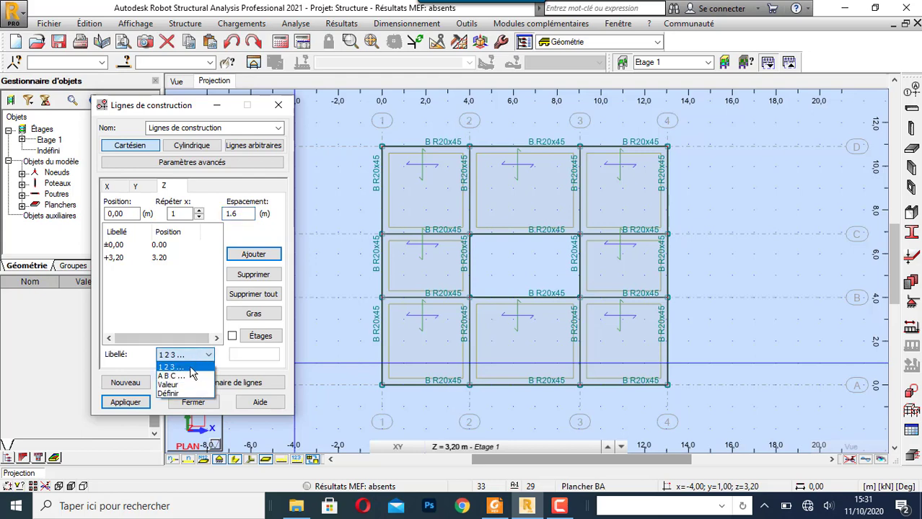
left_click(173, 384)
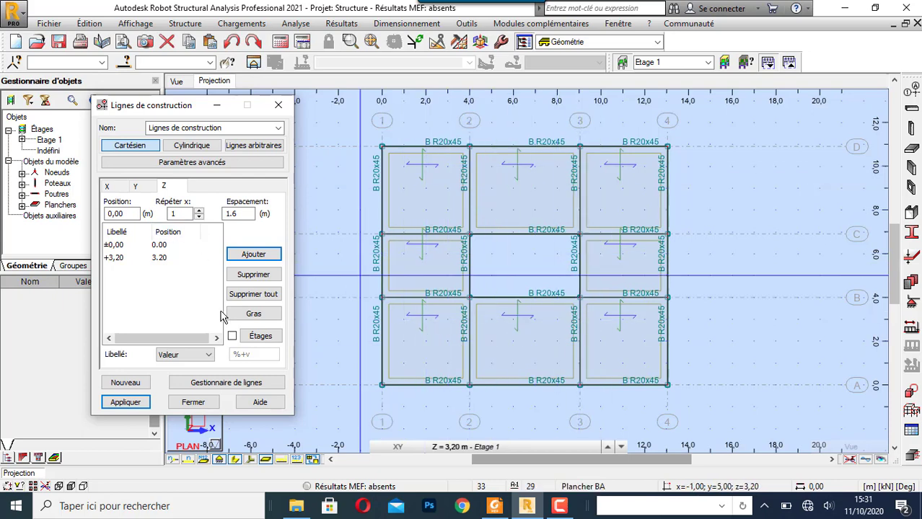
left_click(254, 254)
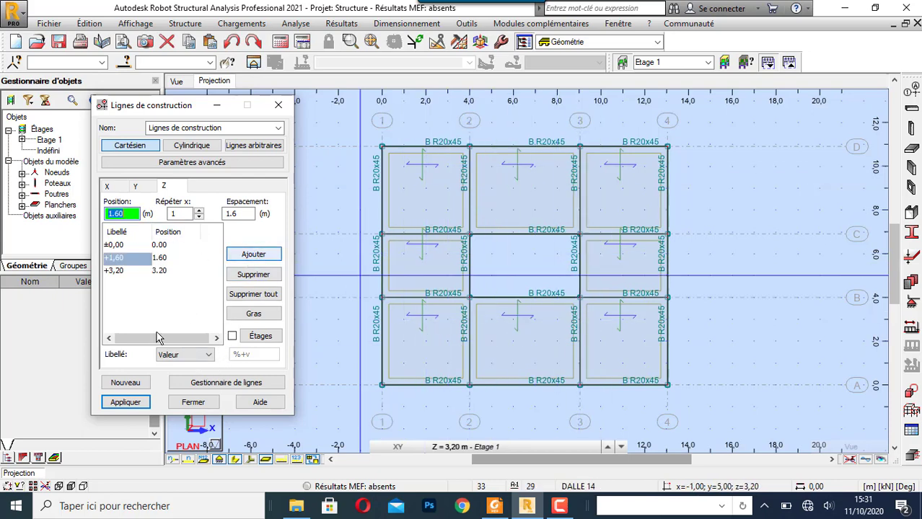
left_click(245, 316)
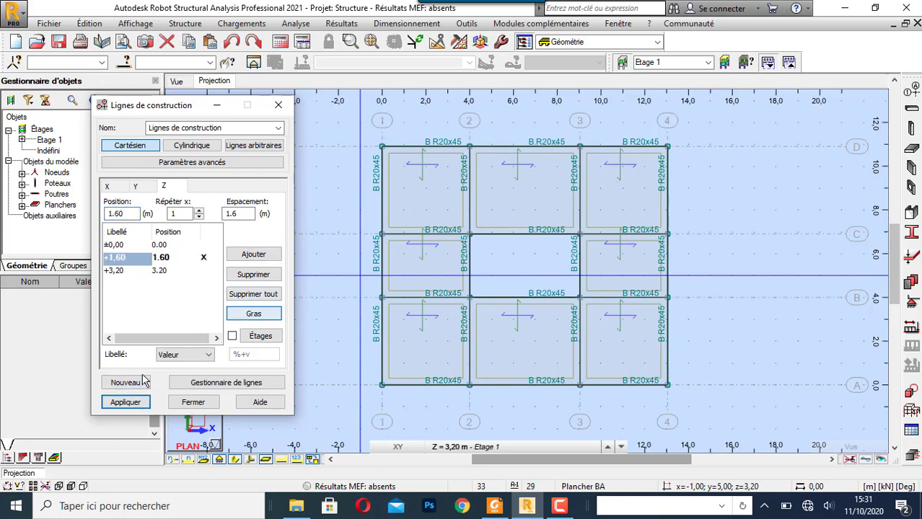
left_click(125, 402)
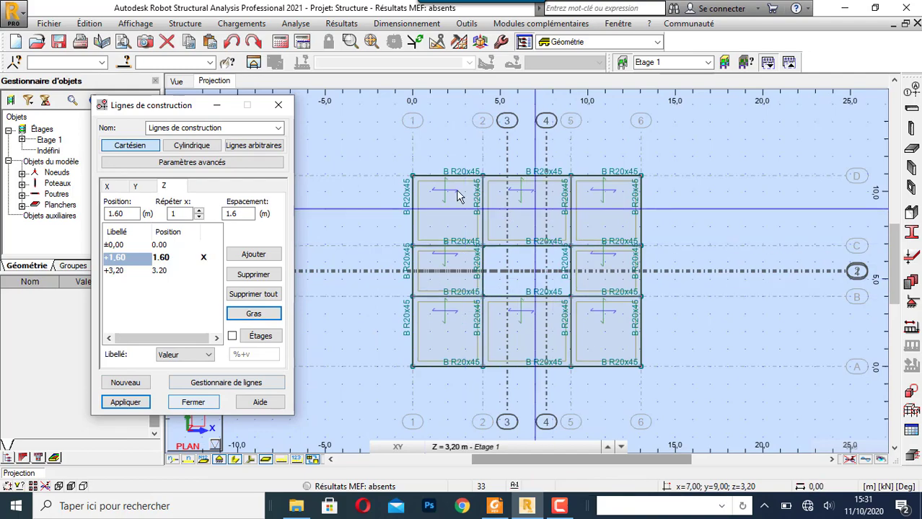
left_click(194, 402)
- Set the plan view's working level to Base at 0,00 m
scroll(568, 253, "up", 3)
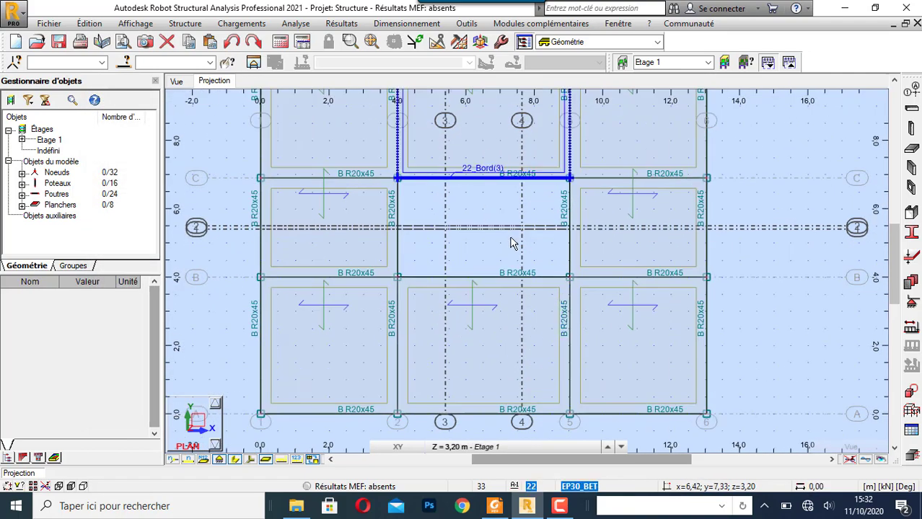
scroll(512, 239, "down", 2)
scroll(520, 209, "up", 1)
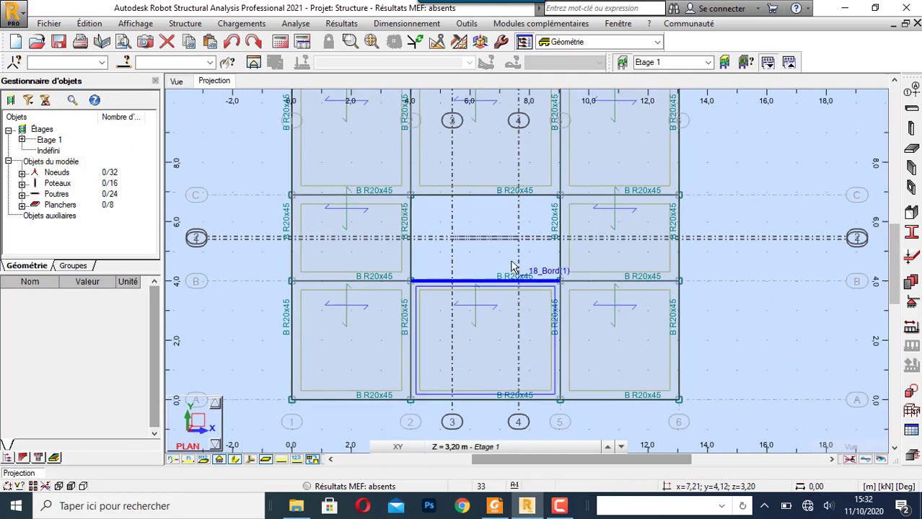
left_click(548, 450)
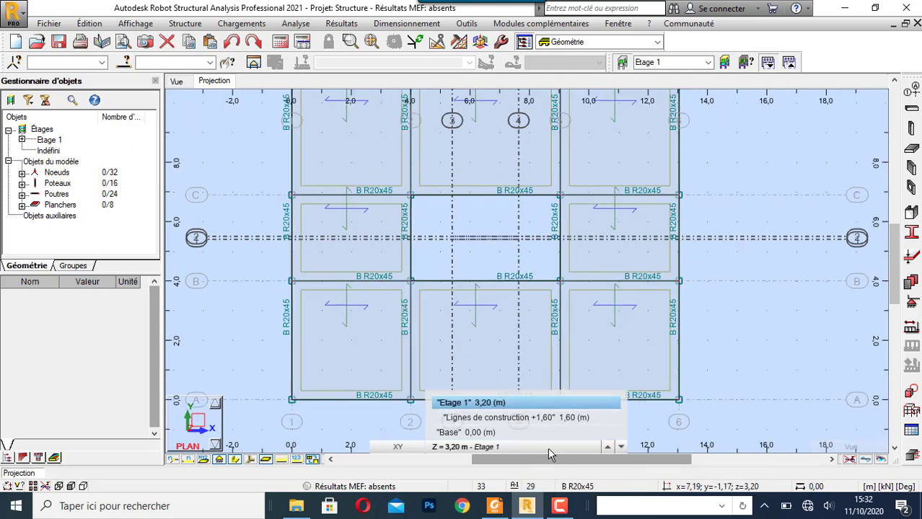
left_click(515, 432)
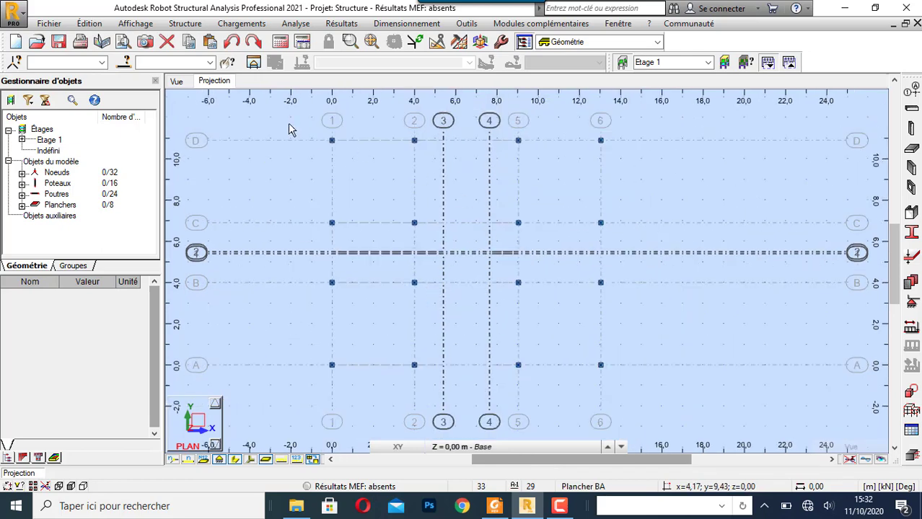
- Assign Encastrement nodal supports to all the column base nodes
left_click_drag(281, 121, 668, 398)
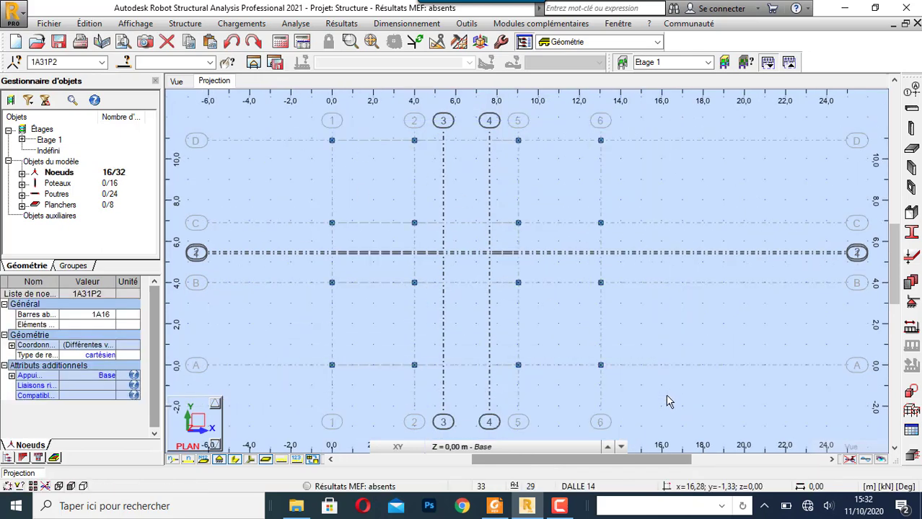
left_click(913, 306)
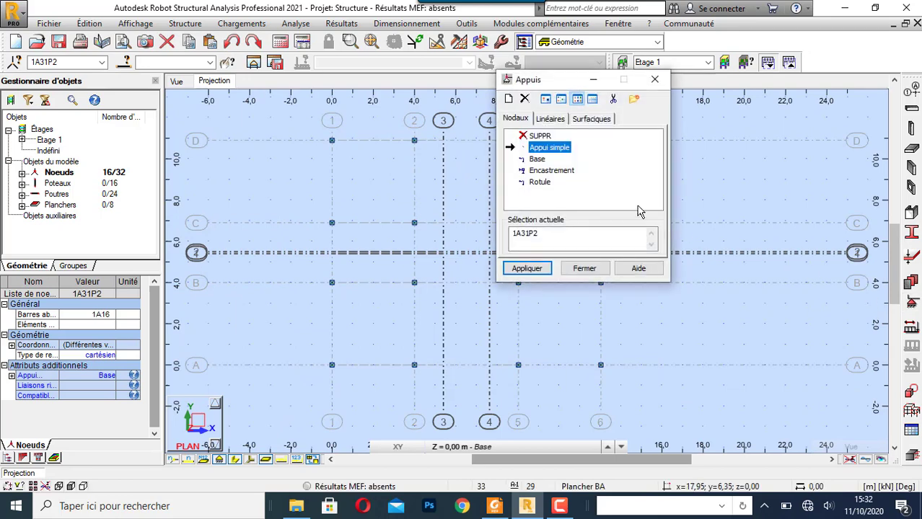
left_click(552, 171)
left_click(527, 272)
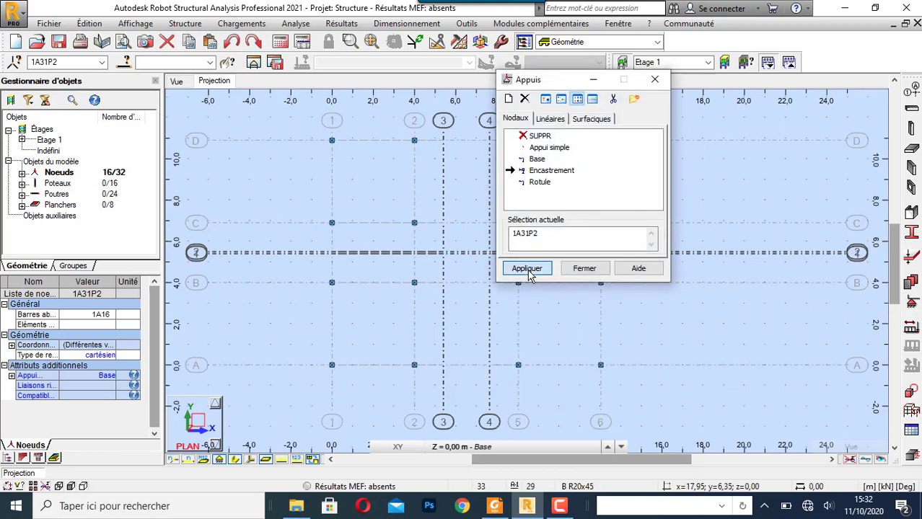
left_click(586, 269)
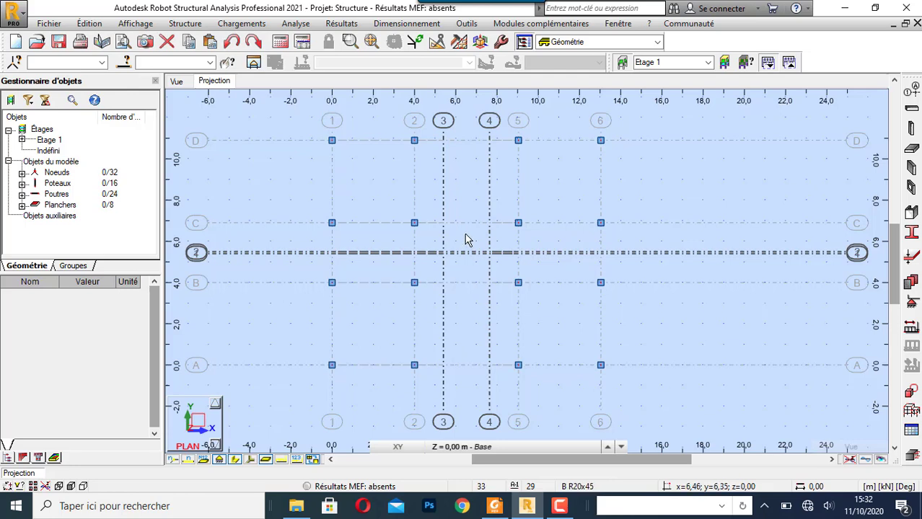
- Create a uniform 14 cm slab thickness named Escalier with material C25/30
scroll(466, 239, "up", 2)
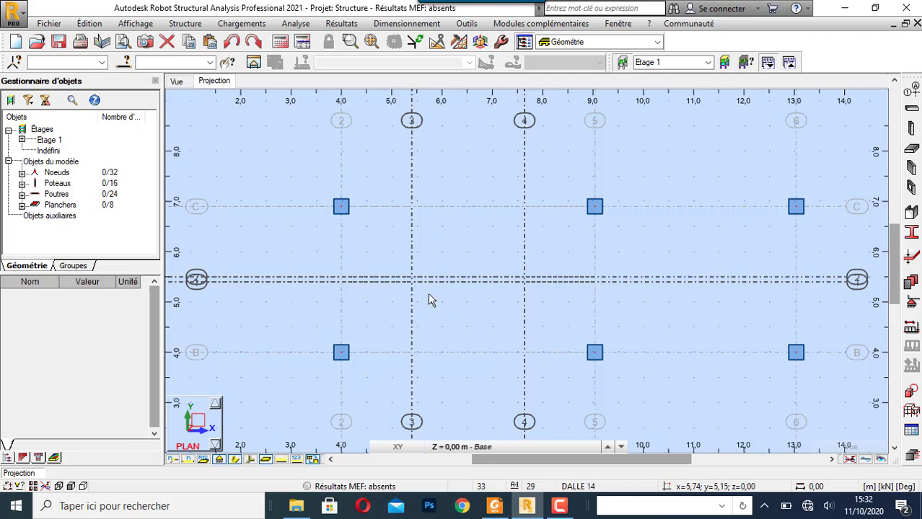
left_click(914, 149)
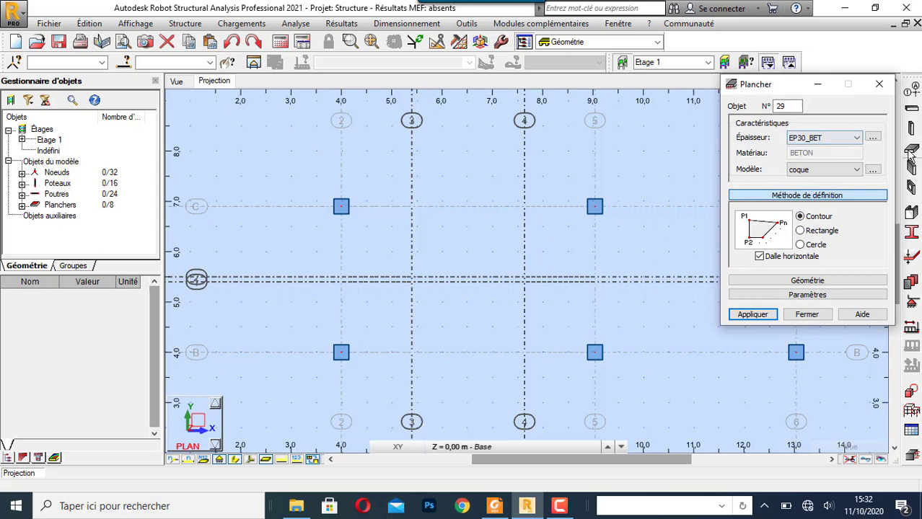
left_click(846, 143)
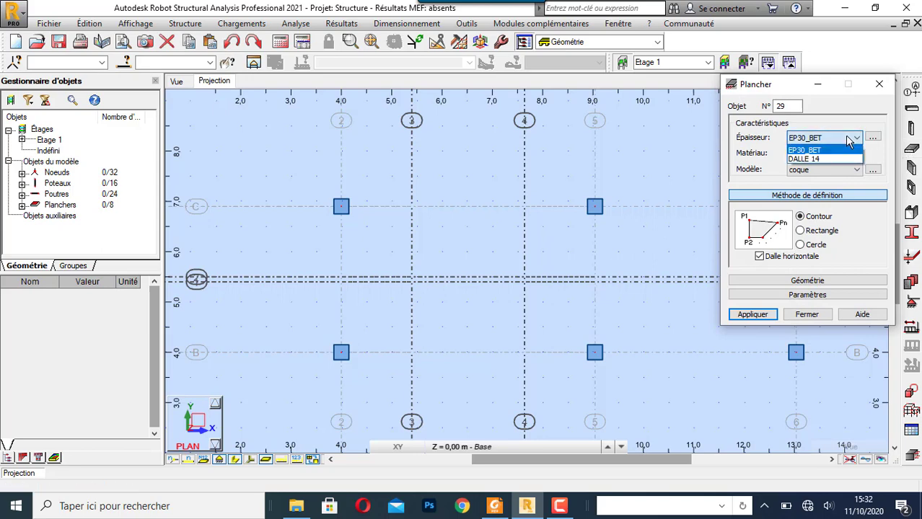
left_click(858, 138)
left_click(872, 137)
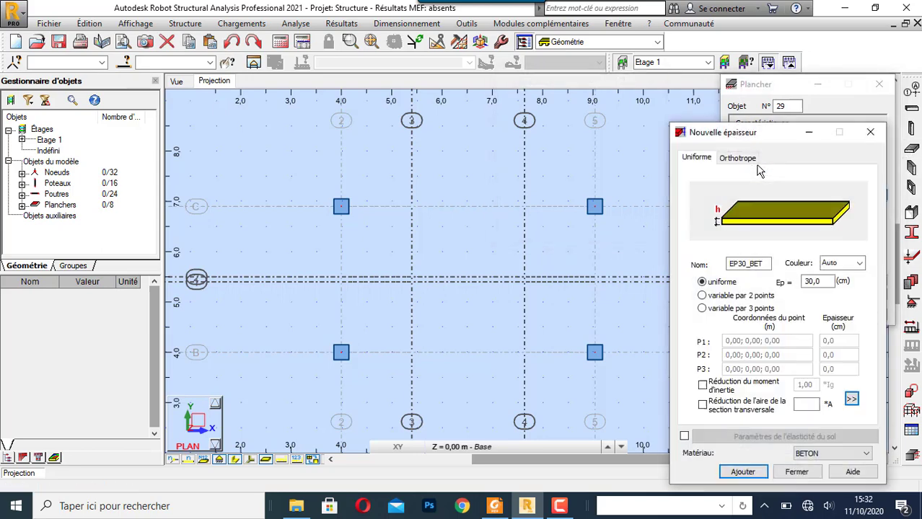
double_click(815, 282)
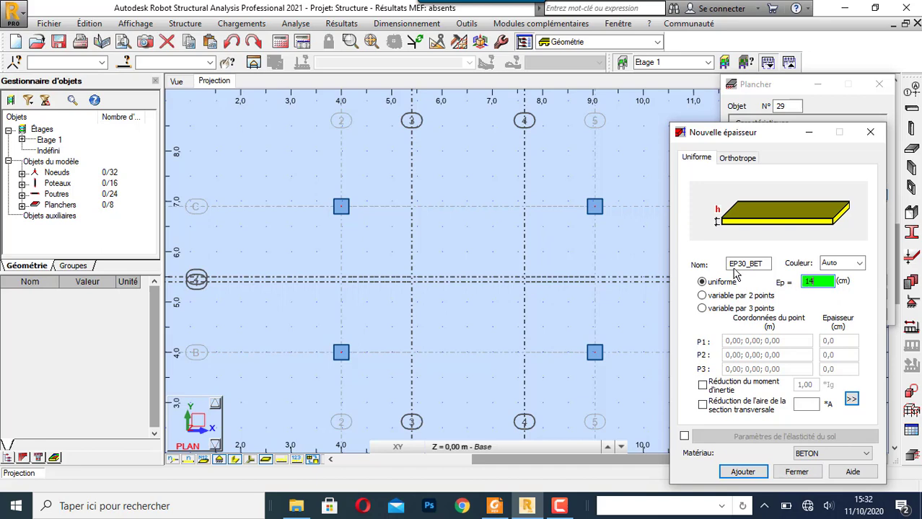
double_click(758, 265)
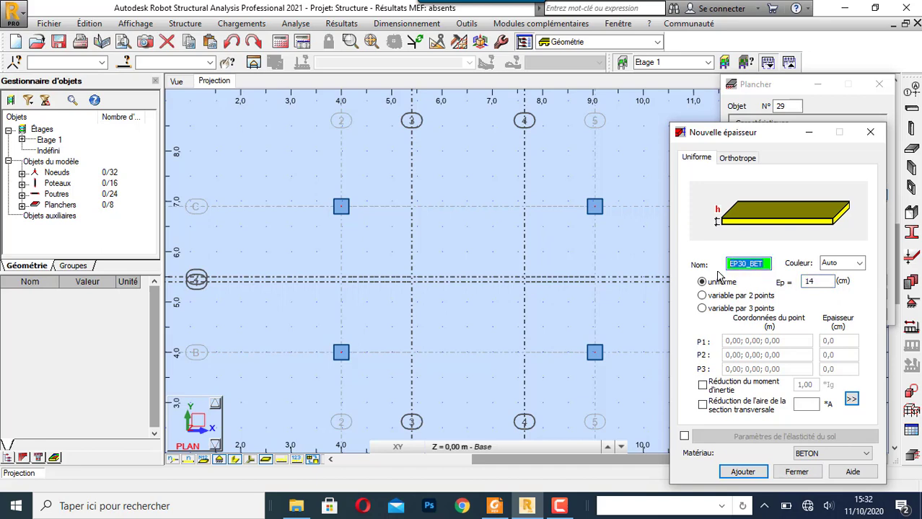
key("BackSpace")
left_click(844, 453)
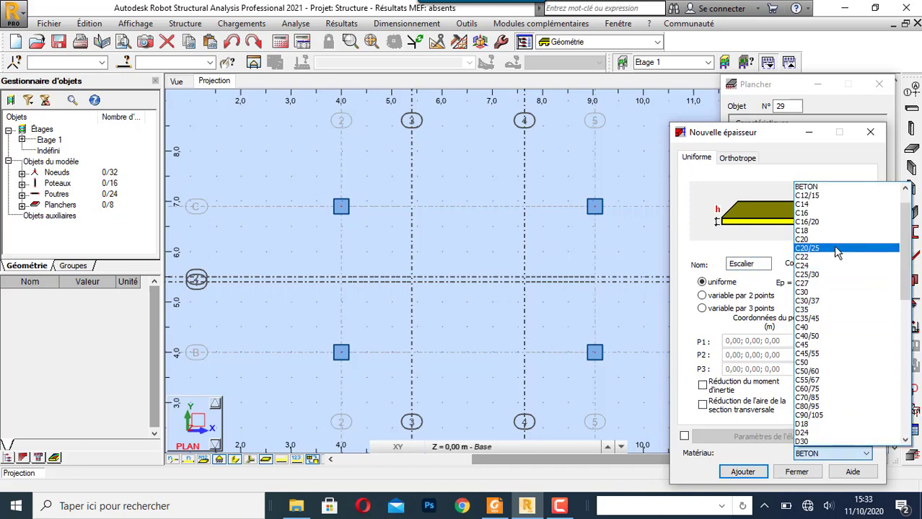
left_click(835, 275)
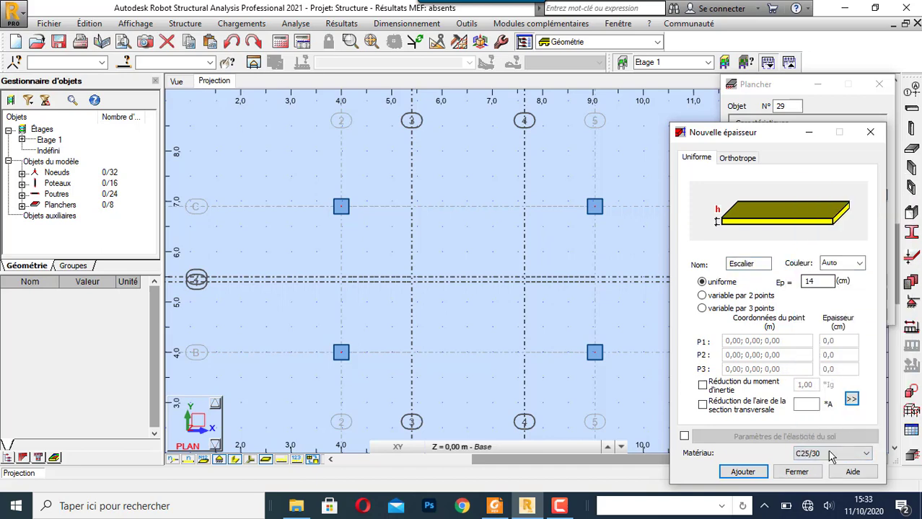
left_click(755, 477)
left_click(788, 476)
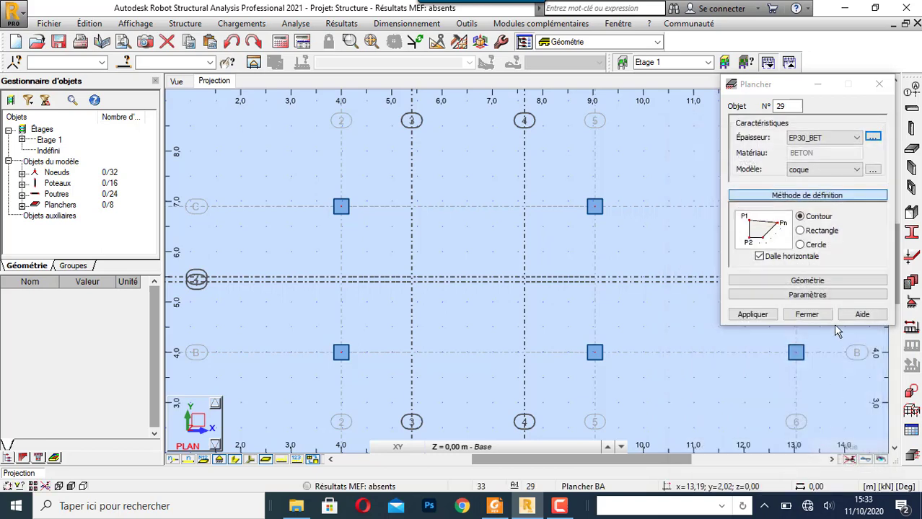
- Model the lower stair flight as a non-horizontal rectangular slab through (5,40; 4,00; 0,00), (5,40; 5,40; 0,00) and (7,64; 5,40; 1,60)
left_click(760, 260)
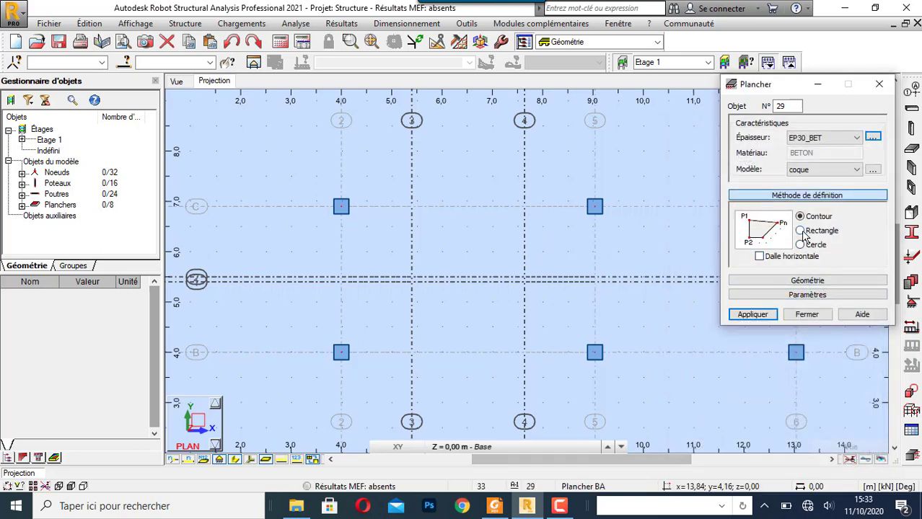
left_click(801, 232)
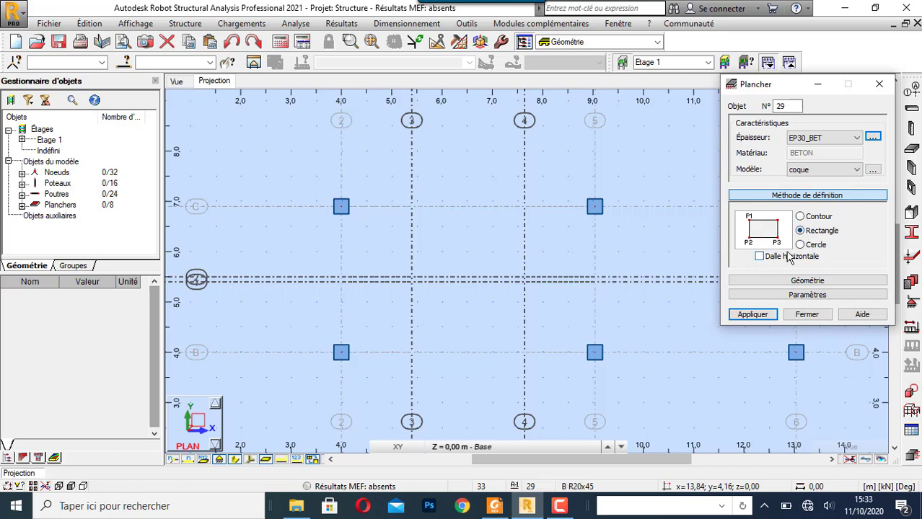
left_click(817, 281)
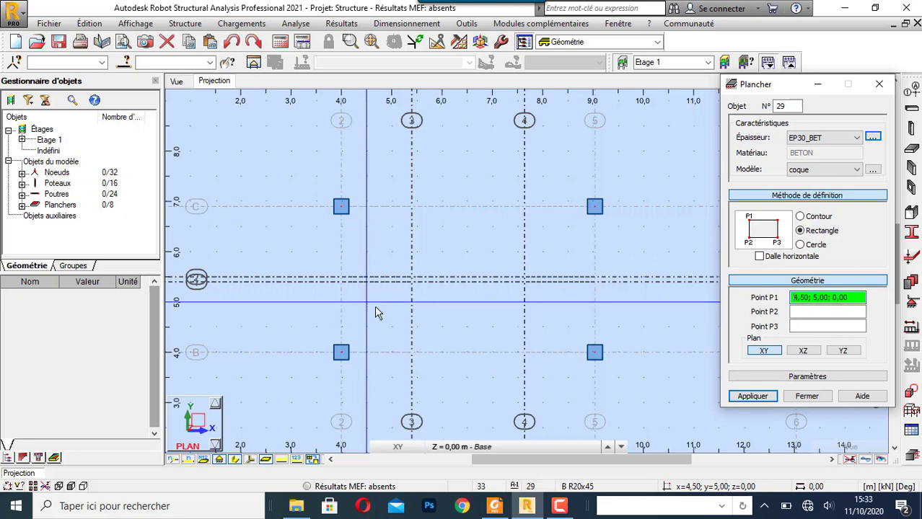
left_click(411, 353)
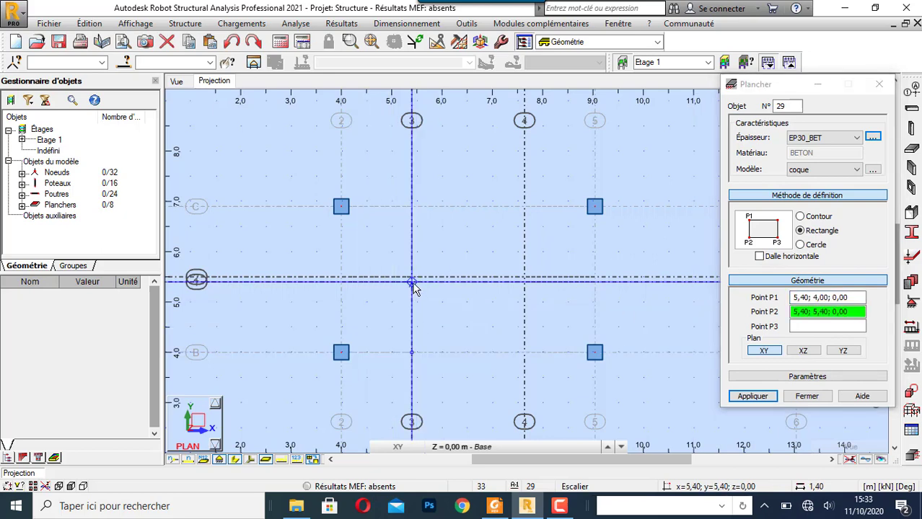
left_click(412, 282)
left_click(503, 449)
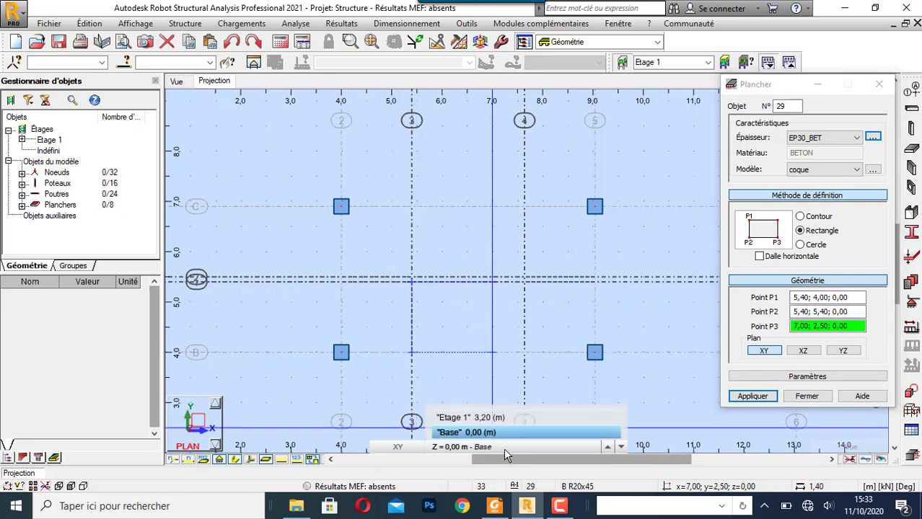
left_click(581, 435)
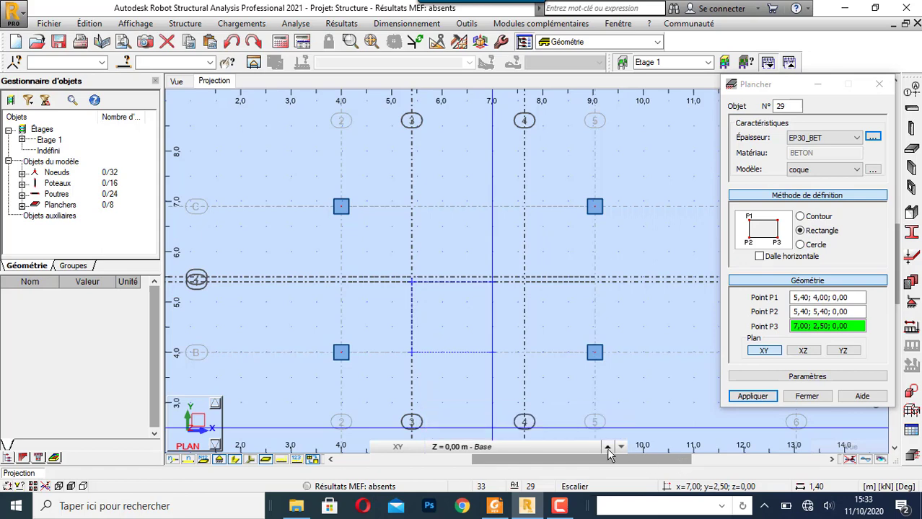
left_click(607, 448)
left_click(622, 447)
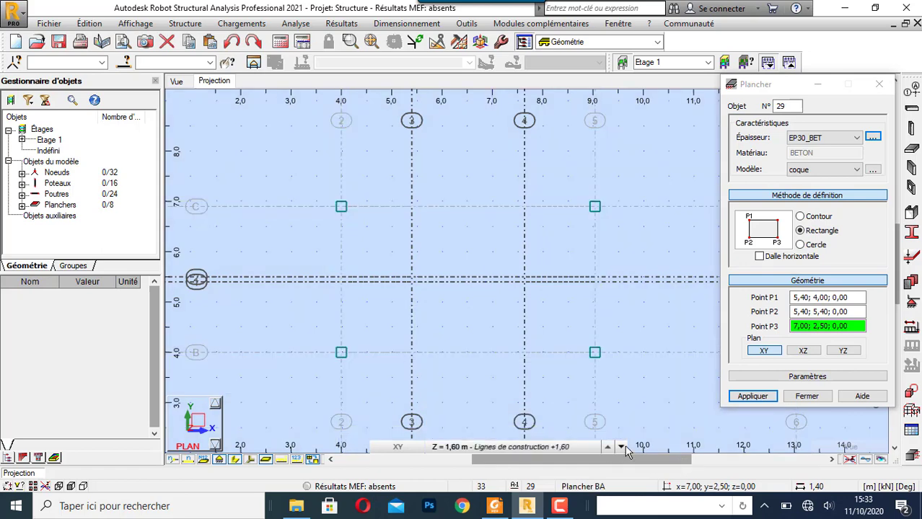
left_click(525, 283)
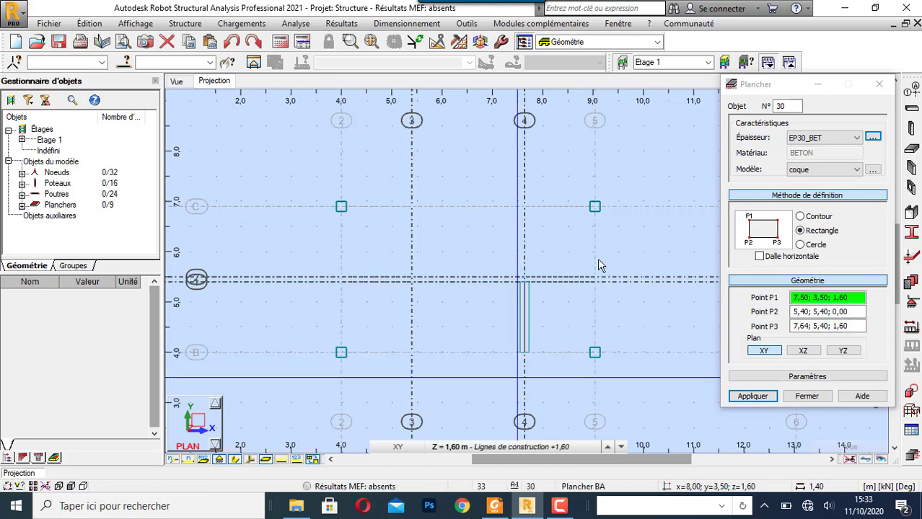
- Model the upper stair flight as an inclined rectangular slab through (7,64; 5,50; 1,60), (7,64; 6,90; 1,60) and (5,40; 6,90; 3,20)
left_click(530, 283)
left_click(530, 216)
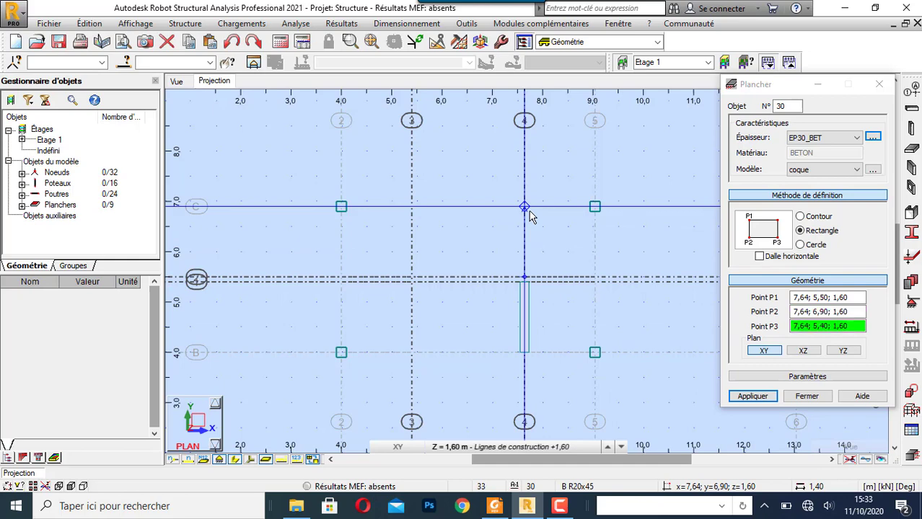
left_click(608, 447)
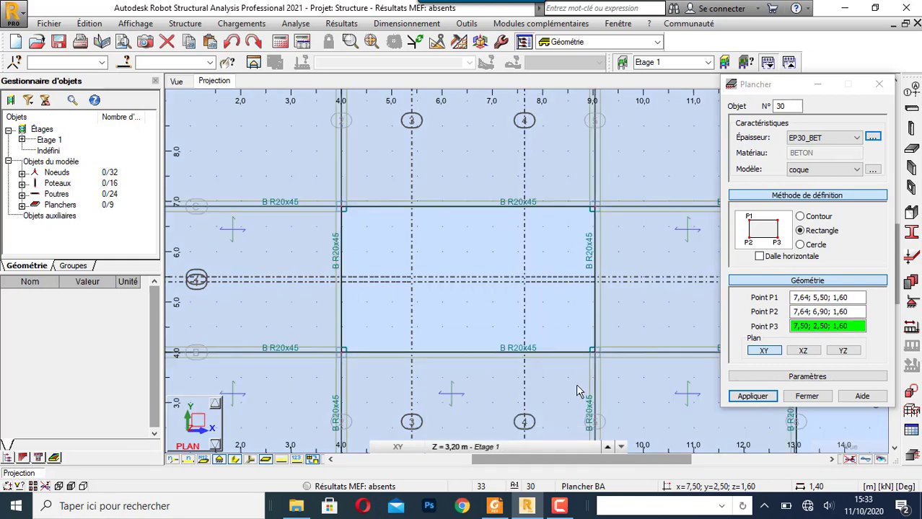
left_click(416, 216)
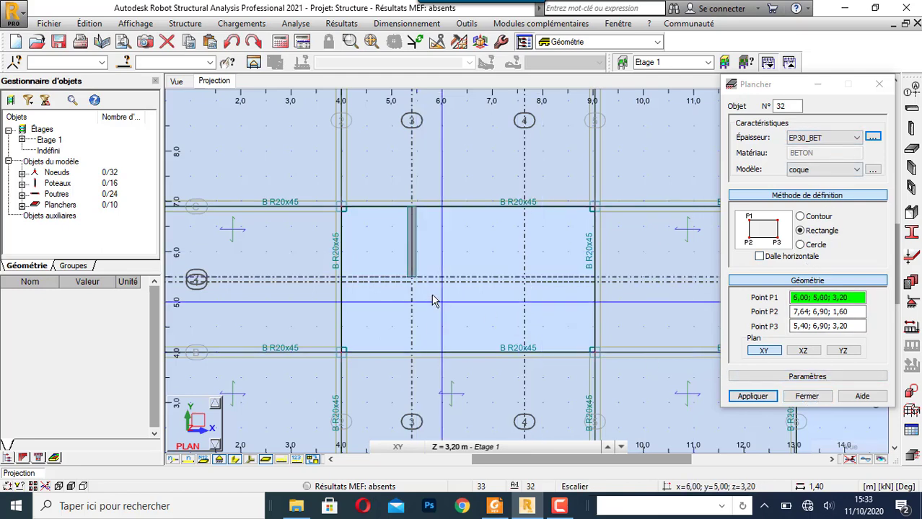
- Add the 3,20 m landing with Escalier thickness and one-way deck model (tablier dans une direction), through (5,40; 6,90), (4,00; 6,90) and (4,00; 4,00)
left_click(829, 138)
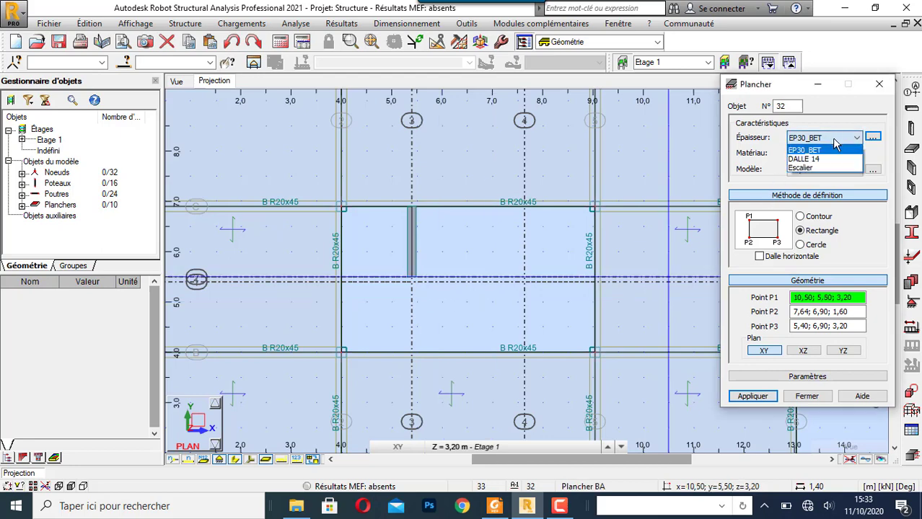
left_click(826, 167)
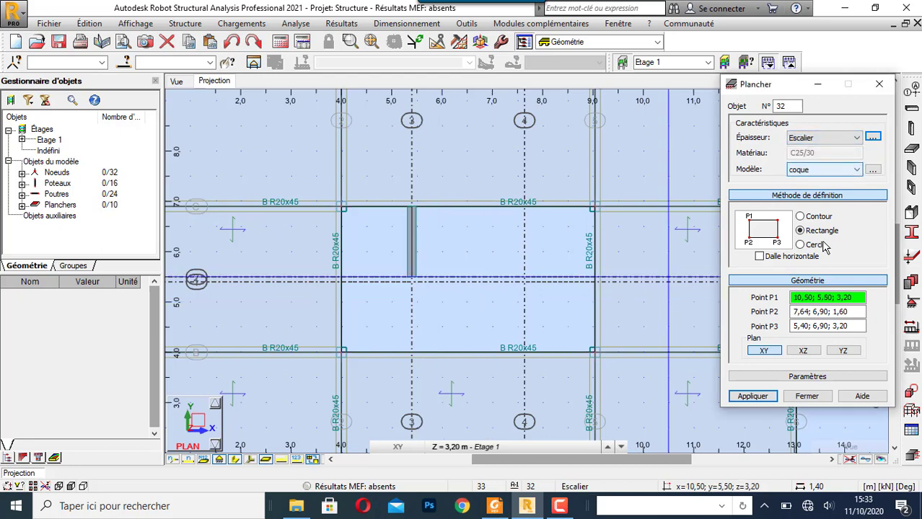
left_click(845, 172)
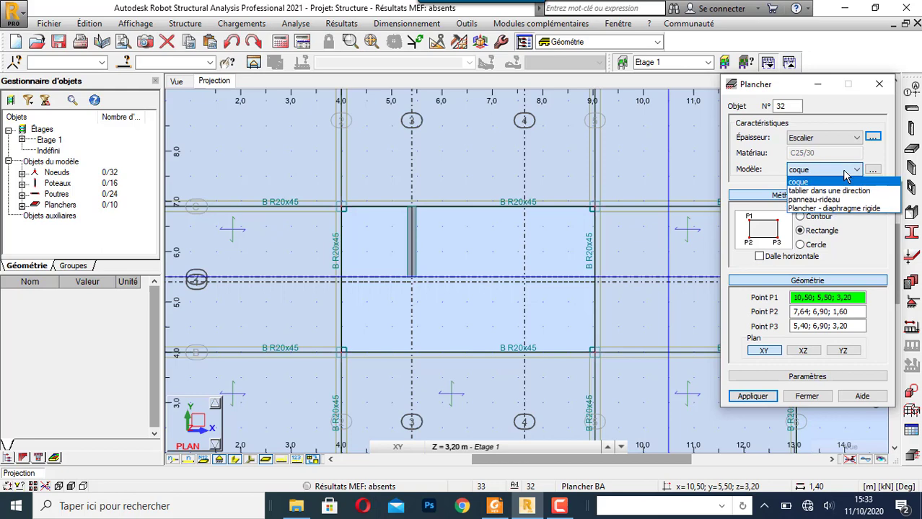
left_click(843, 190)
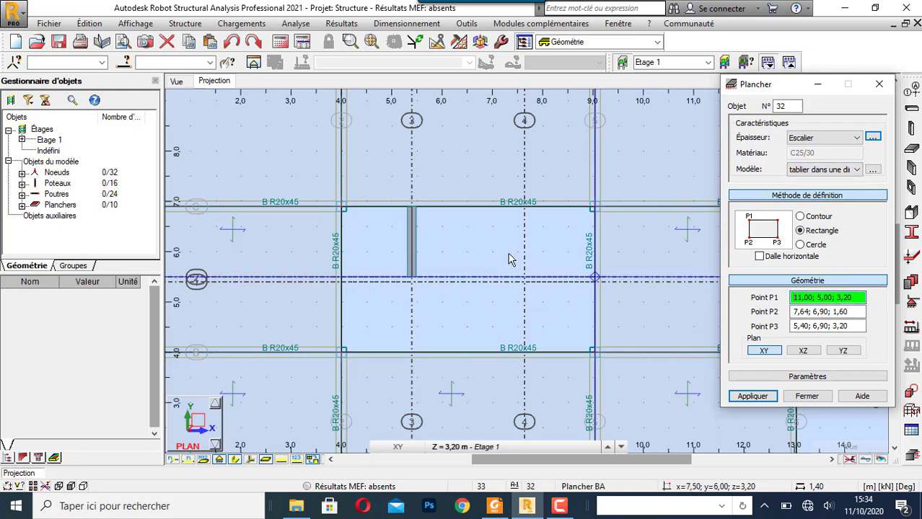
left_click(409, 208)
left_click(341, 208)
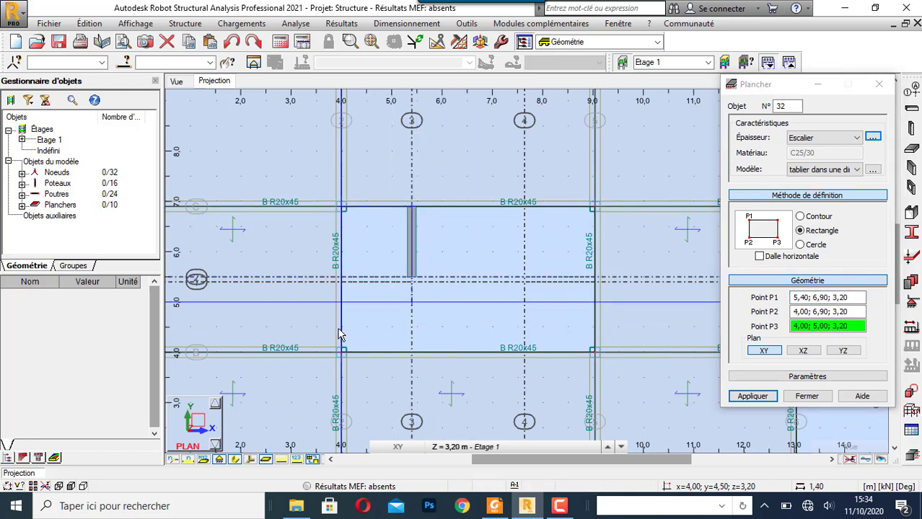
left_click(342, 350)
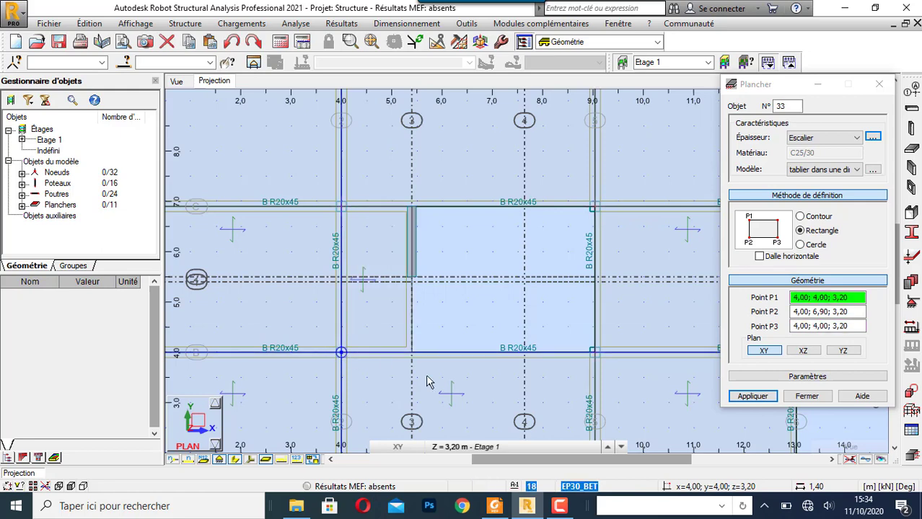
- Add the intermediate landing slab at Z = 1,60 m through (7,64; 6,90), (9,04; 6,90) and (9,04; 4,00), and finish slab creation
left_click(621, 447)
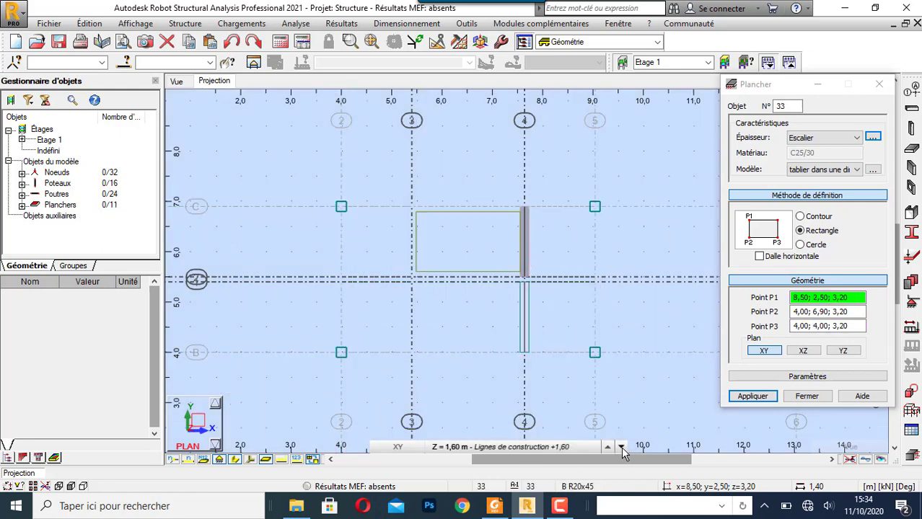
left_click(526, 208)
left_click(594, 208)
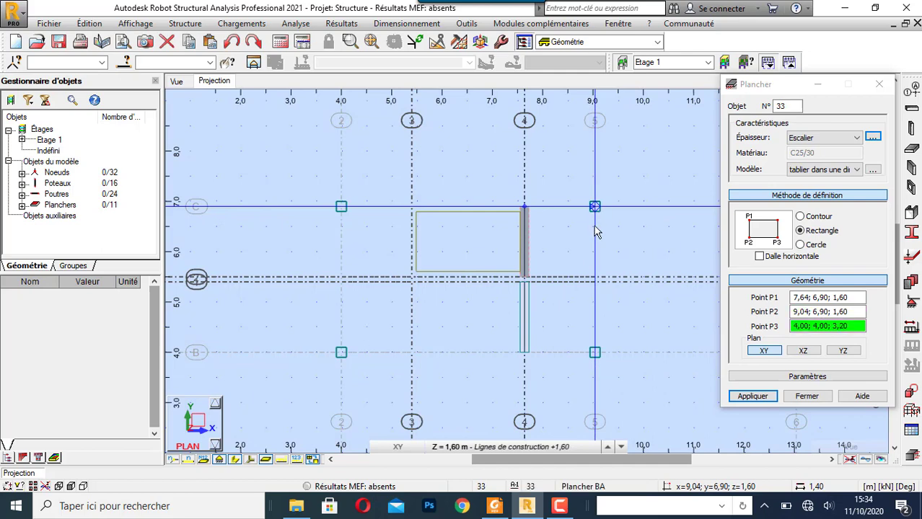
left_click(595, 351)
left_click(791, 399)
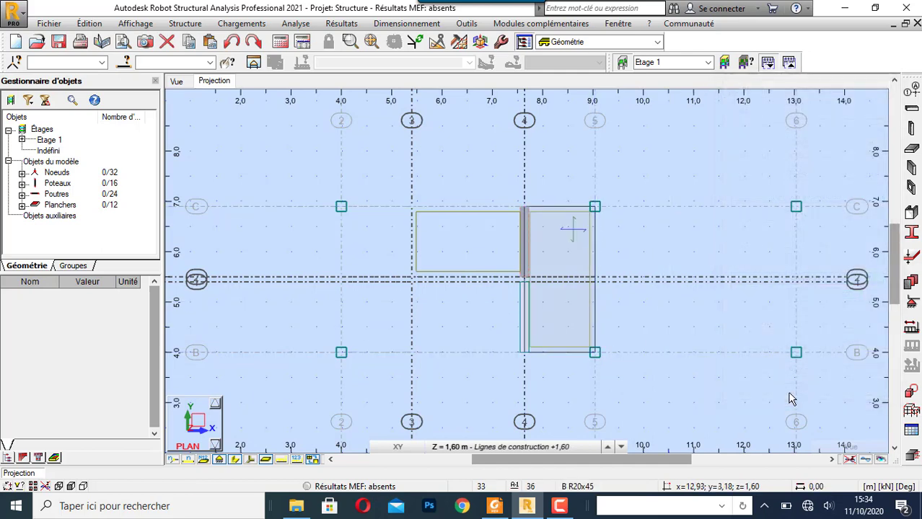
- Apply a fixed support (Encastrement) along the bottom edge of the lower stair flight in the 3D view
left_click(176, 80)
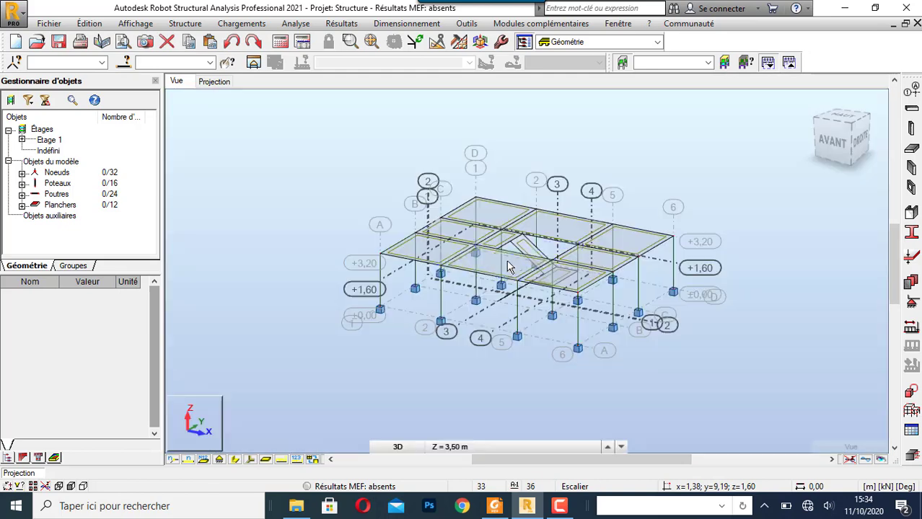
right_click(345, 159)
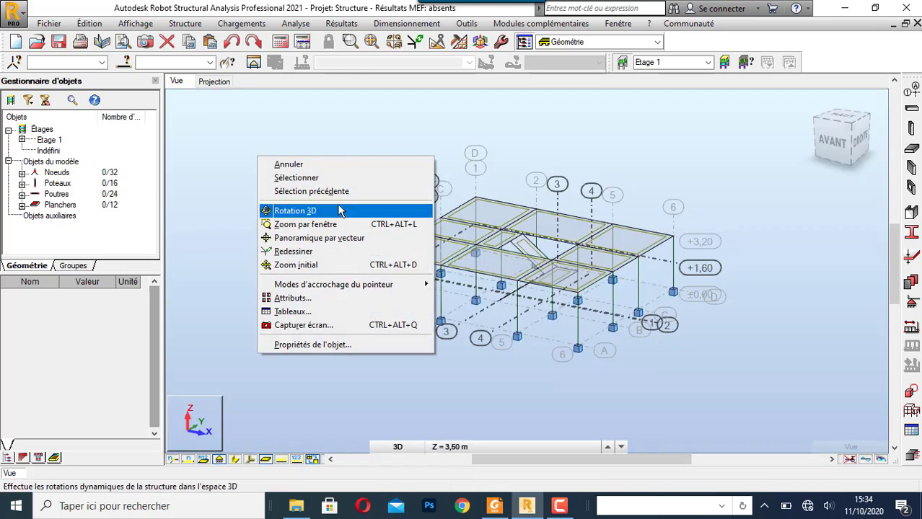
left_click(340, 210)
left_click_drag(340, 210, 402, 220)
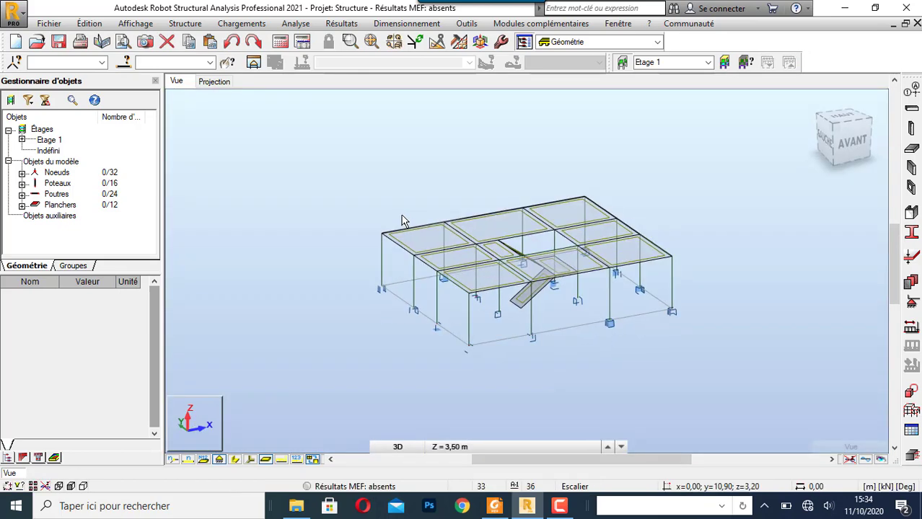
scroll(519, 306, "up", 5)
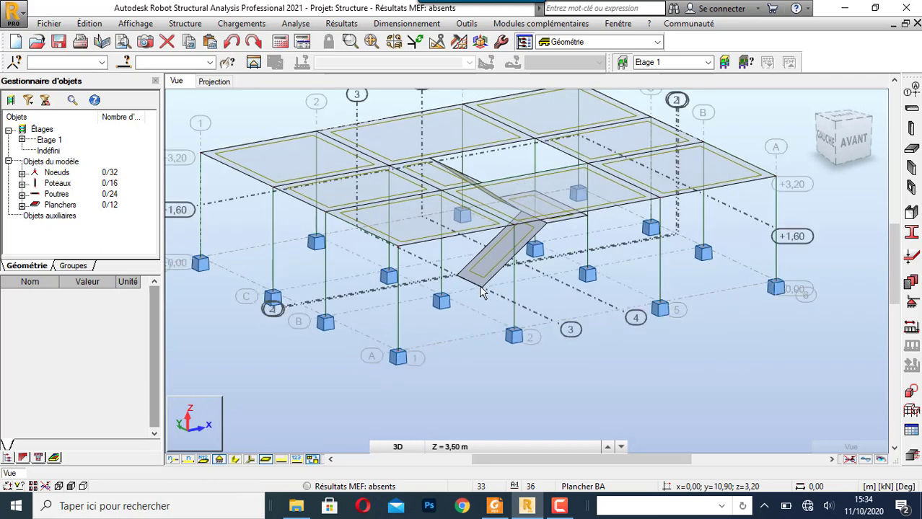
scroll(482, 291, "up", 2)
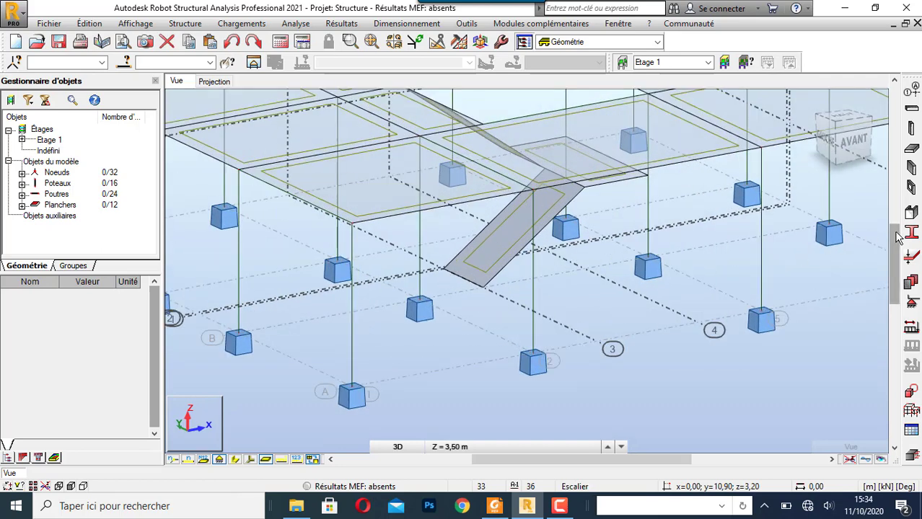
left_click(911, 303)
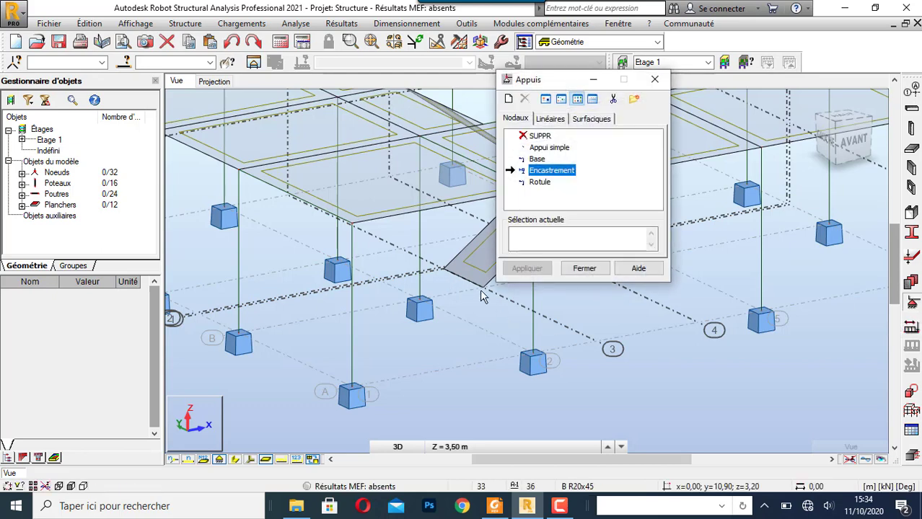
left_click(548, 121)
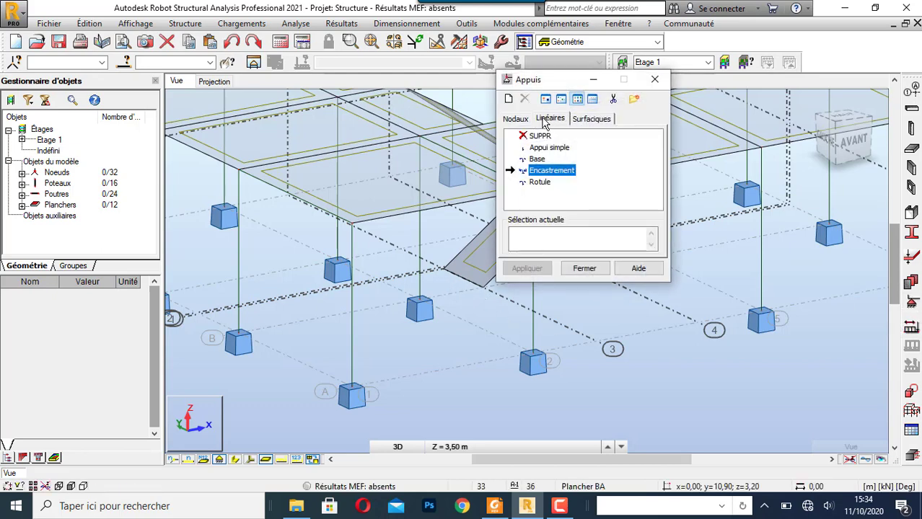
left_click(521, 120)
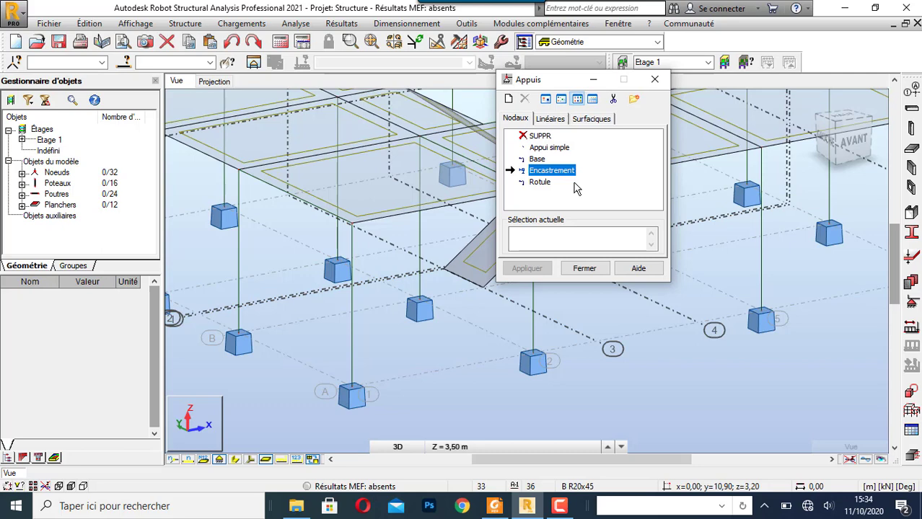
left_click(465, 283)
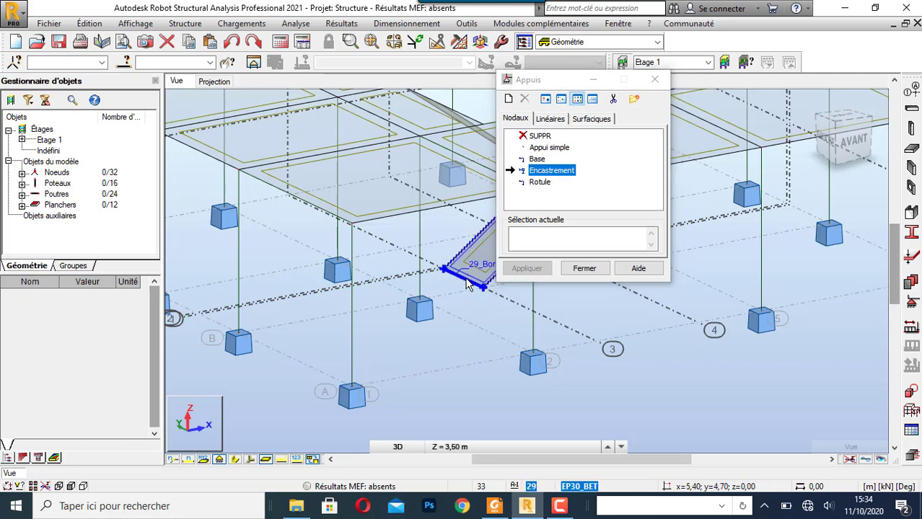
left_click(586, 269)
- Add a B R20x45 Poutre BA beam along the outer edge of the intermediate landing, starting at (9,04; 6,90; 1,60)
scroll(522, 301, "down", 2)
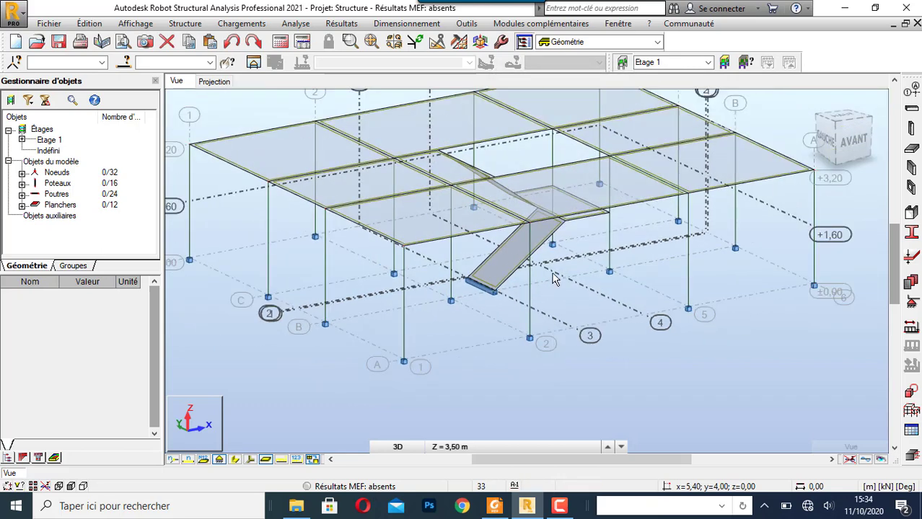
scroll(551, 268, "up", 3)
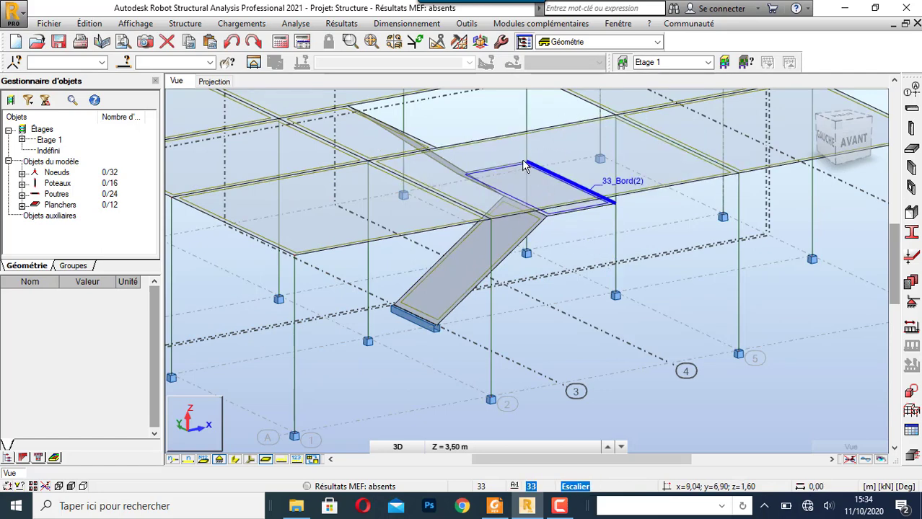
left_click(911, 109)
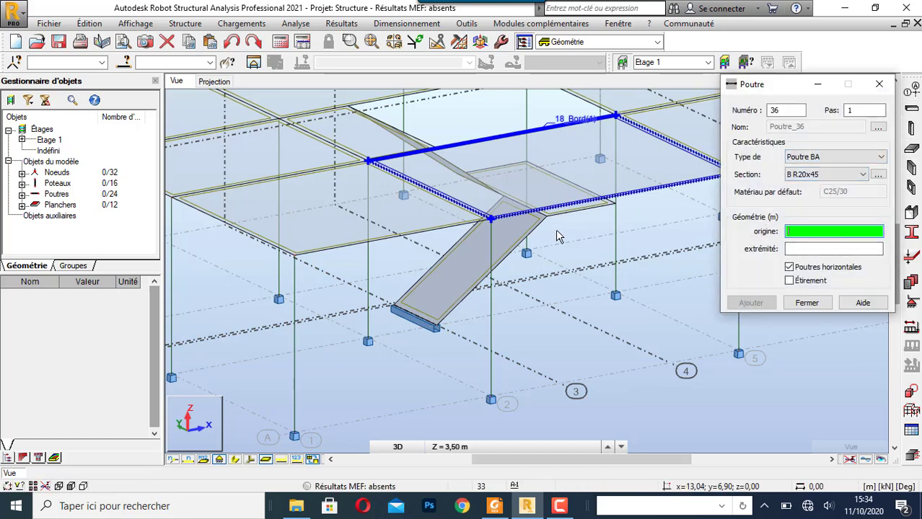
left_click(526, 167)
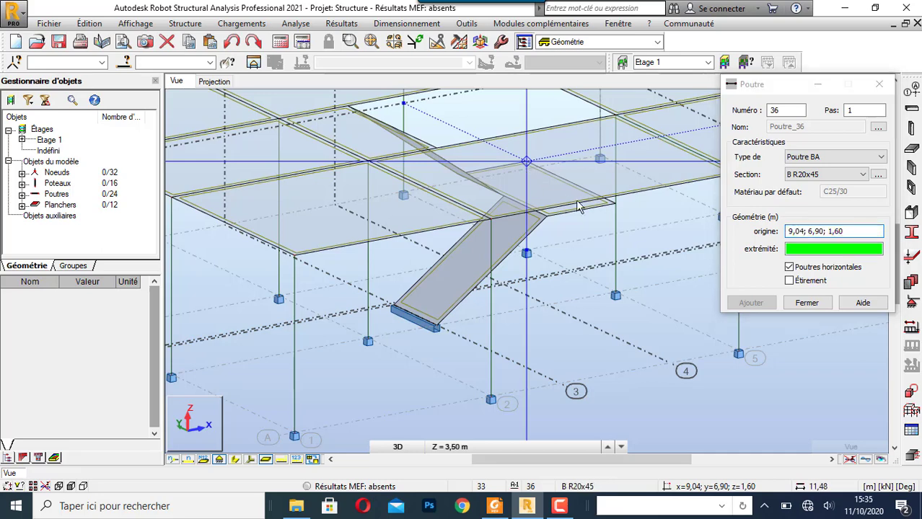
left_click(614, 204)
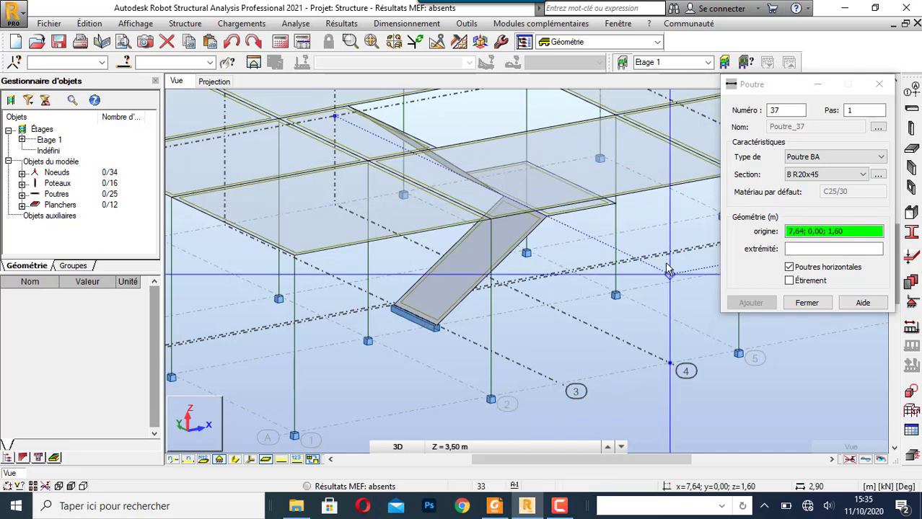
left_click(806, 303)
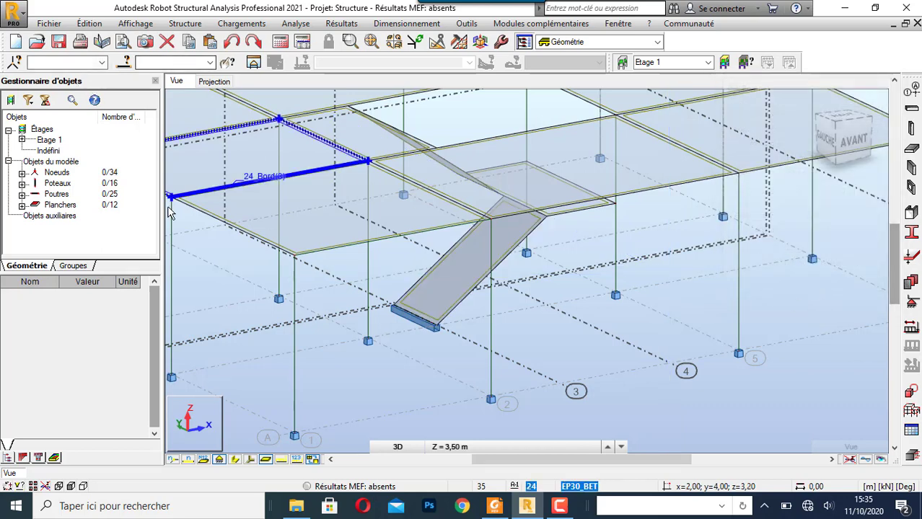
- Display the bar section shapes and set both stair flights' calculation model to tablier dans une direction
left_click(234, 461)
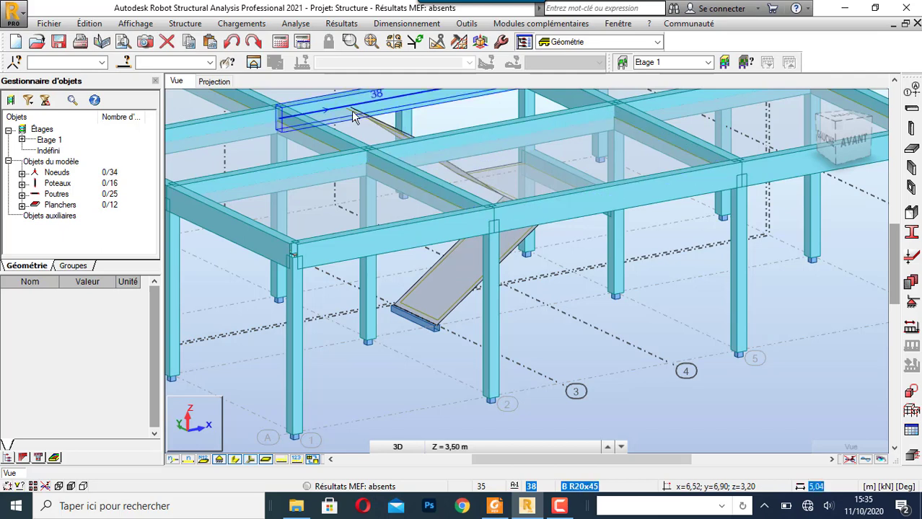
scroll(506, 324, "down", 2)
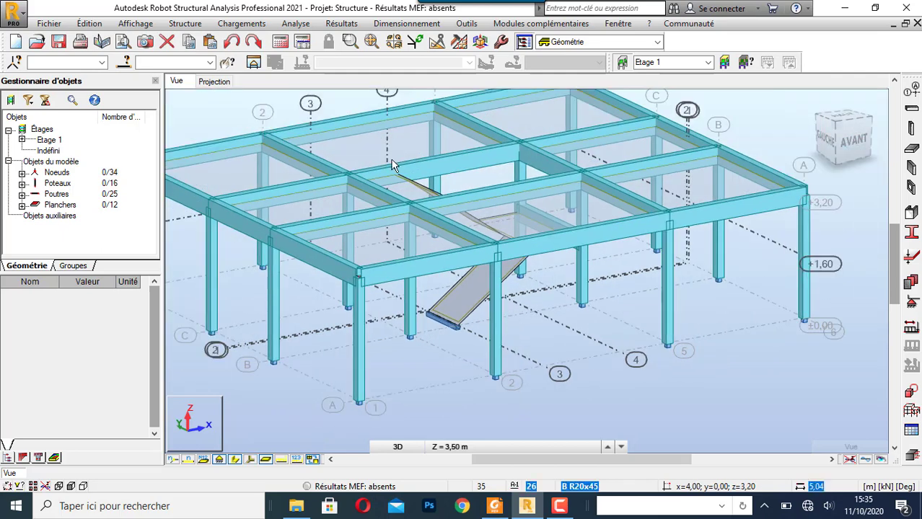
left_click(479, 283)
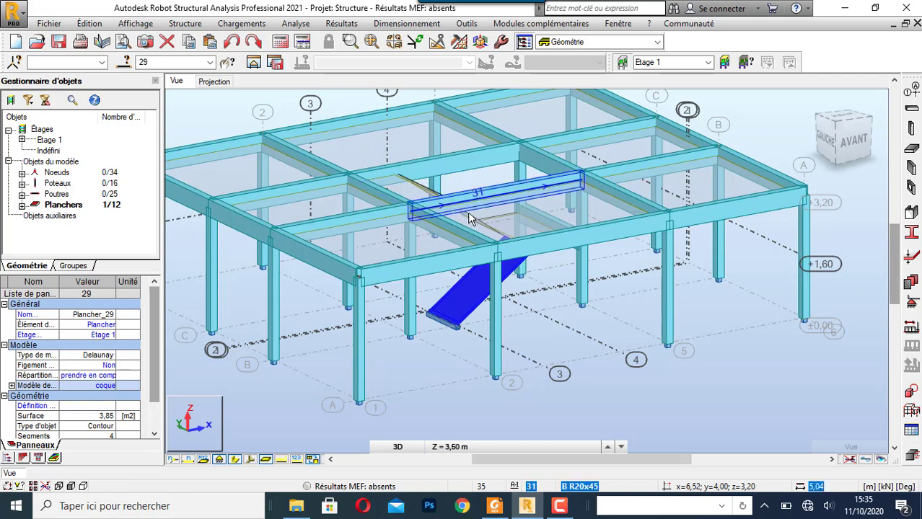
left_click(473, 221, "ctrl")
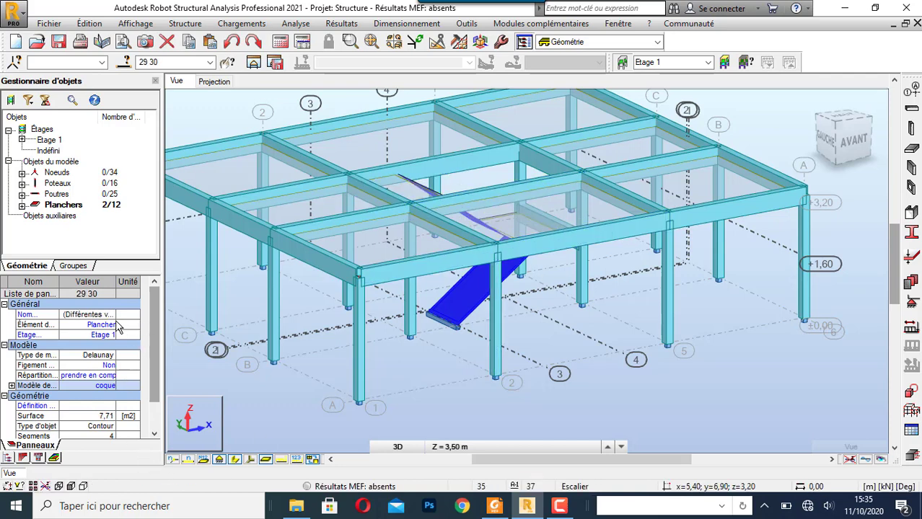
scroll(156, 348, "down", 2)
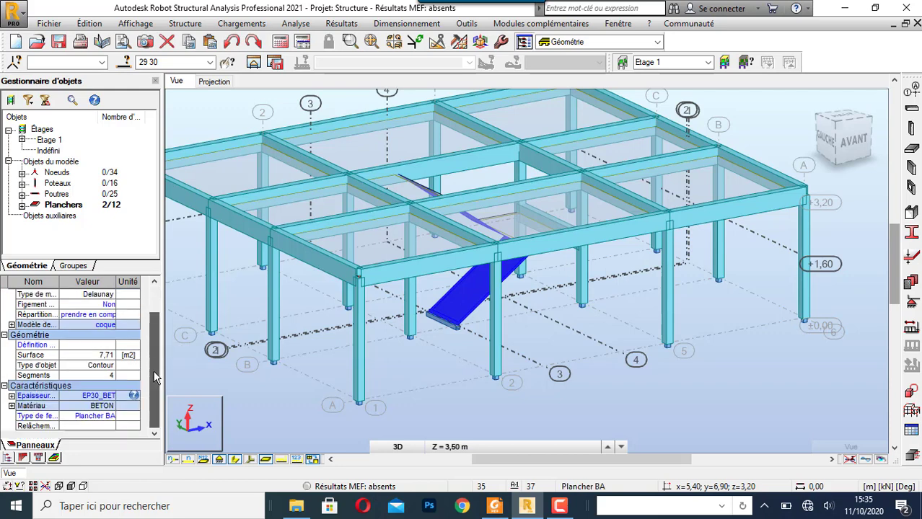
left_click(112, 326)
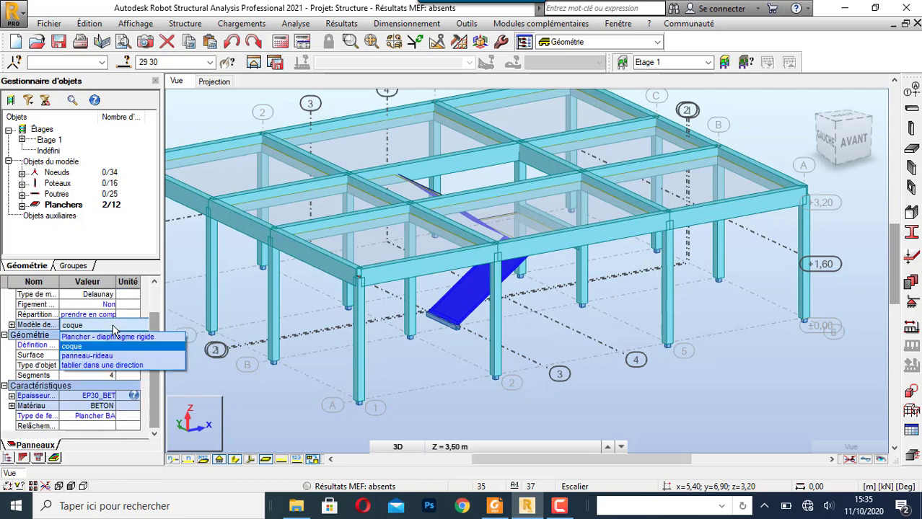
left_click(112, 365)
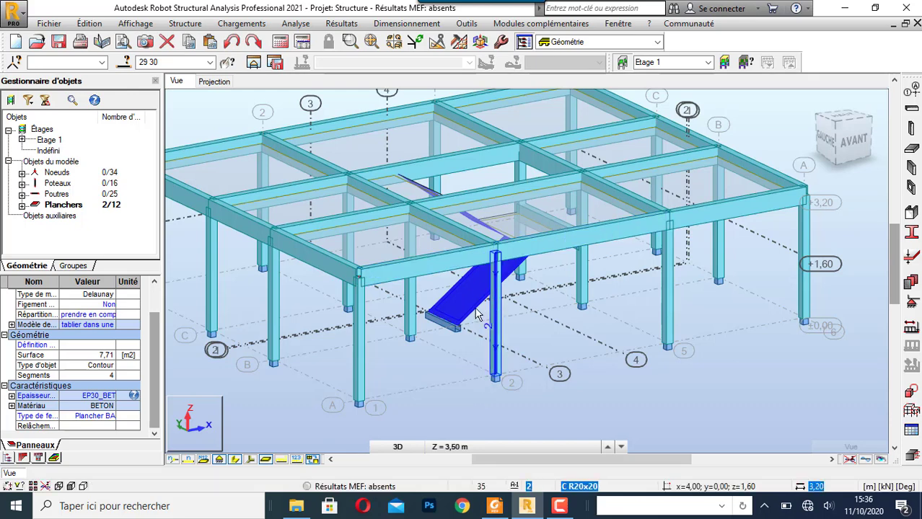
left_click(559, 341)
- Examine the staircase, its landing beam and the whole storey in 3D from several angles
scroll(469, 364, "down", 3)
scroll(496, 321, "up", 4)
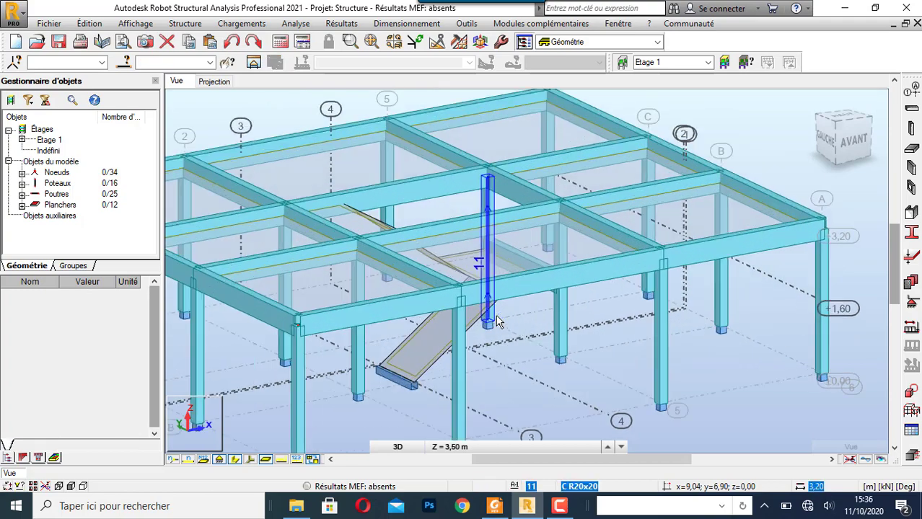
scroll(496, 321, "up", 2)
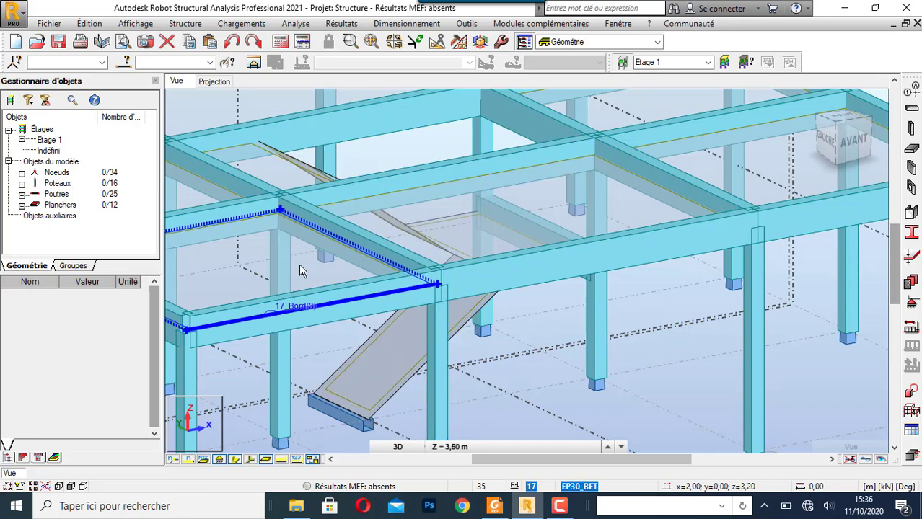
scroll(413, 361, "down", 3)
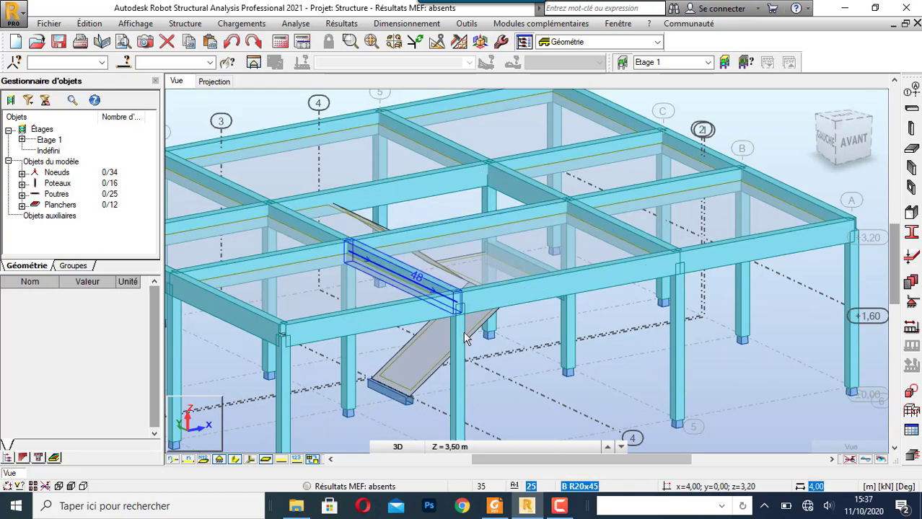
scroll(404, 346, "down", 2)
scroll(408, 398, "down", 2)
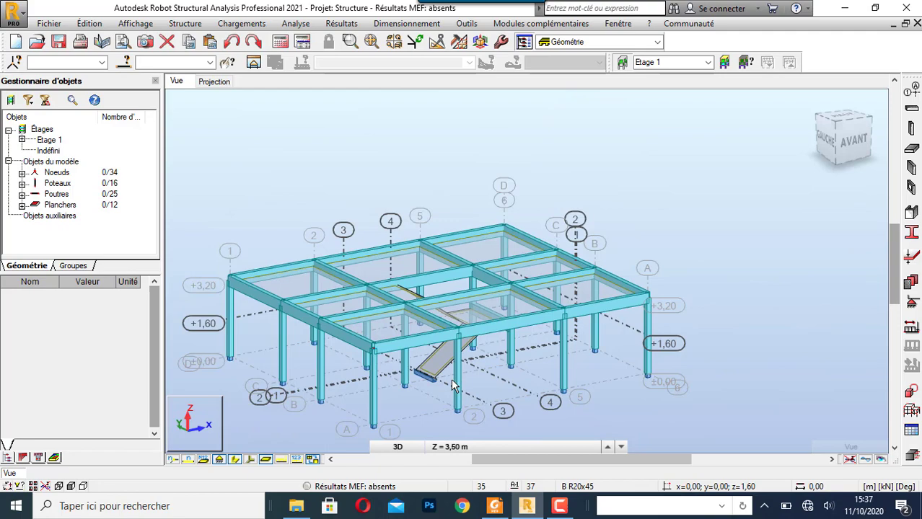
right_click(314, 195)
left_click(315, 246)
mouse_move(270, 243)
left_mouse_down()
mouse_move(443, 237)
mouse_move(418, 247)
mouse_move(323, 245)
mouse_move(283, 229)
left_mouse_up()
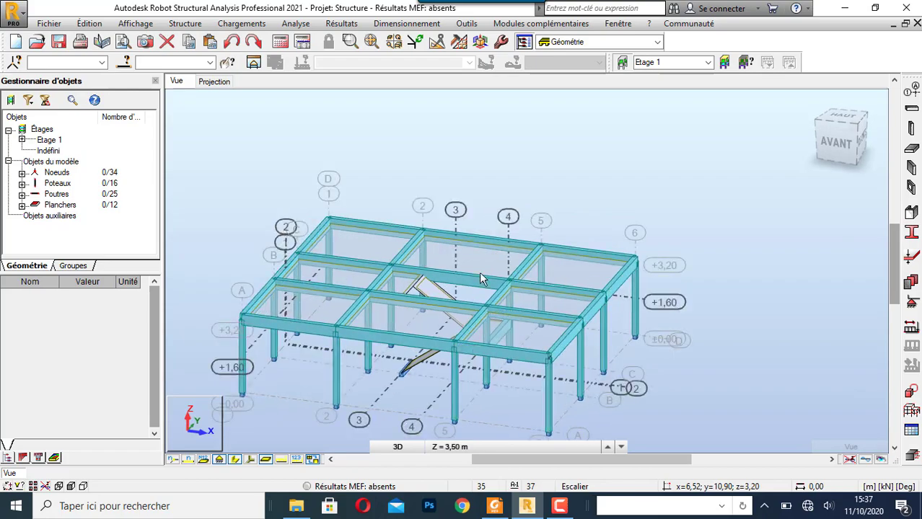
mouse_move(455, 166)
left_mouse_down()
mouse_move(412, 186)
mouse_move(342, 191)
mouse_move(455, 197)
mouse_move(469, 186)
mouse_move(444, 183)
left_mouse_up()
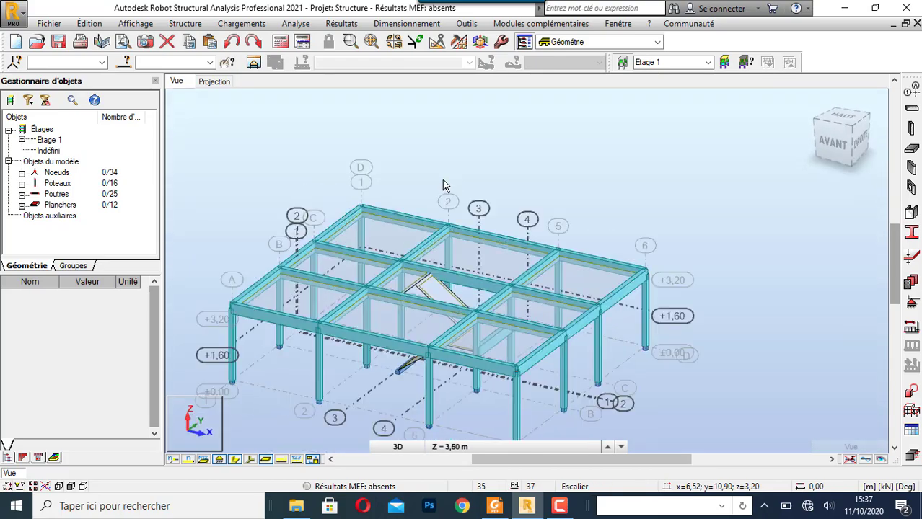
scroll(415, 355, "up", 3)
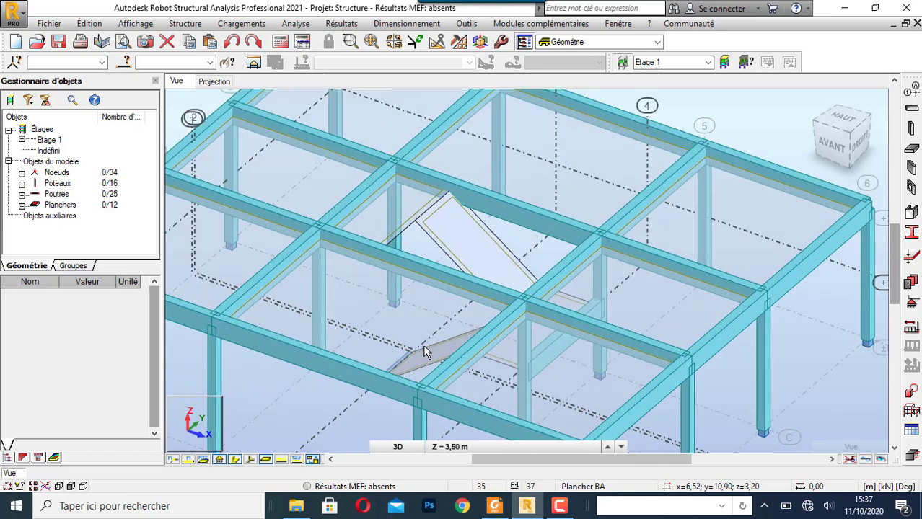
scroll(422, 354, "down", 2)
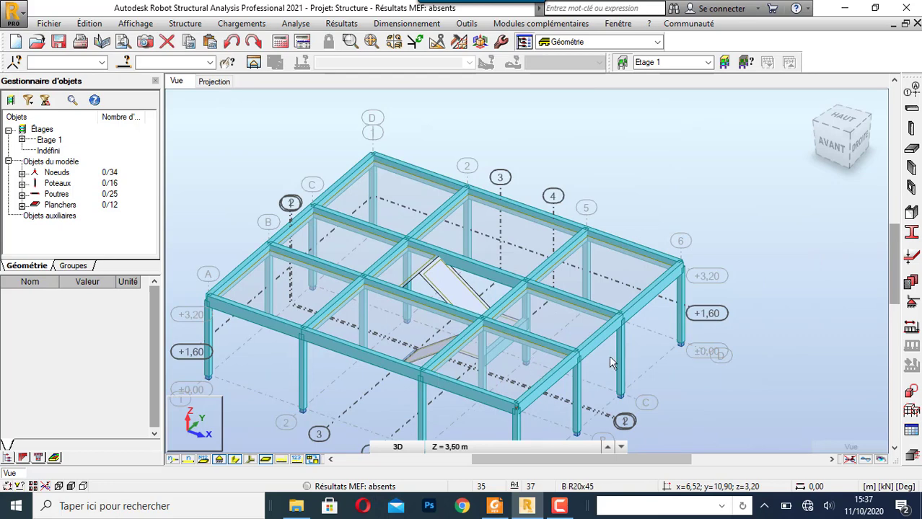
scroll(610, 357, "down", 2)
scroll(487, 406, "up", 1)
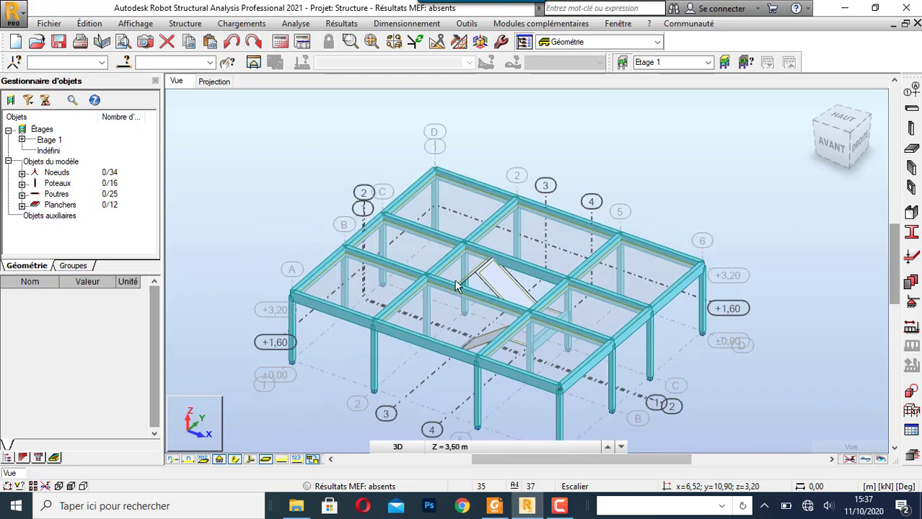
- Create load case 1 named poids propre, with nature permanente and sub-nature poids propre
left_click(911, 329)
left_click_drag(585, 156, 530, 159)
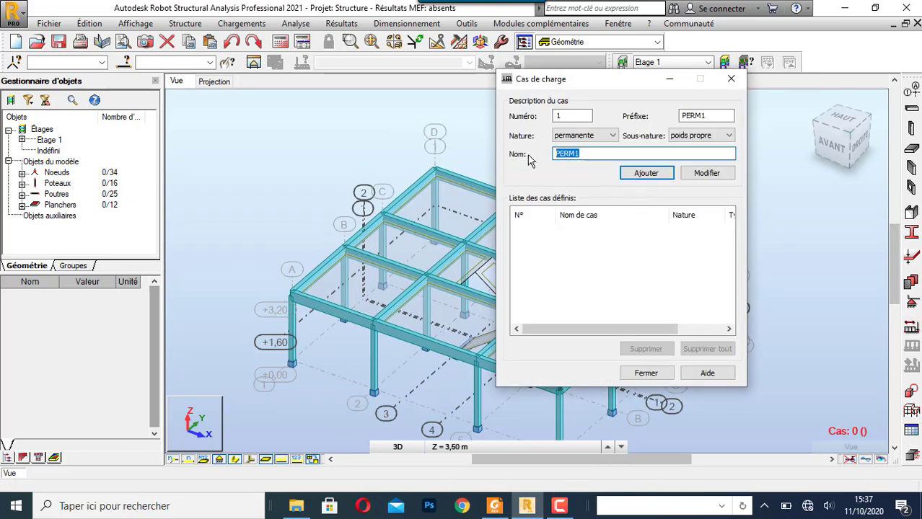
type("poids propre")
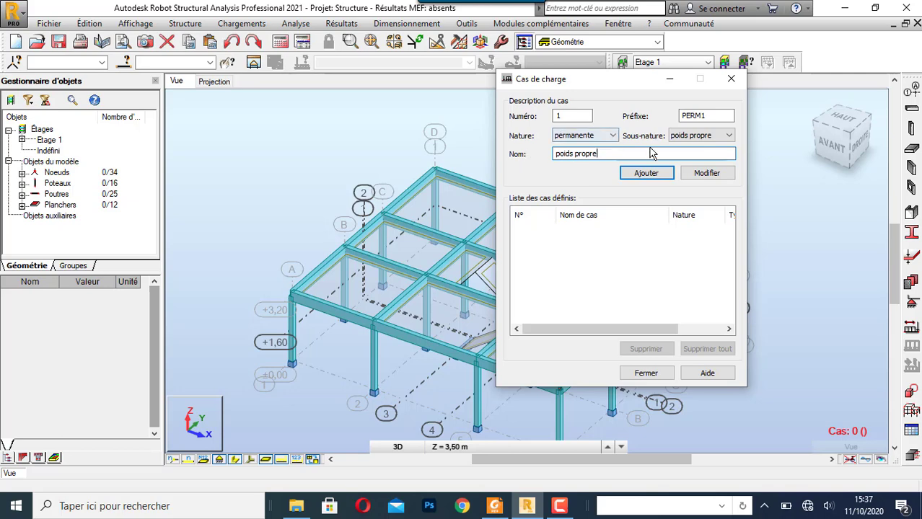
left_click(656, 177)
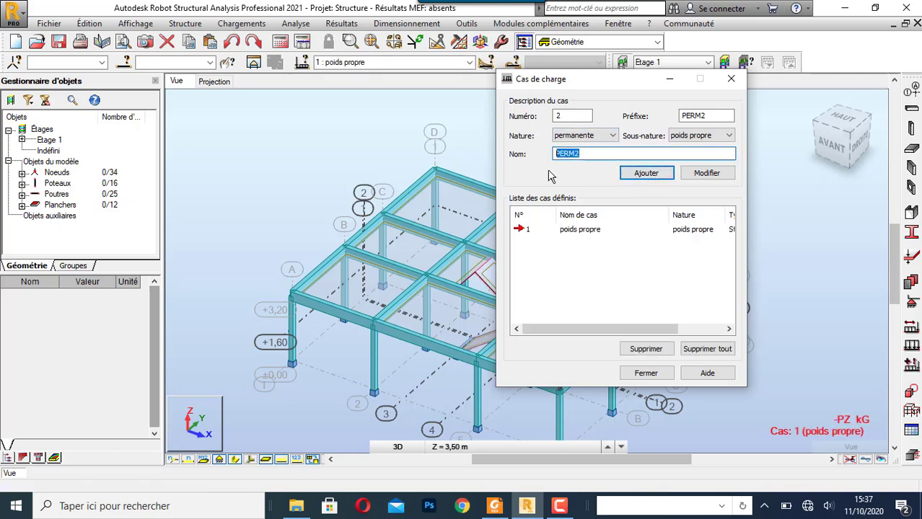
- Add load case 2 named poids des marches, with nature permanente and sub-nature poids propre
type("poid")
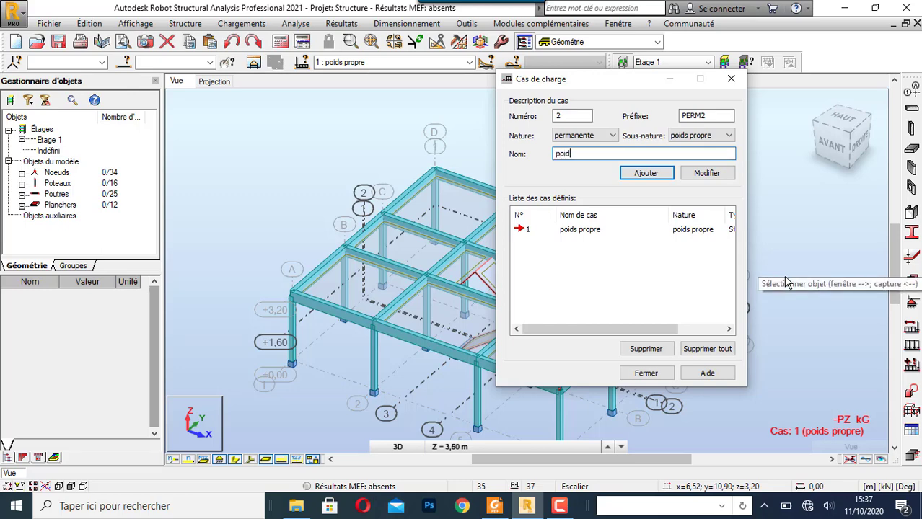
type("s des marches")
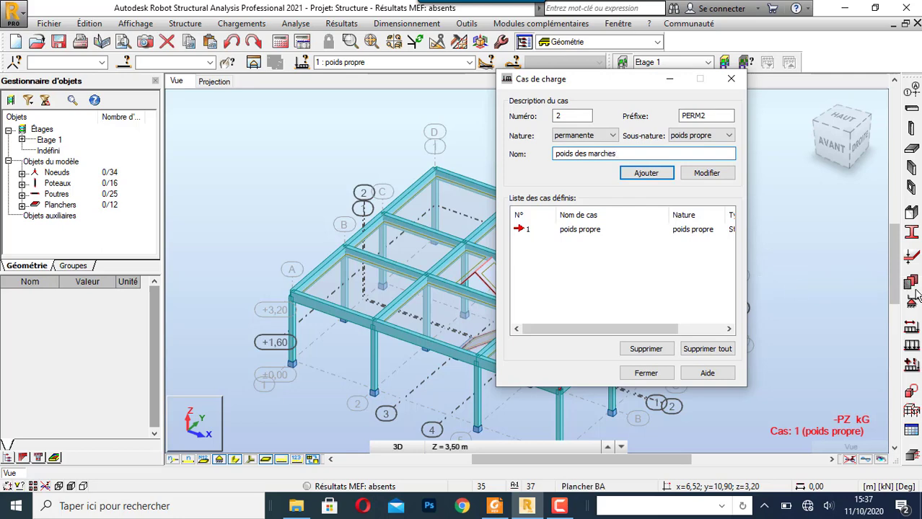
left_click(653, 177)
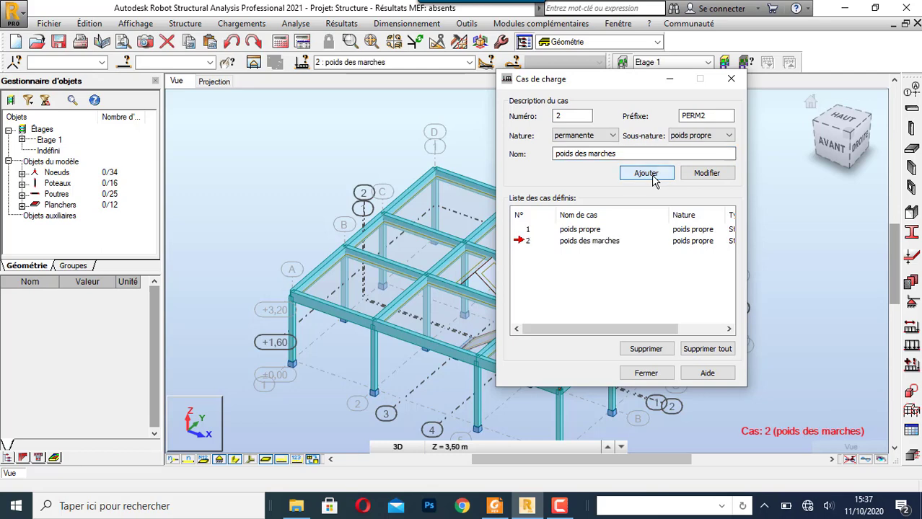
- Add load case 3 named ch escalier with nature d'exploitation, and close the load case definition
left_click(608, 137)
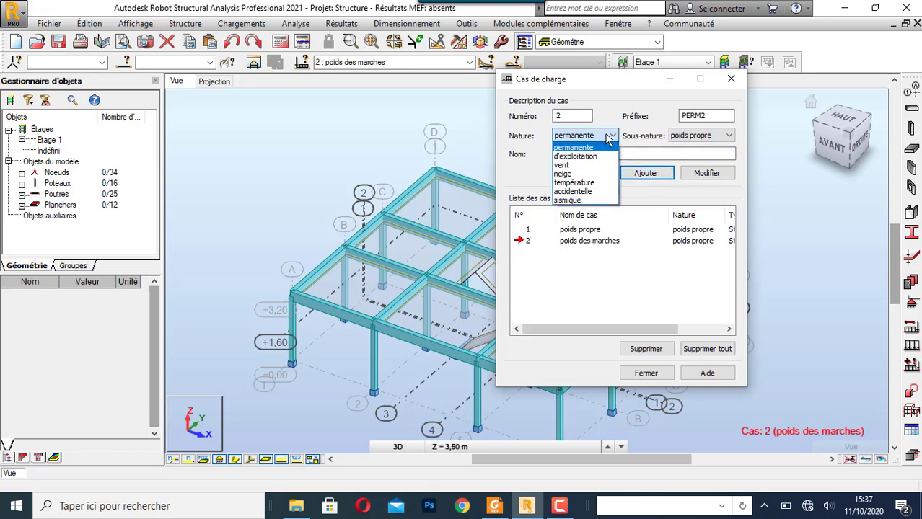
left_click(608, 137)
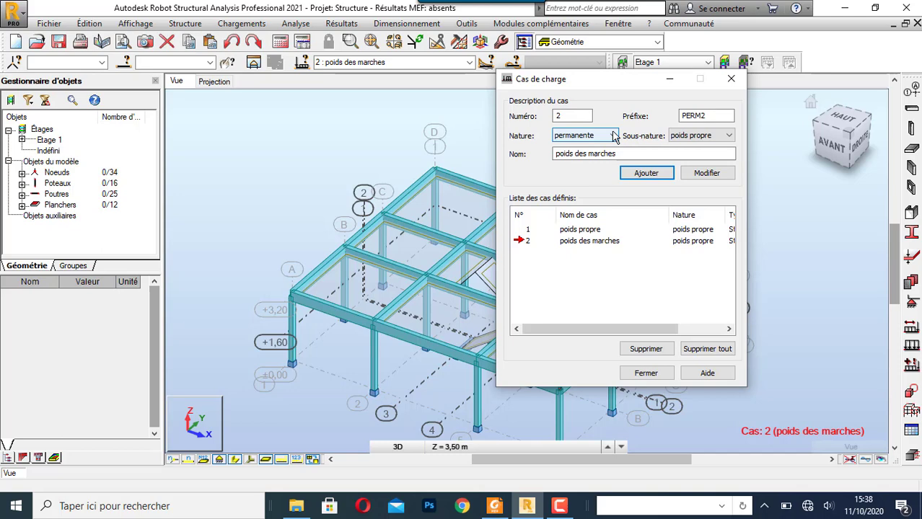
left_click(614, 135)
left_click(600, 154)
left_click_drag(617, 154, 536, 157)
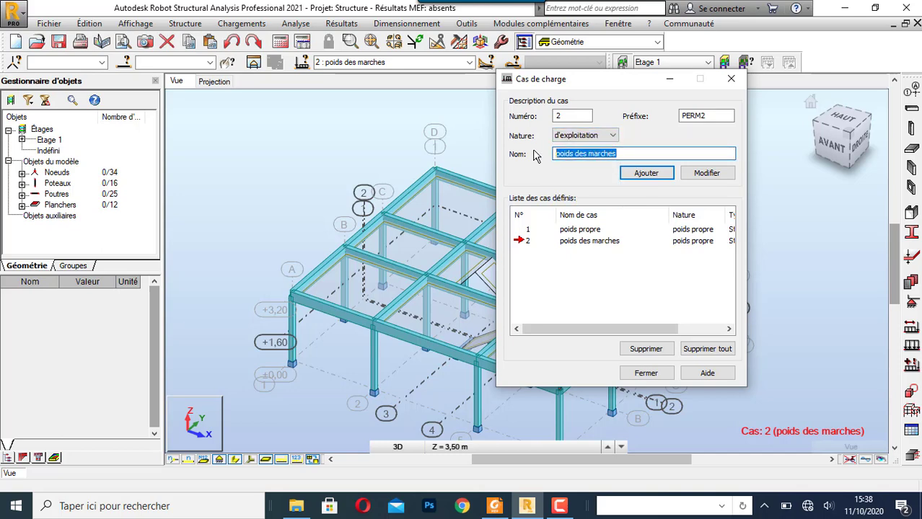
type("ch")
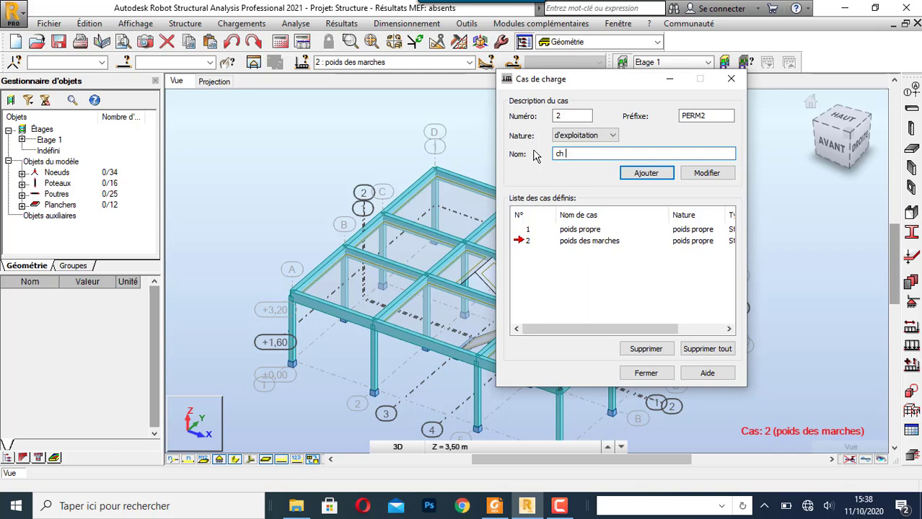
type(" escalier")
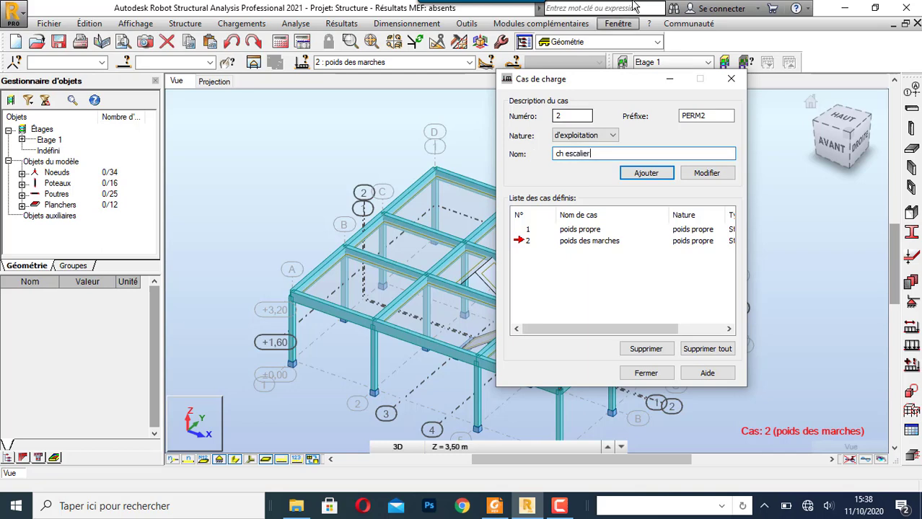
left_click(648, 177)
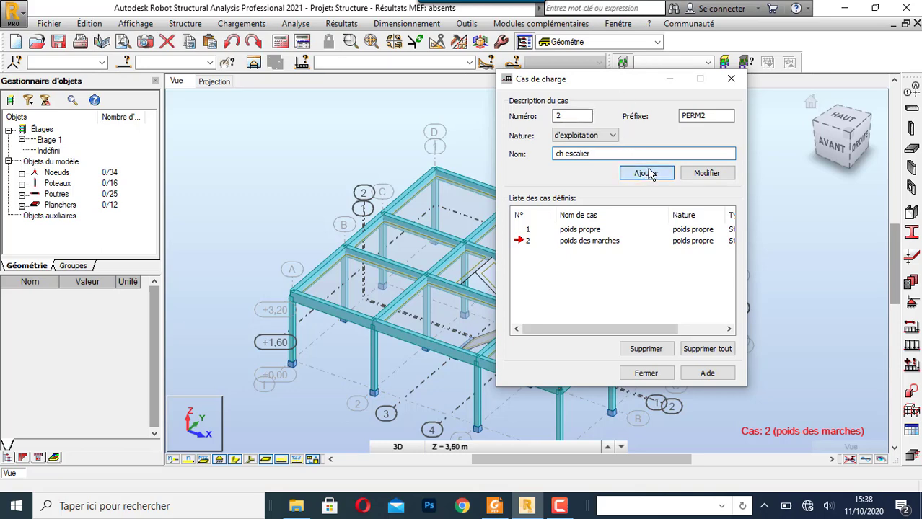
left_click(729, 81)
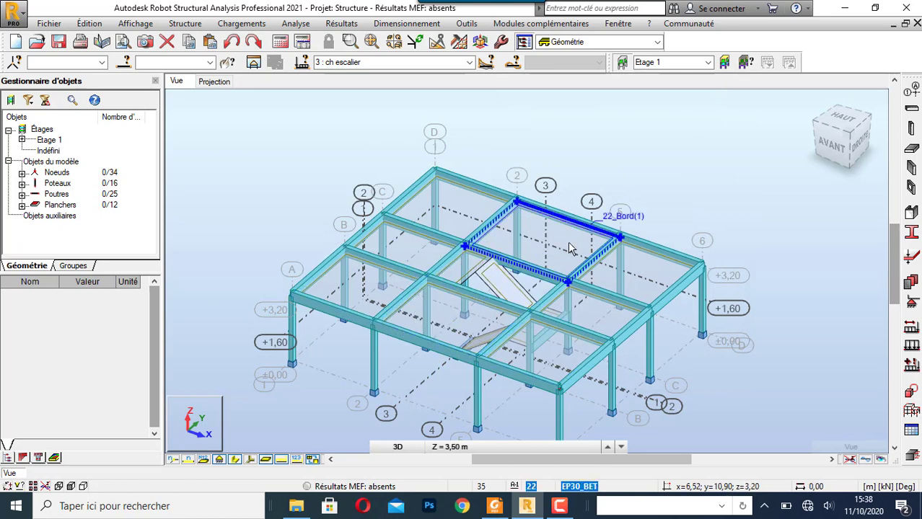
left_click(559, 505)
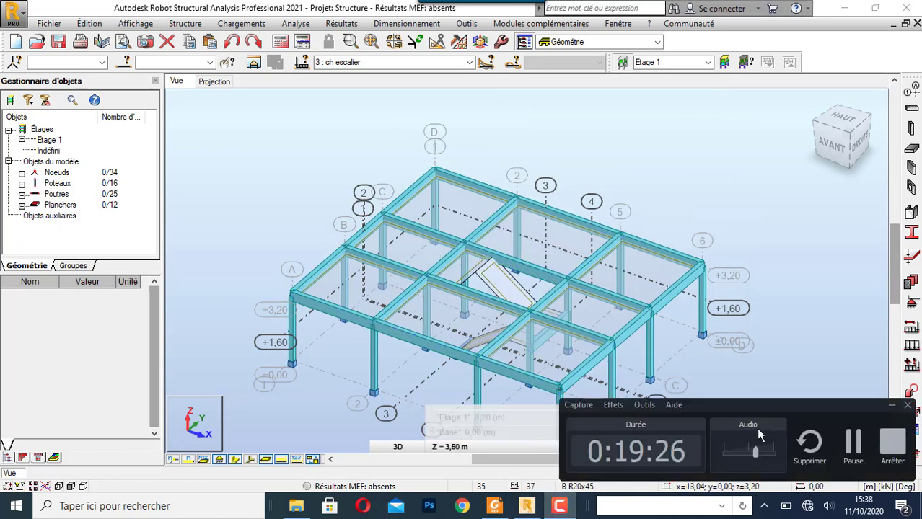
left_click(852, 444)
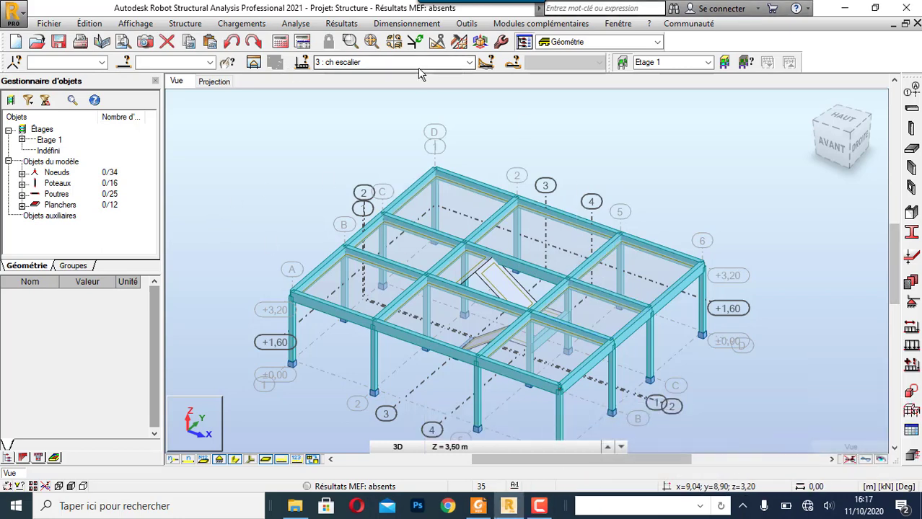
- Activate load case 1, poids propre, and inspect the weight and mass load types available for it
left_click(470, 63)
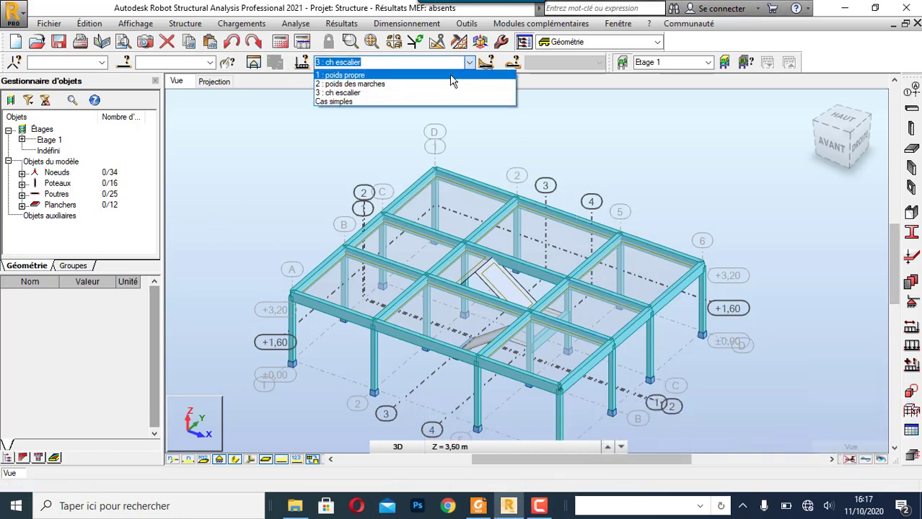
left_click(450, 76)
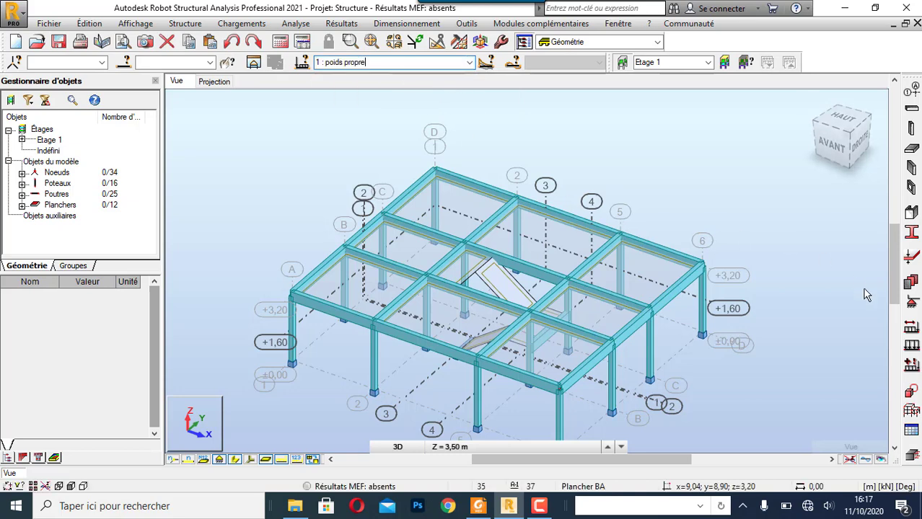
left_click(913, 347)
left_click(847, 139)
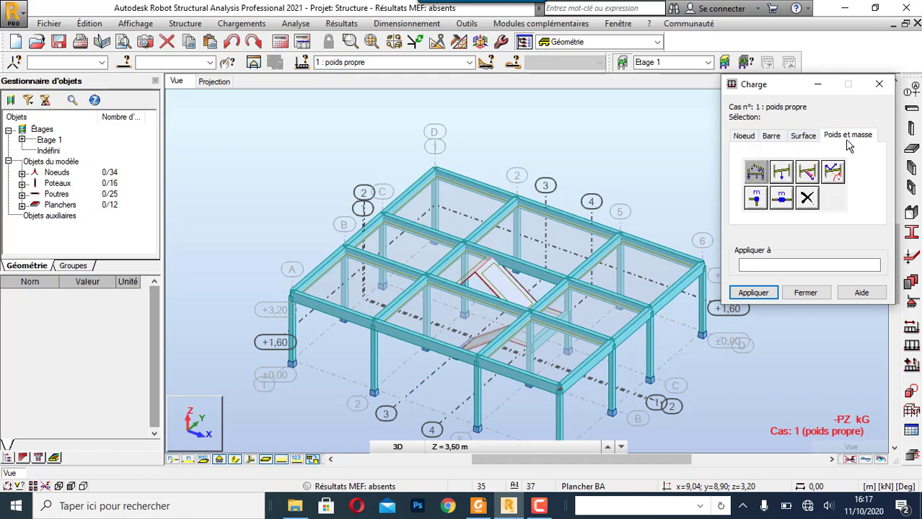
left_click(879, 84)
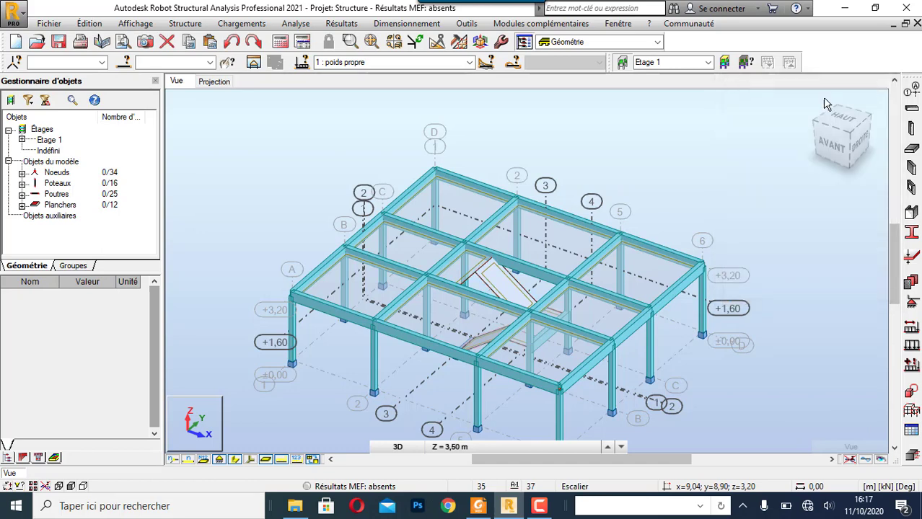
- Make load case 2, poids des marches, the active case
left_click(469, 62)
left_click(439, 83)
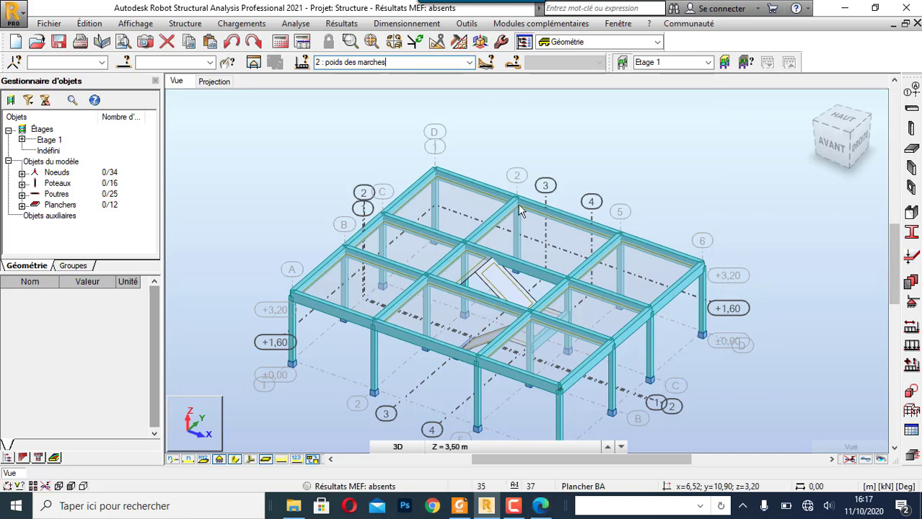
left_click(549, 508)
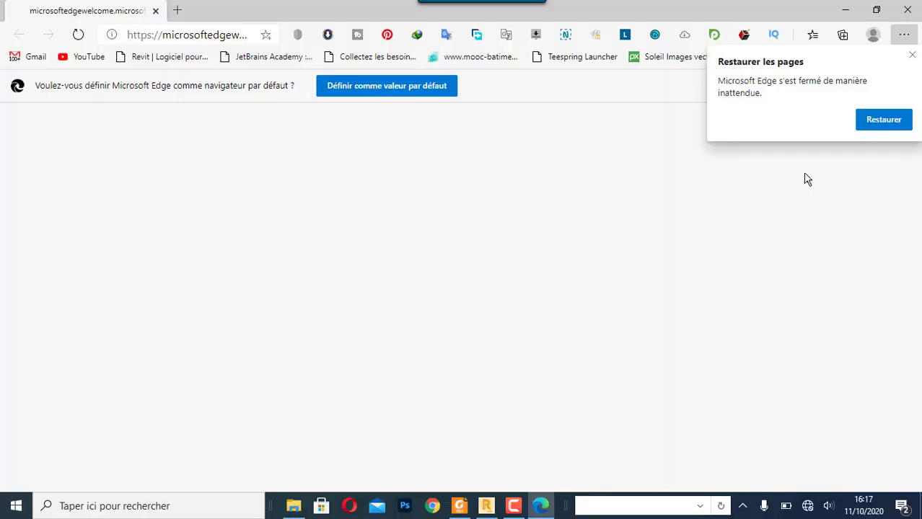
left_click(912, 55)
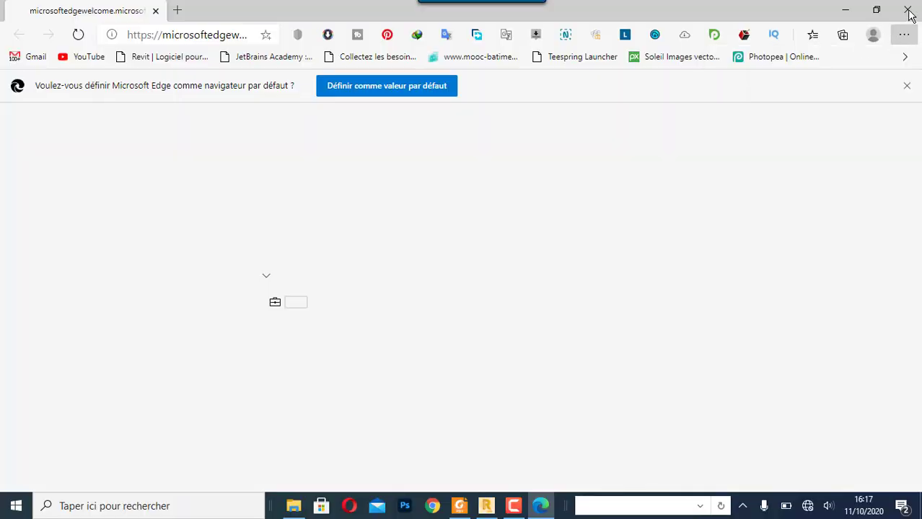
left_click(487, 507)
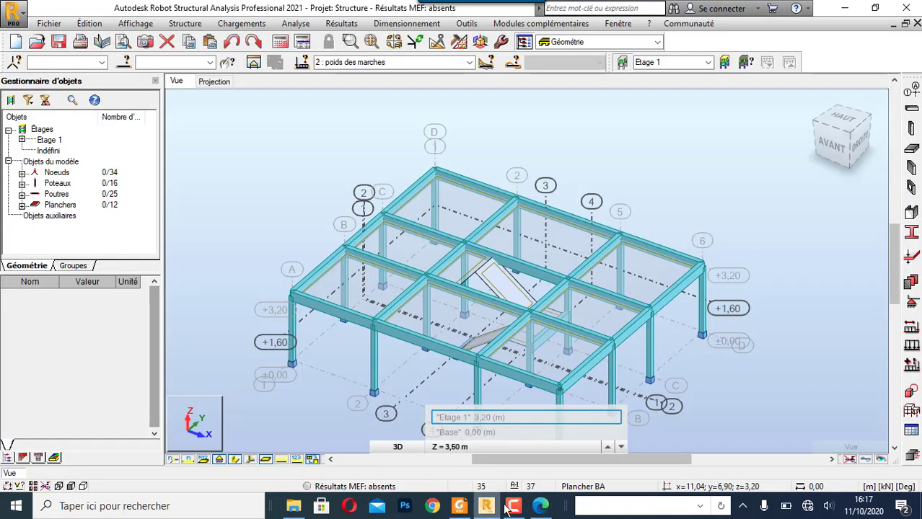
- Switch to the reference PDF in Foxit Reader and examine the staircase section, dimension figures and stair calculation table
left_click(466, 500)
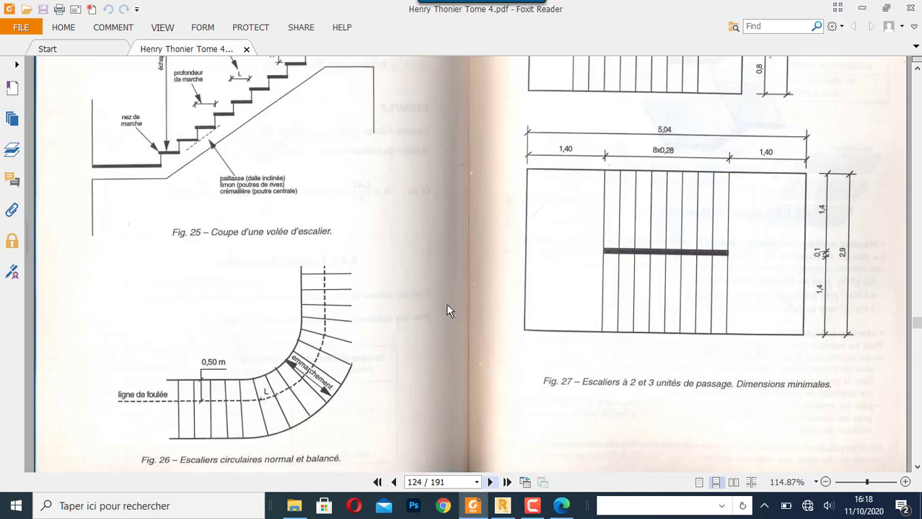
scroll(446, 303, "down", 4)
scroll(446, 302, "down", 5)
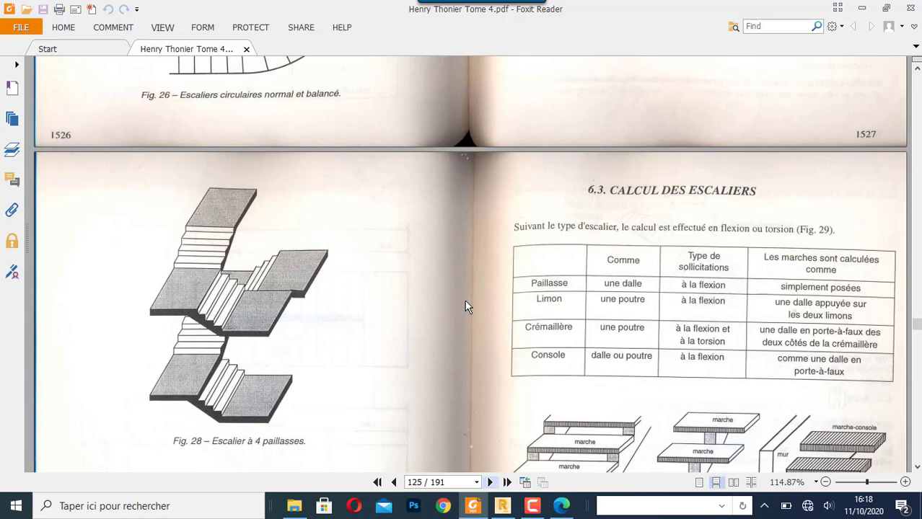
scroll(464, 300, "down", 4)
scroll(465, 299, "up", 10)
scroll(465, 306, "up", 1)
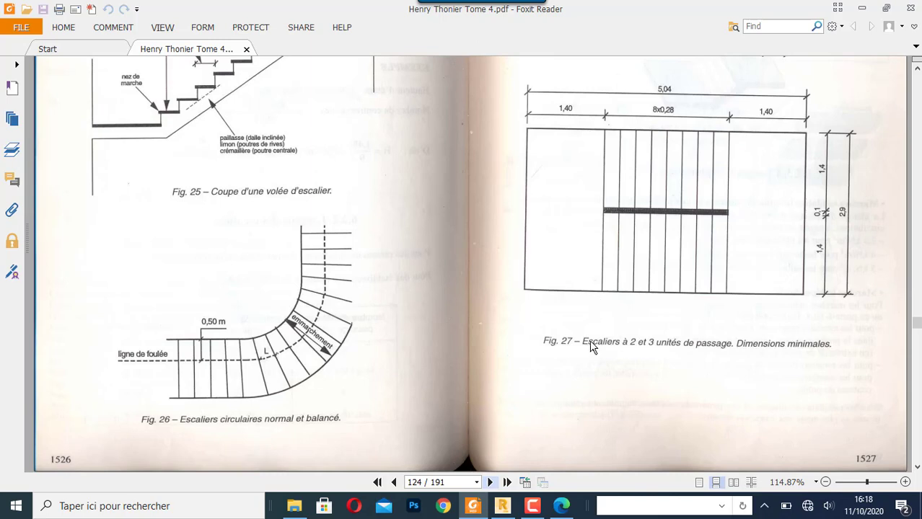
- Return to Robot Structural Analysis, start a uniform surface load for poids des marches and open the calculator for its Z value
left_click(503, 505)
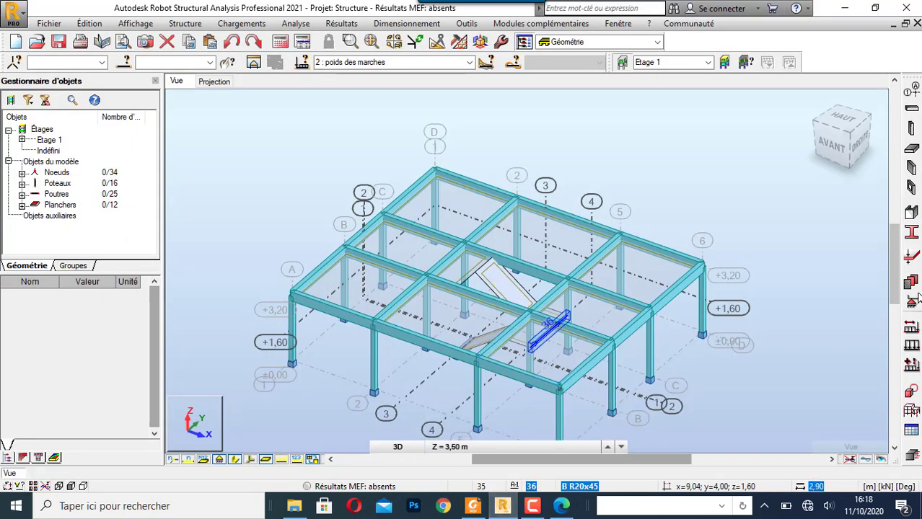
left_click(913, 346)
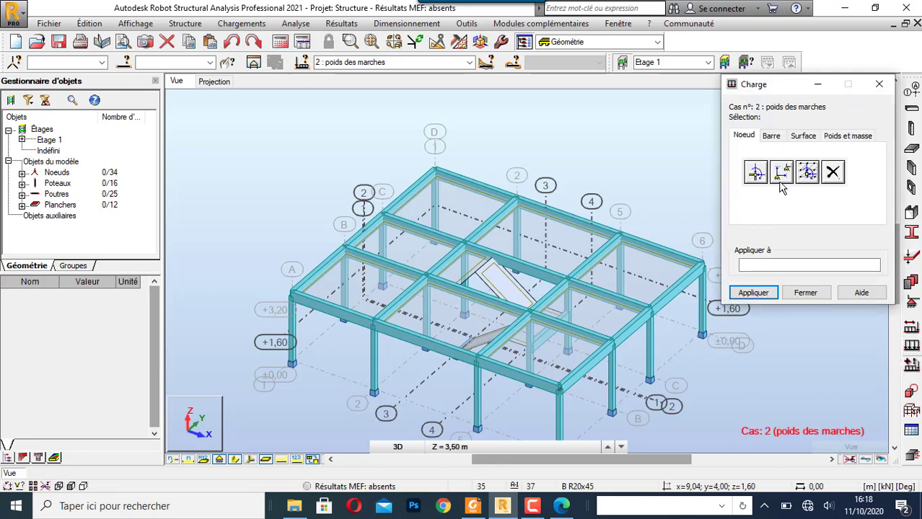
left_click(802, 137)
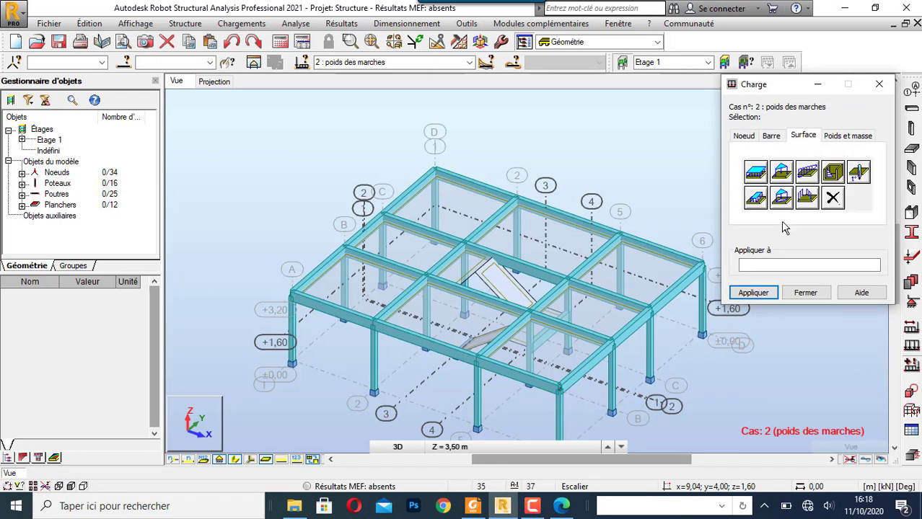
left_click(756, 175)
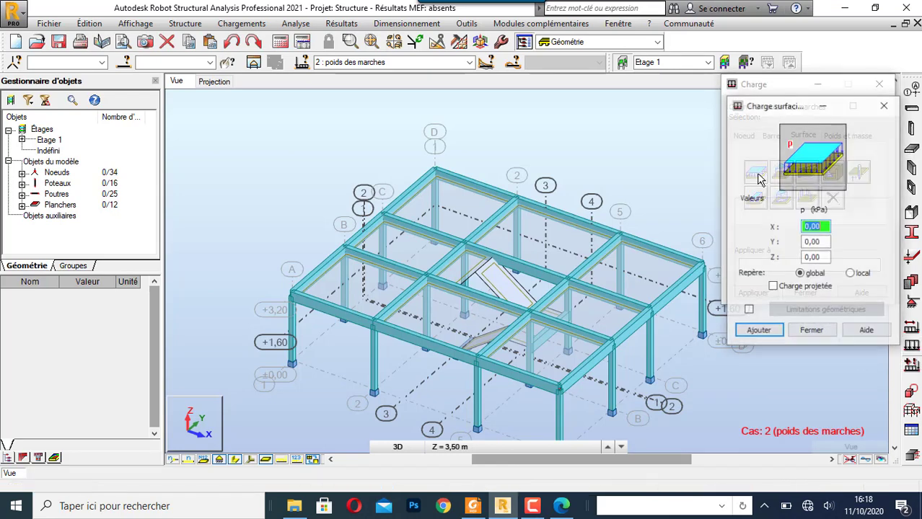
left_click(827, 260)
double_click(827, 260)
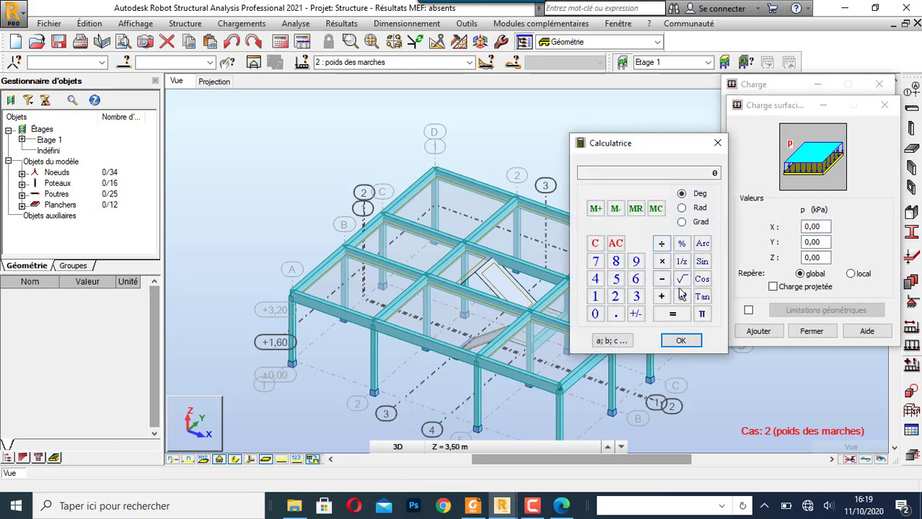
left_click(635, 279)
left_click(596, 280)
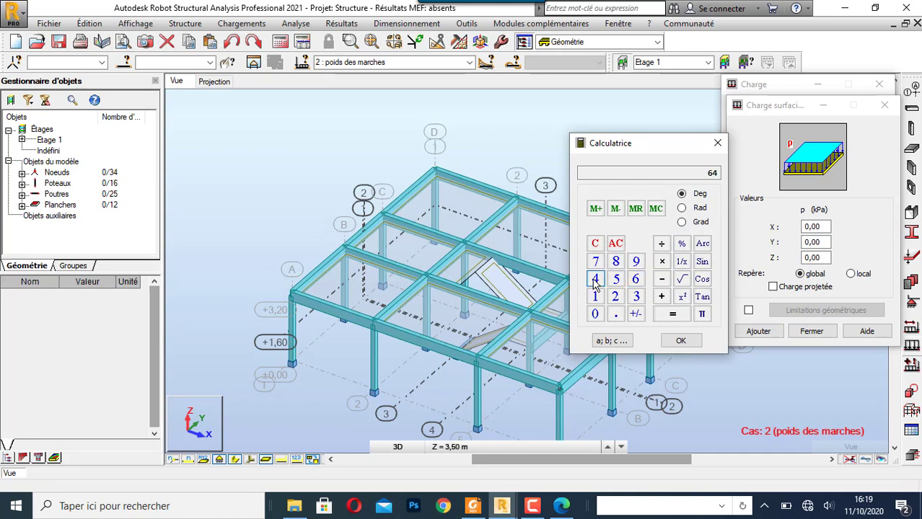
left_click(662, 245)
left_click(594, 243)
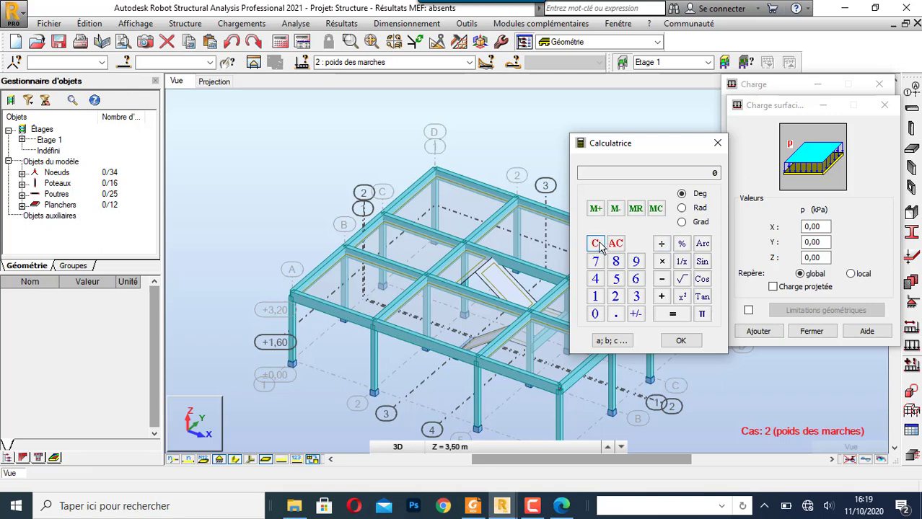
- Calculate 64 − 28 for the step height and enter a division of the result by 2
left_click(634, 282)
left_click(596, 279)
left_click(661, 279)
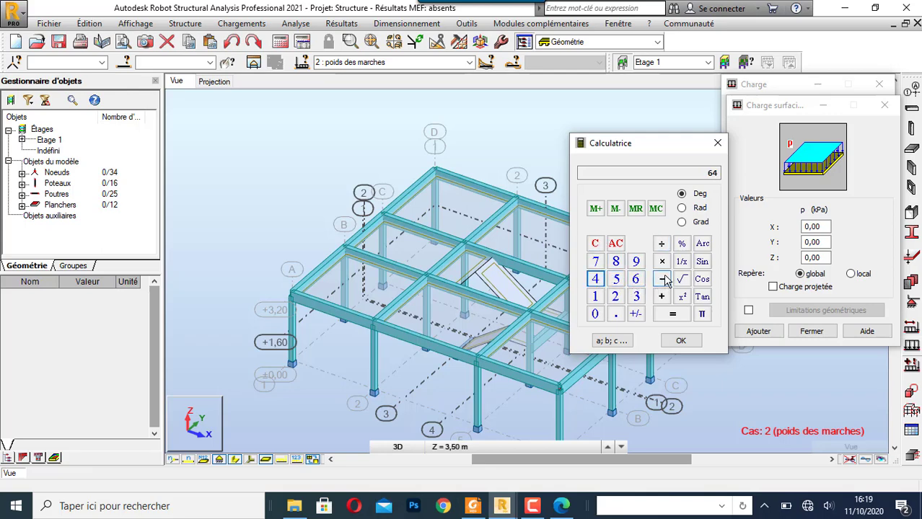
left_click(615, 296)
left_click(615, 261)
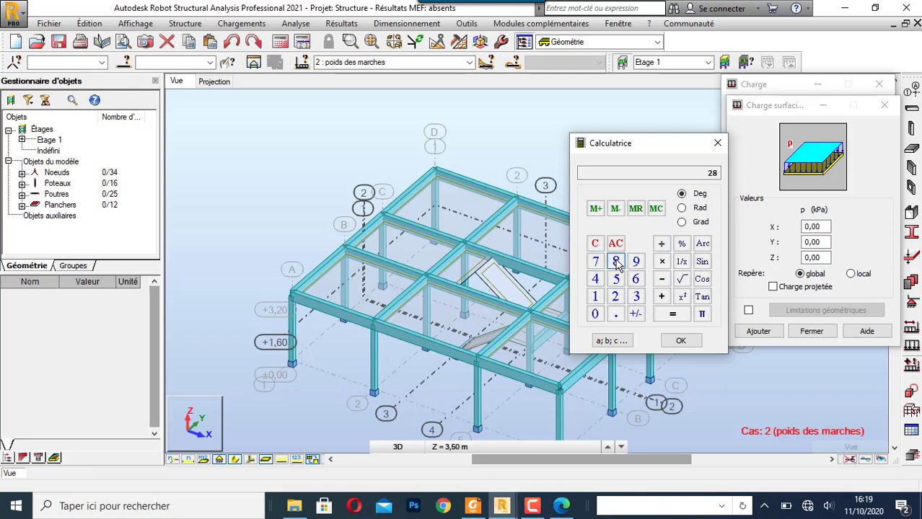
left_click(673, 314)
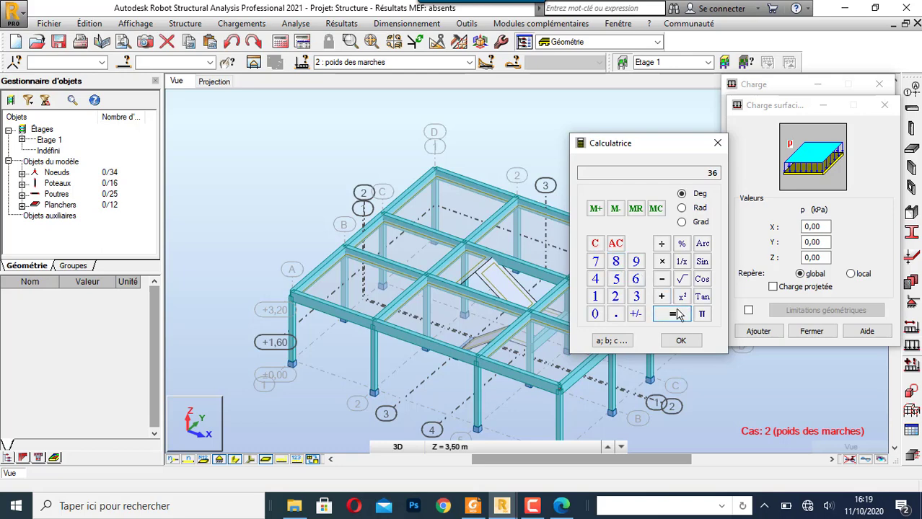
left_click(661, 243)
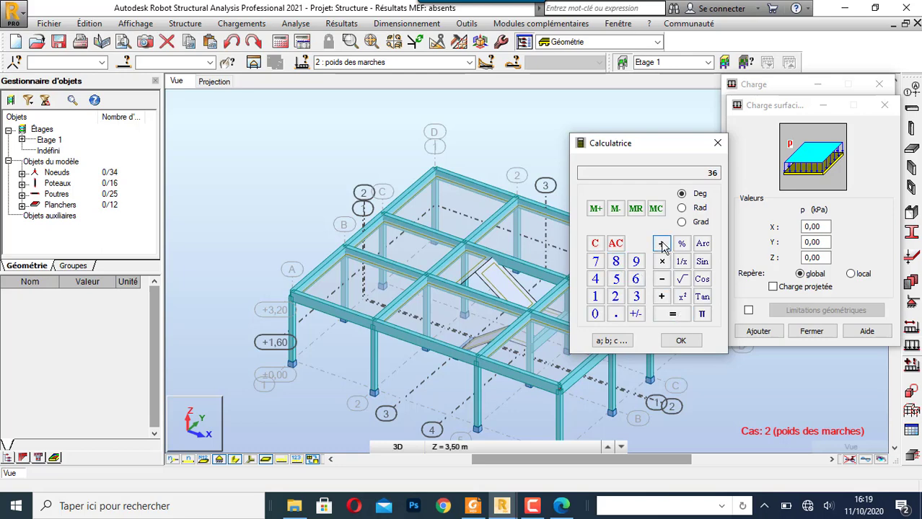
left_click(615, 297)
- Check Blondel's stair formula in the Foxit Reader PDF, return to Robot's calculator and complete the division by 2
left_click(473, 507)
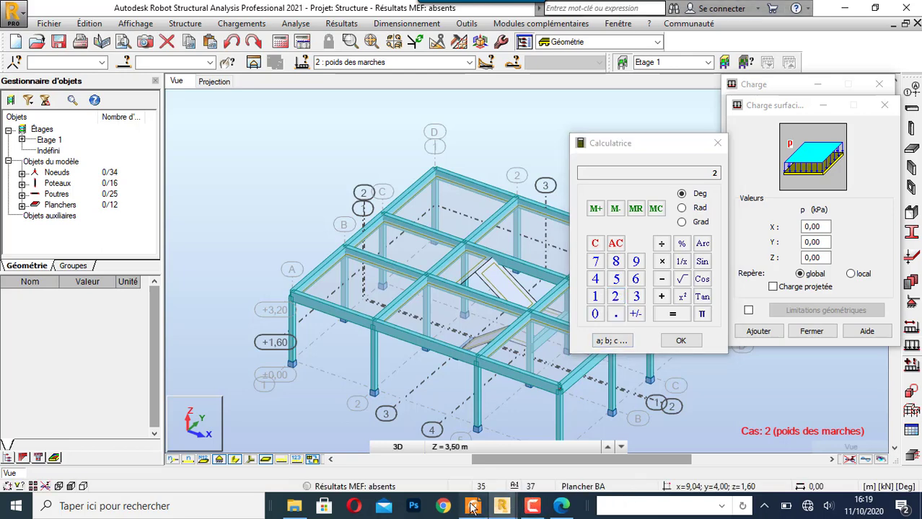
scroll(608, 264, "up", 10)
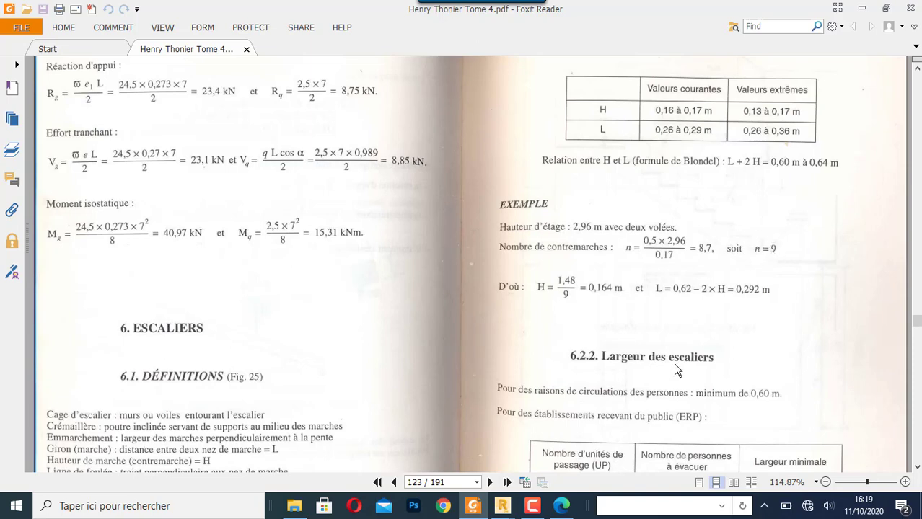
left_click(502, 506)
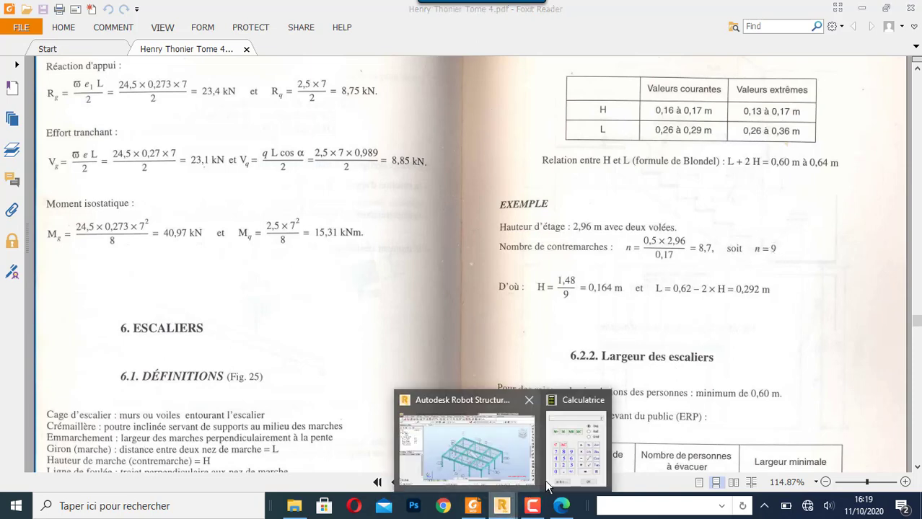
left_click(584, 470)
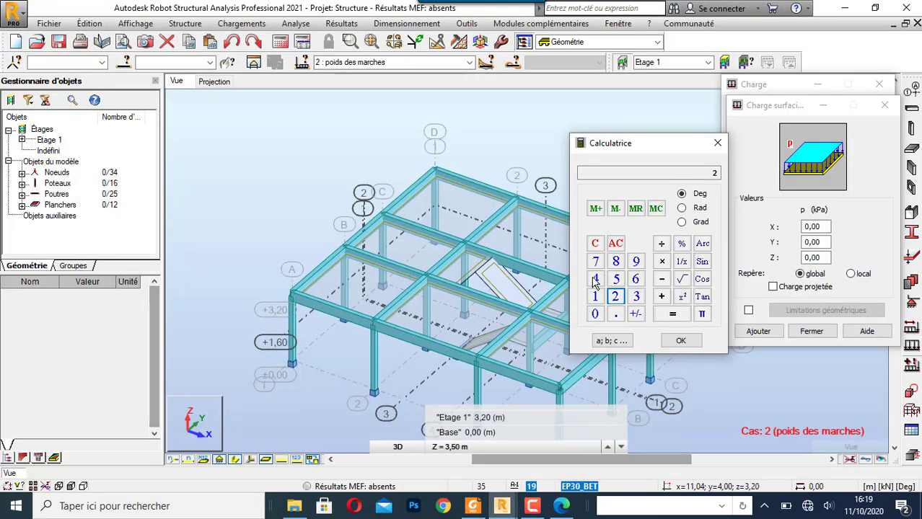
left_click(675, 318)
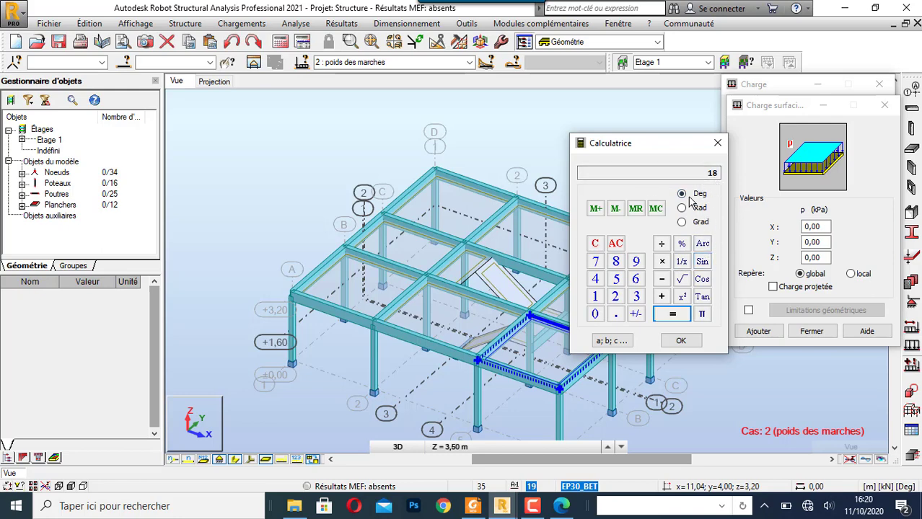
- Review the ramp and stair-dimensioning pages in the Foxit Reader PDF, then return to Robot's calculator
key("alt+Tab")
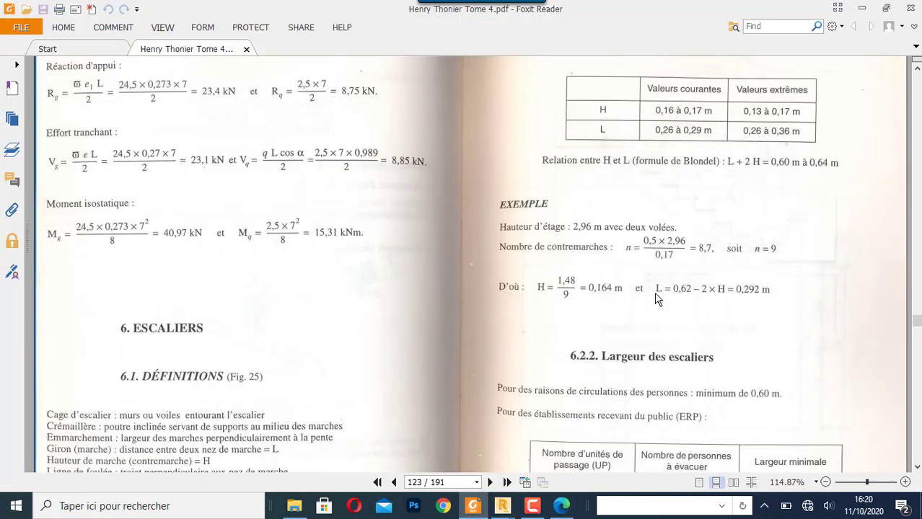
scroll(657, 300, "up", 10)
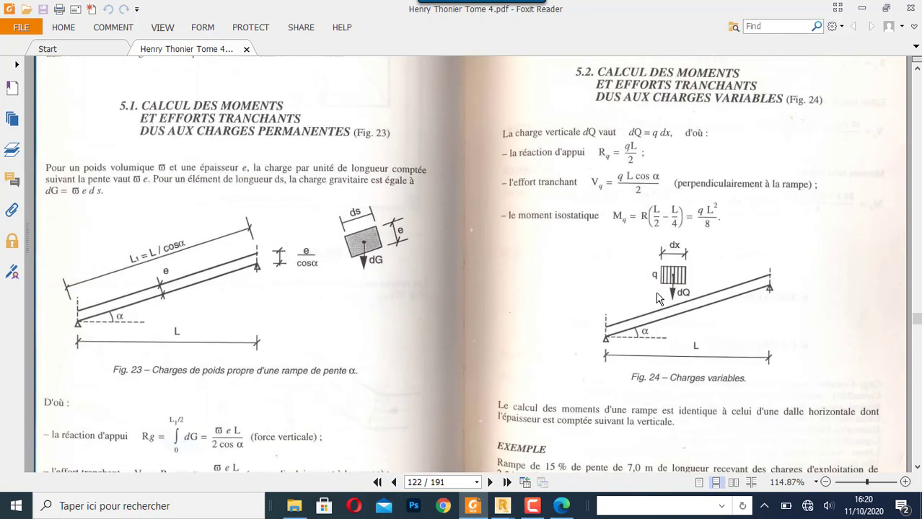
scroll(656, 300, "up", 10)
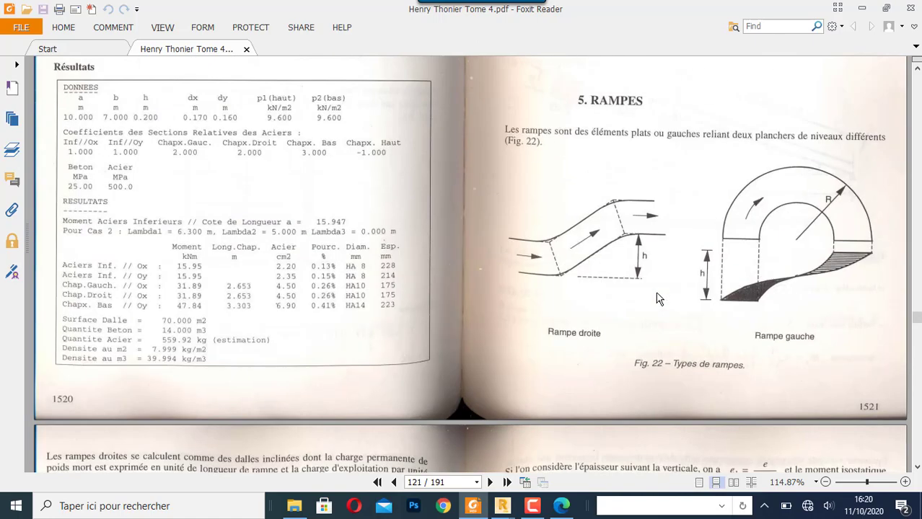
scroll(656, 299, "down", 15)
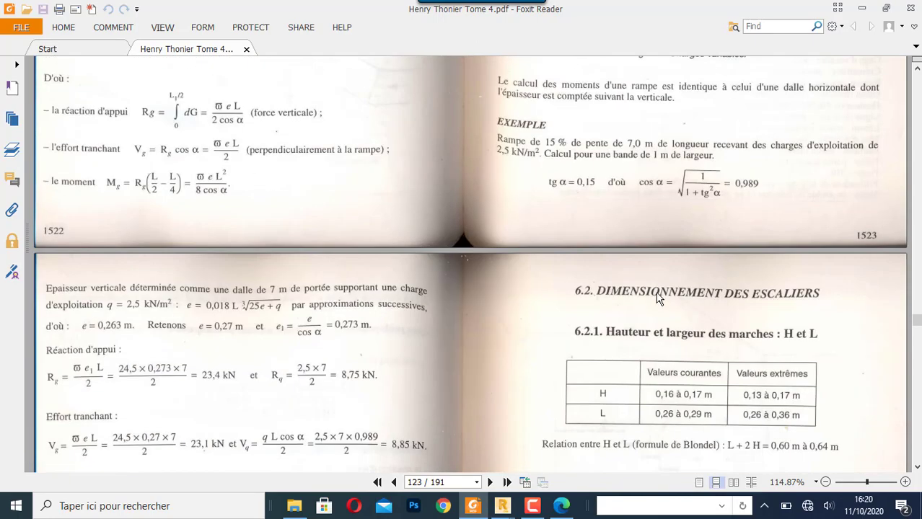
scroll(658, 299, "down", 3)
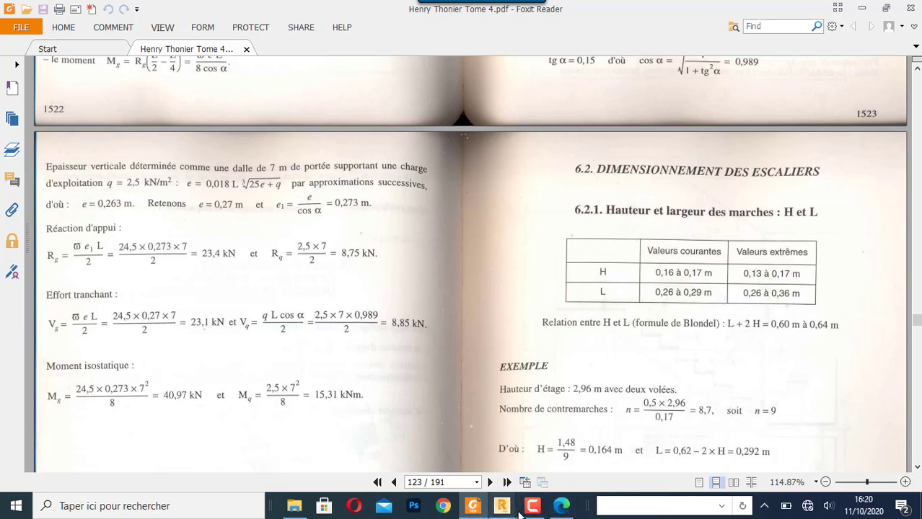
mouse_move(503, 509)
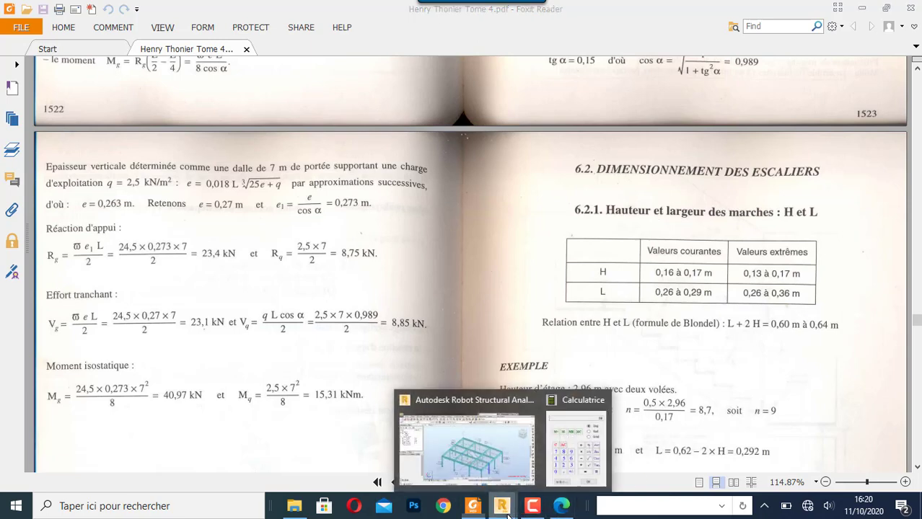
left_click(574, 439)
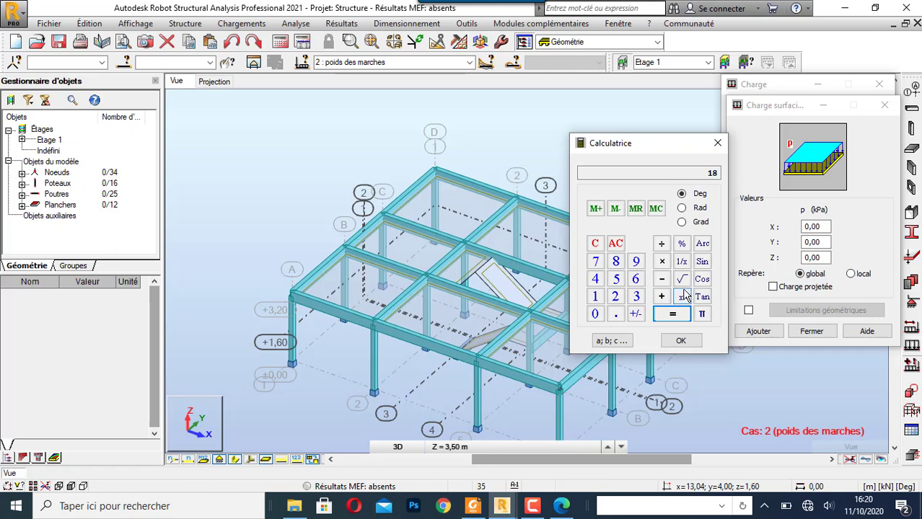
- Calculate the step height with a Blondel value of 63 as (63 − 28) ÷ 2
left_click(635, 280)
left_click(637, 298)
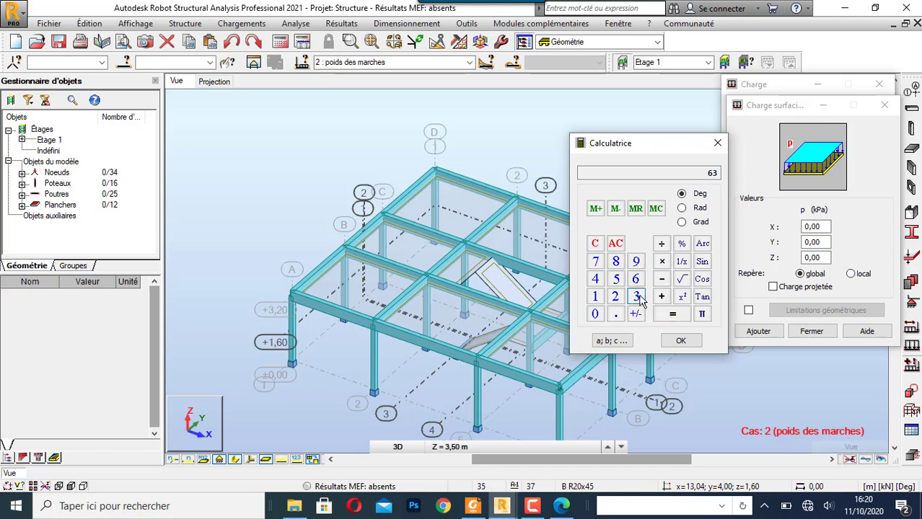
left_click(664, 282)
left_click(615, 297)
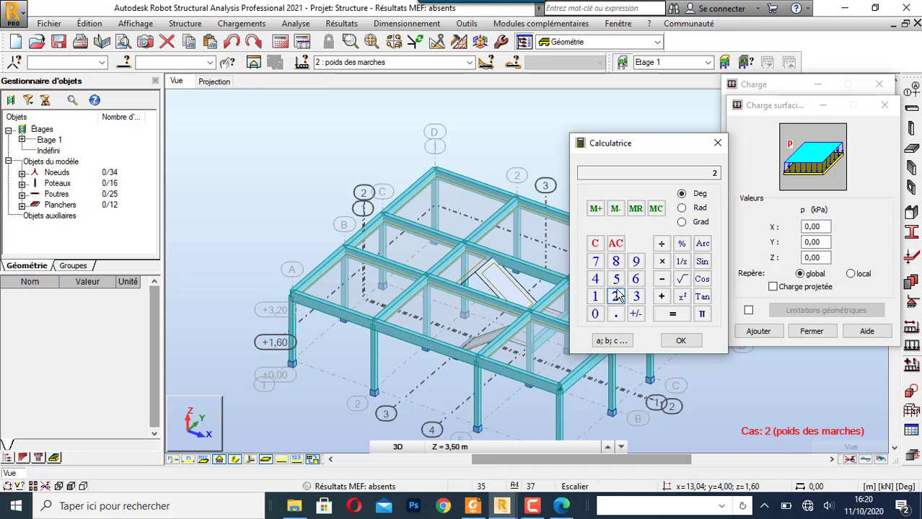
left_click(615, 261)
left_click(659, 314)
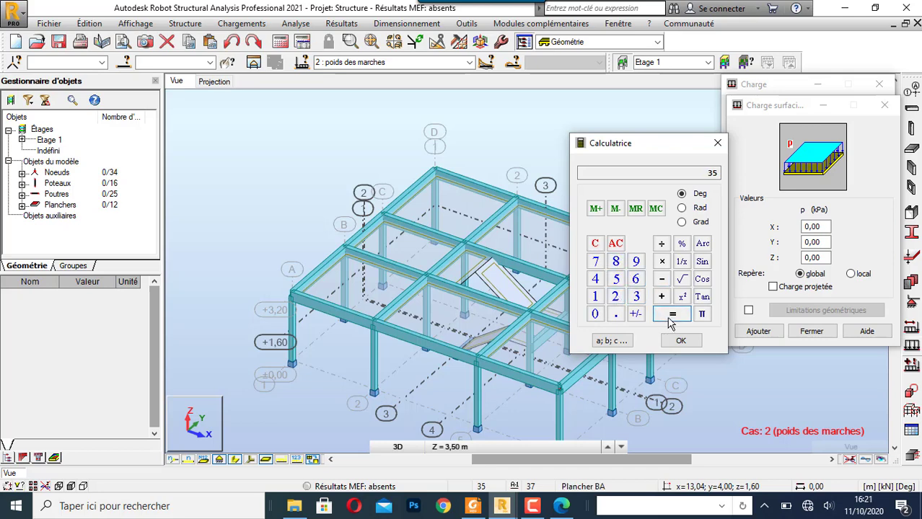
left_click(661, 244)
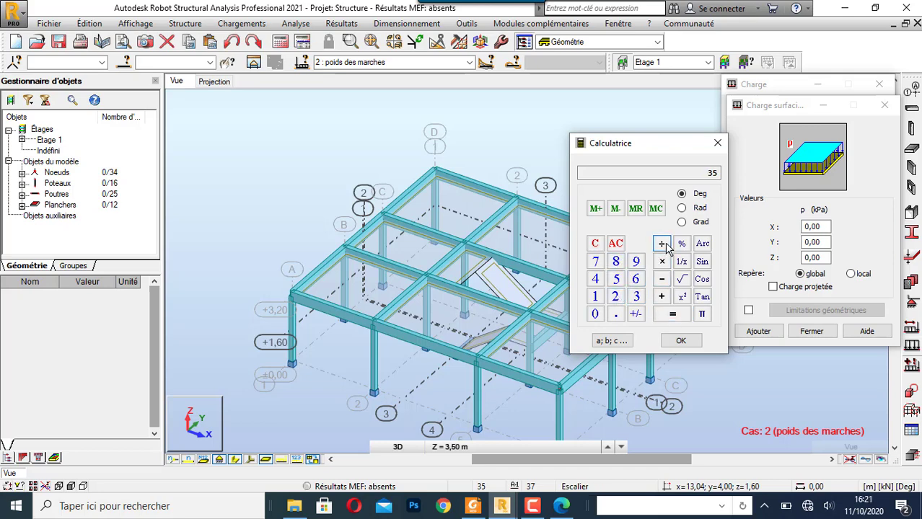
left_click(615, 297)
left_click(672, 317)
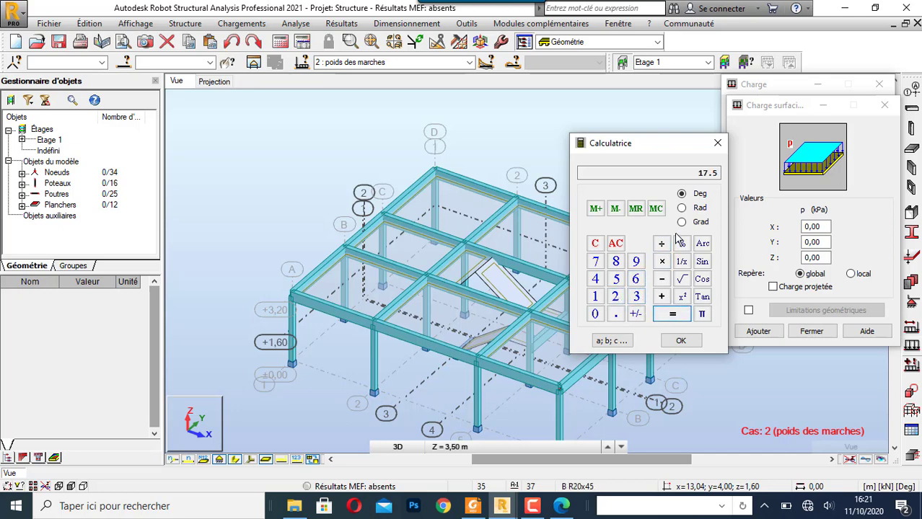
- Calculate the step height with a Blondel value of 62 as (62 − 28) ÷ 2
left_click(635, 281)
left_click(615, 298)
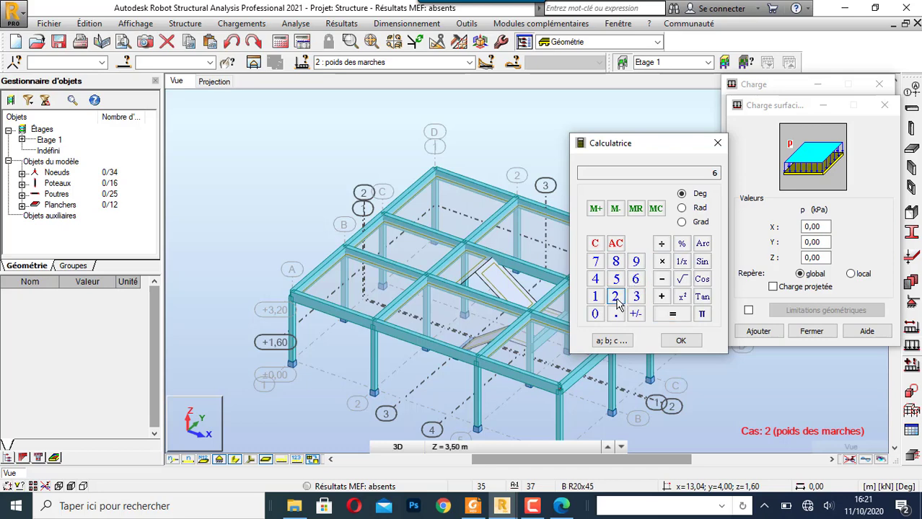
left_click(662, 279)
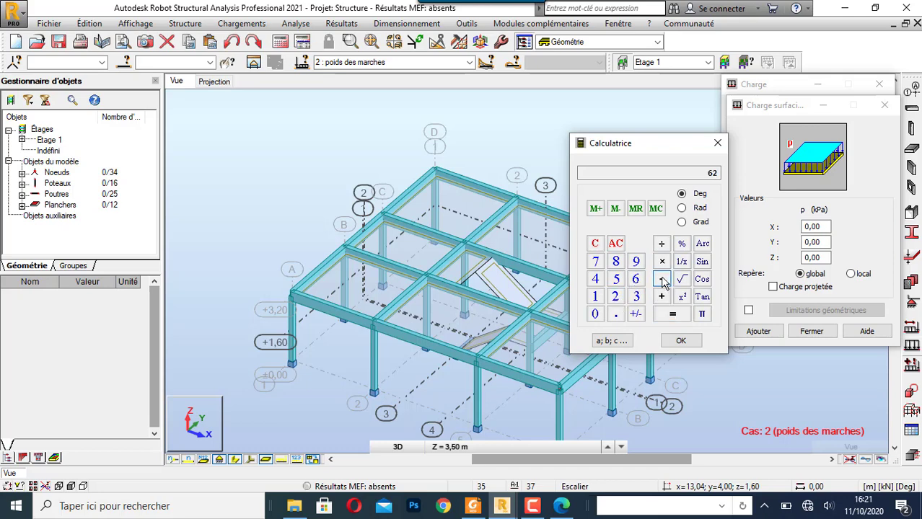
left_click(616, 298)
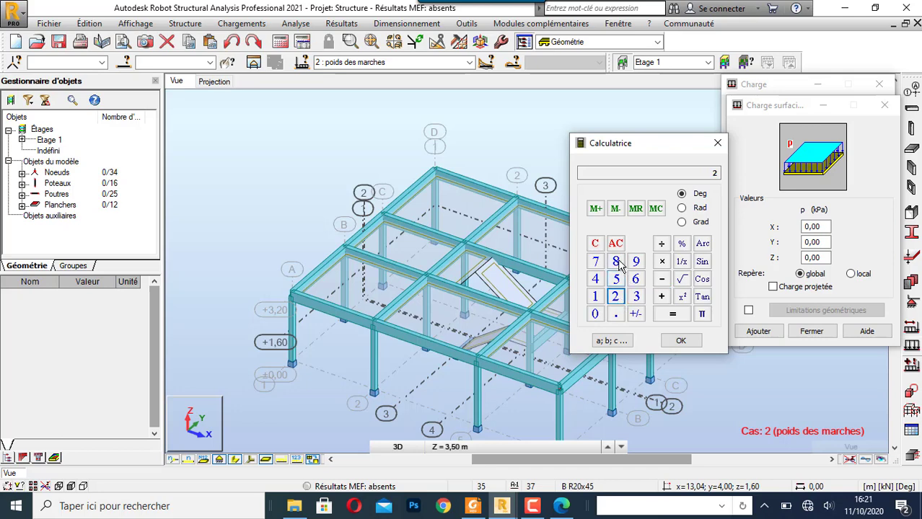
left_click(615, 262)
left_click(671, 315)
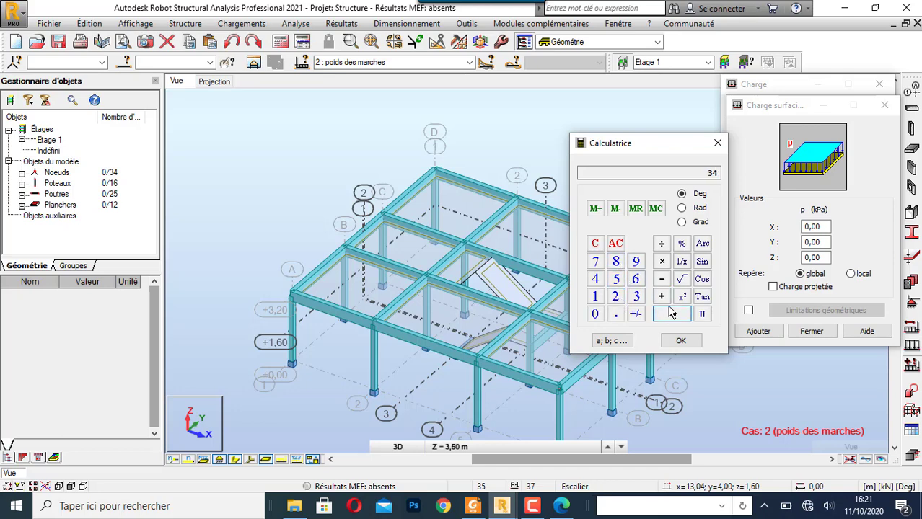
left_click(661, 244)
left_click(616, 297)
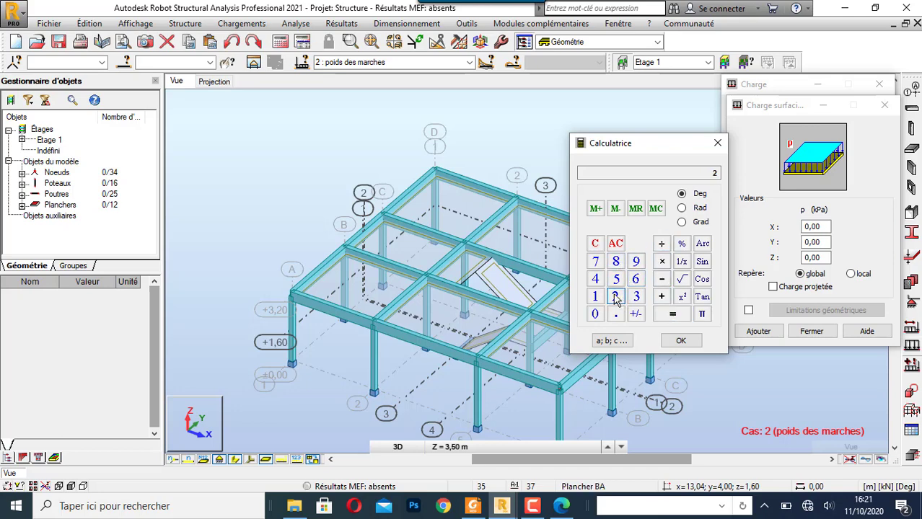
left_click(677, 319)
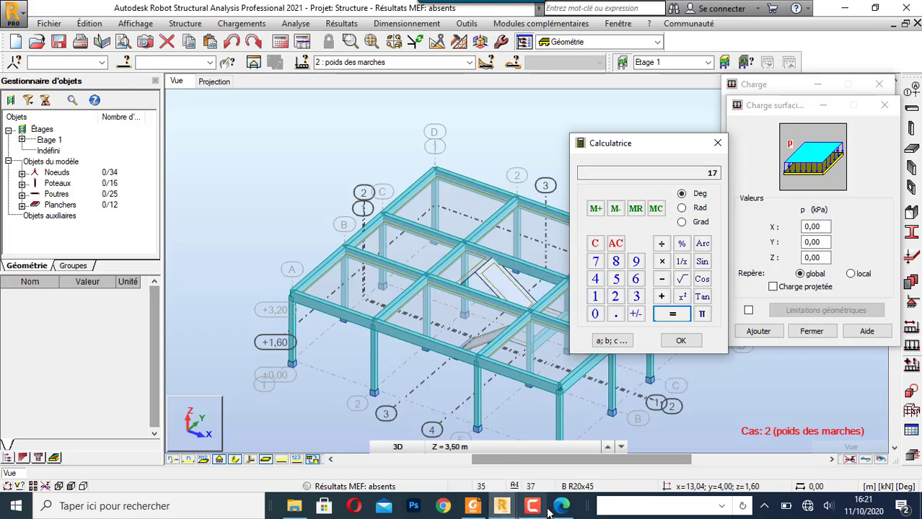
- Switch to the Foxit Reader PDF and find the stair section with the permanent load formulas for steps and landing
left_click(472, 505)
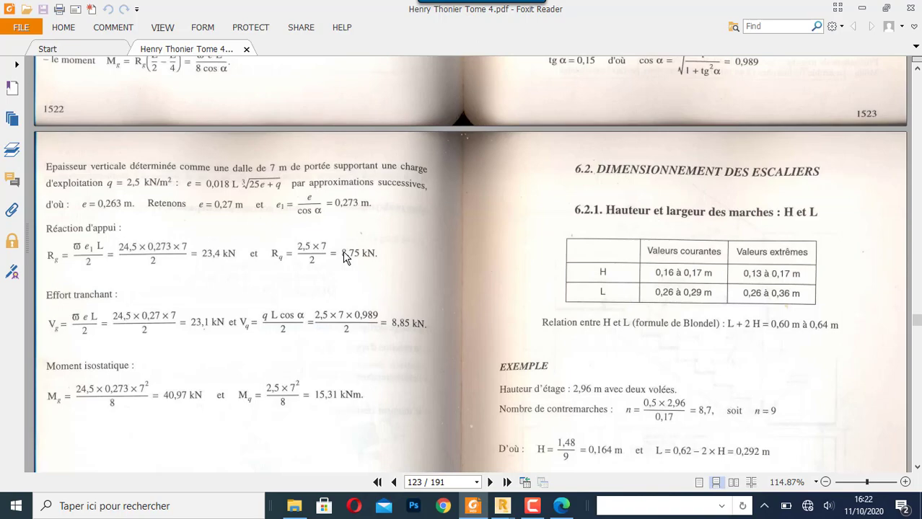
scroll(344, 258, "down", 5)
scroll(345, 259, "down", 6)
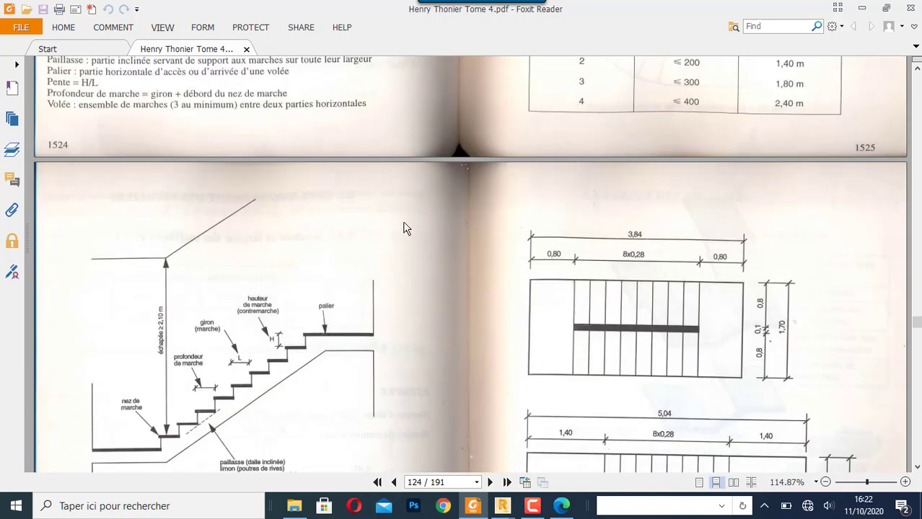
scroll(404, 228, "down", 12)
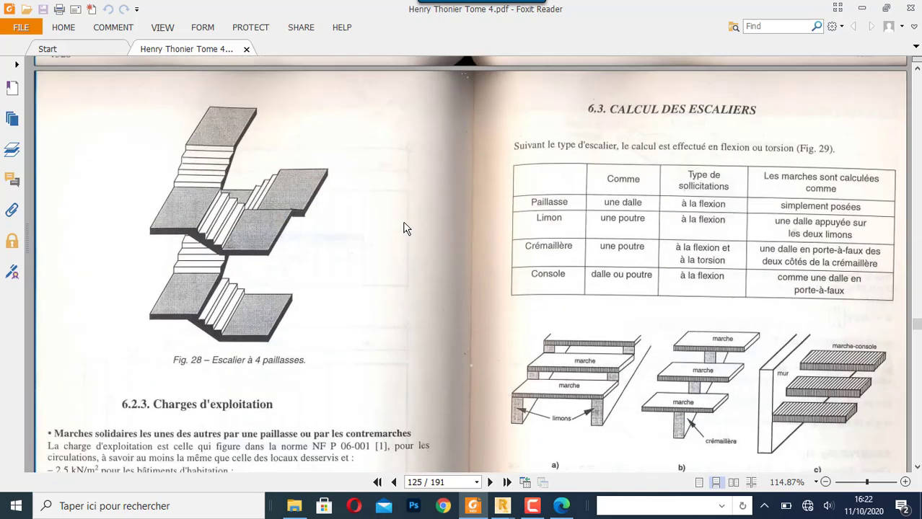
scroll(403, 229, "down", 2)
scroll(374, 245, "down", 9)
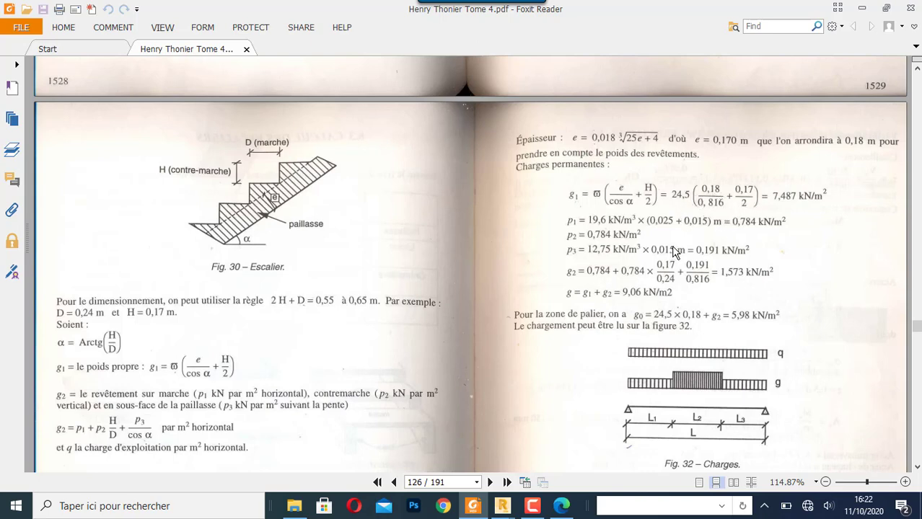
- Switch to Robot's calculator, calculate the step load as 17 ÷ 100 × 25, and close the calculator
mouse_move(502, 506)
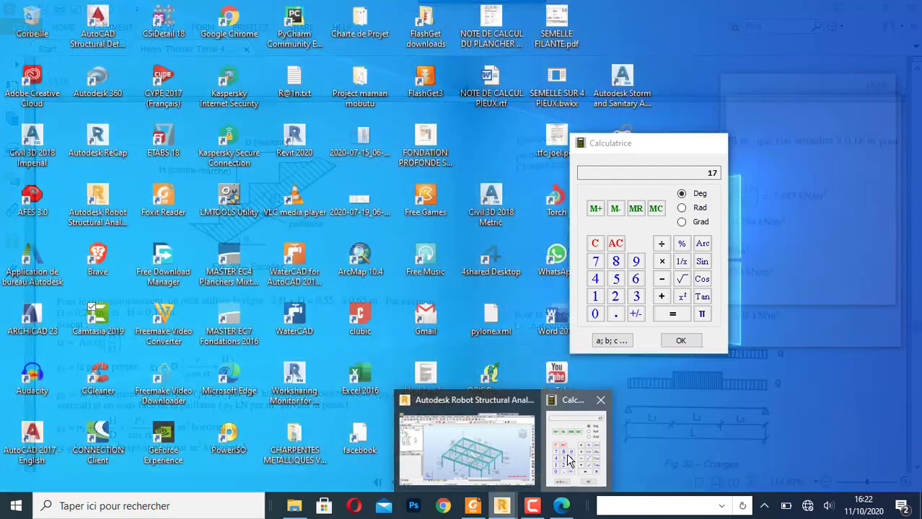
left_click(567, 462)
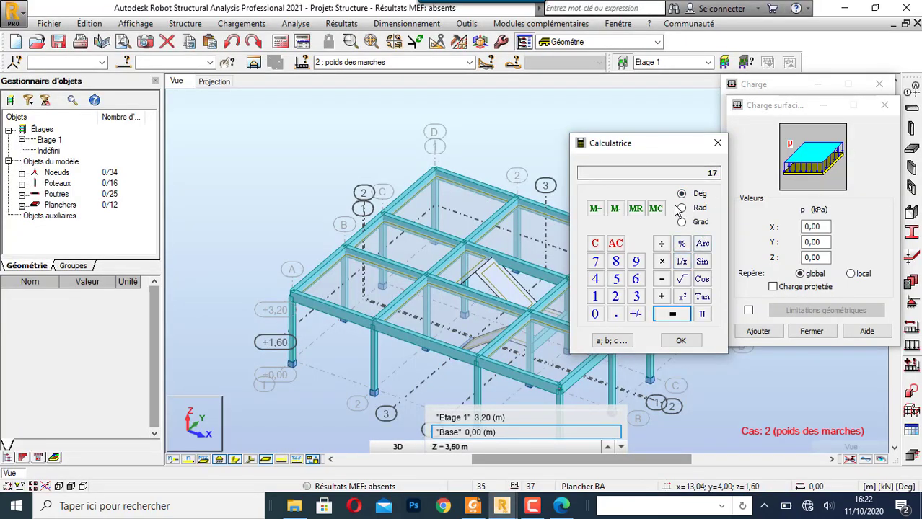
left_click(662, 243)
left_click(595, 296)
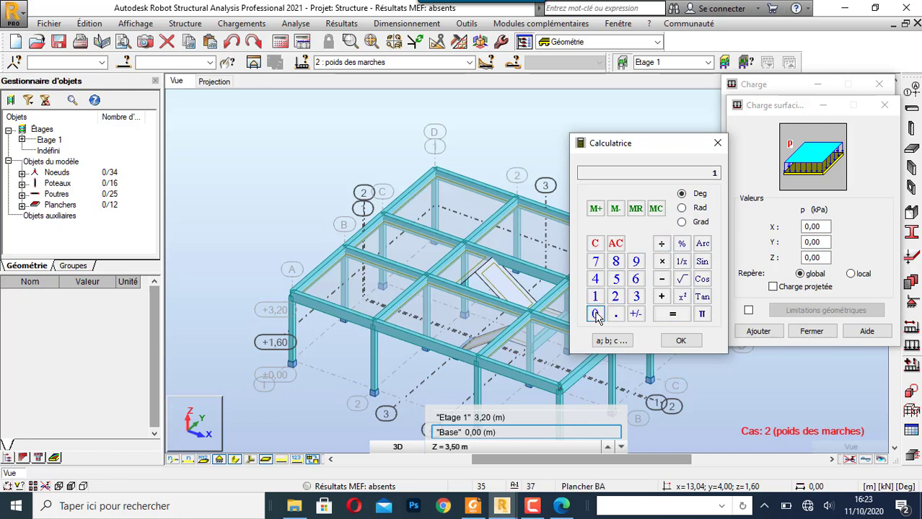
left_click(672, 314)
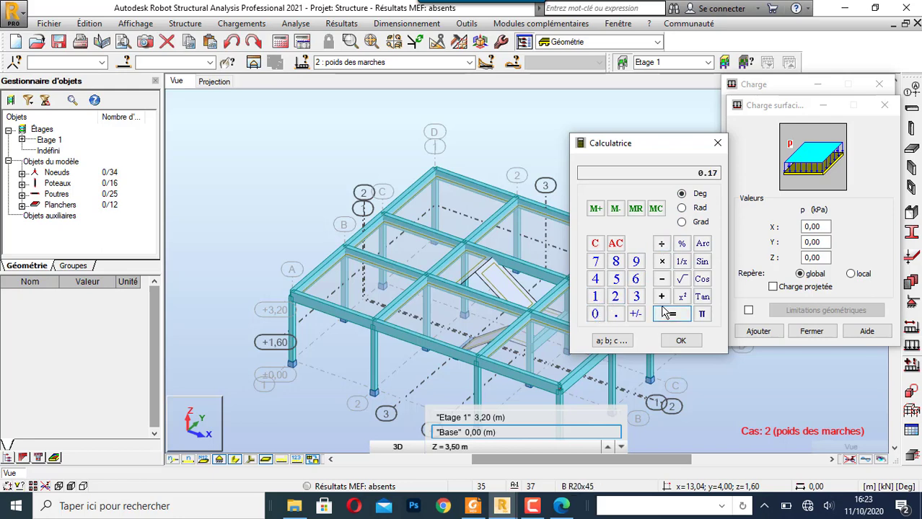
left_click(668, 264)
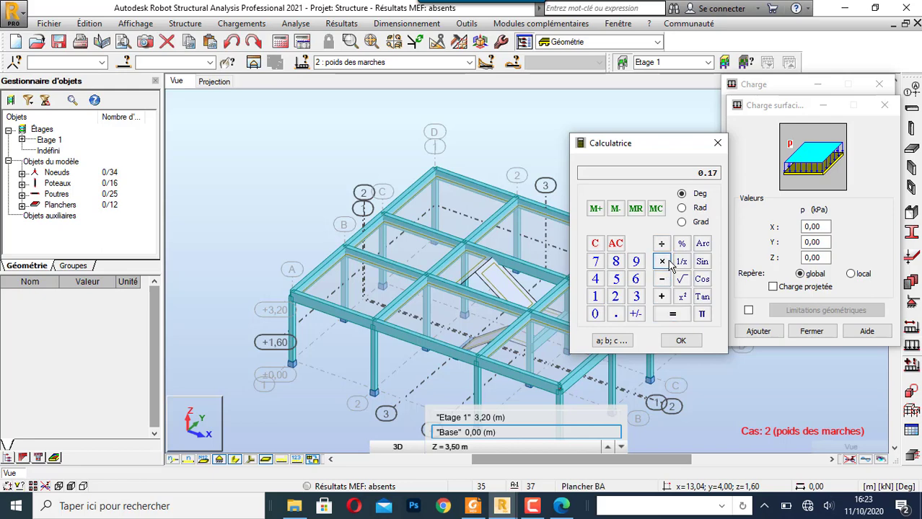
left_click(614, 296)
left_click(617, 280)
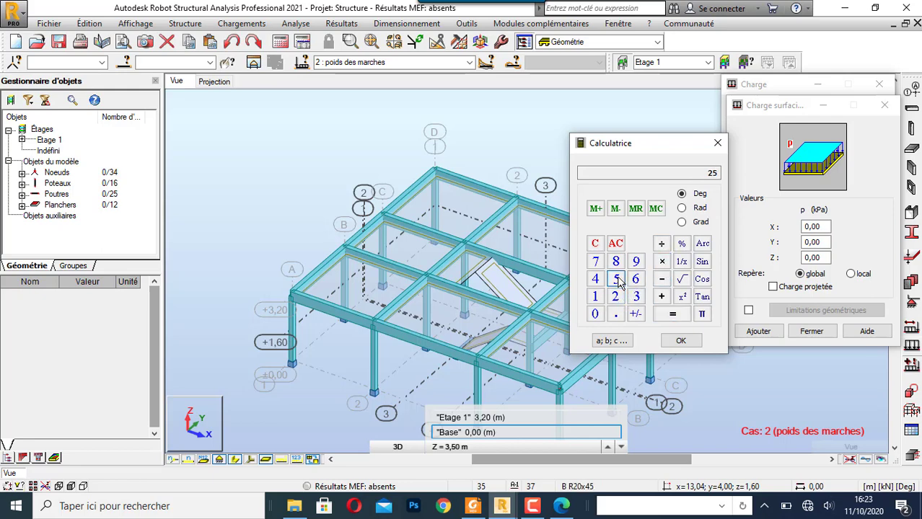
left_click(672, 314)
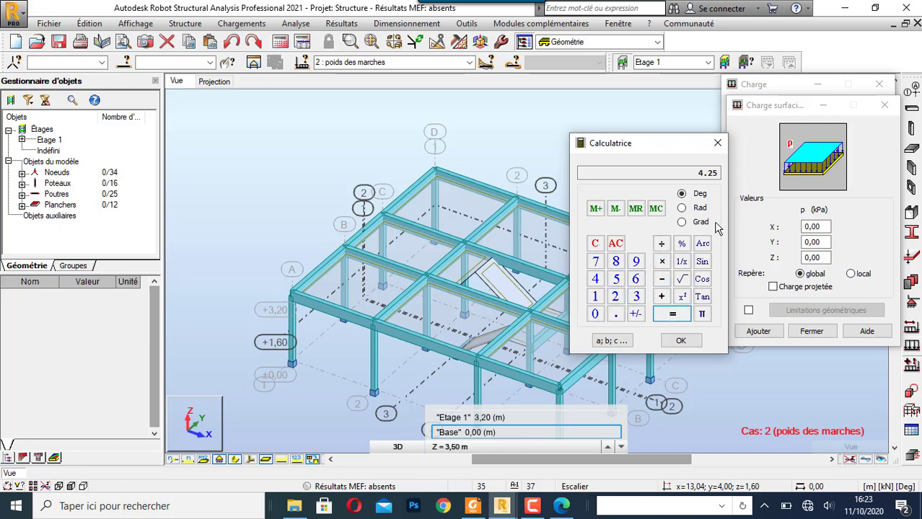
left_click(717, 144)
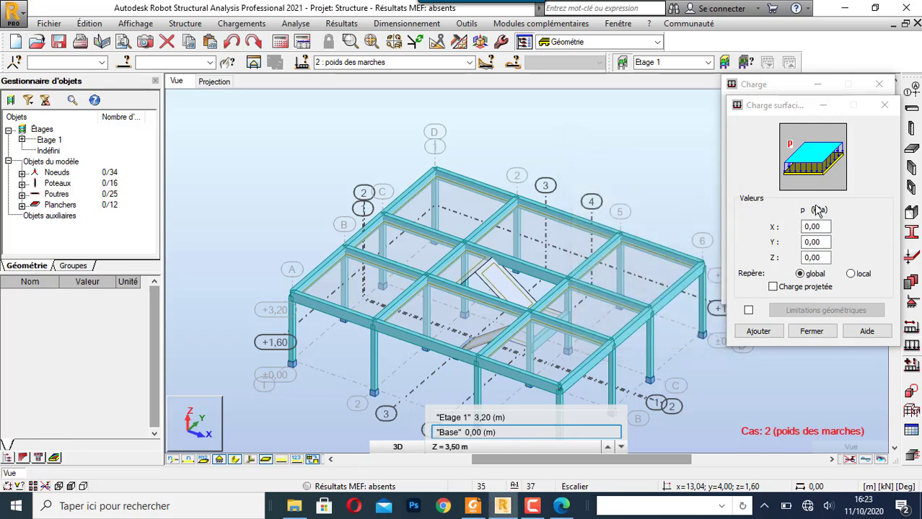
- Apply a uniform surface load of Z = -4,25 kPa to both inclined stair flights in the poids des marches case
left_click(815, 258)
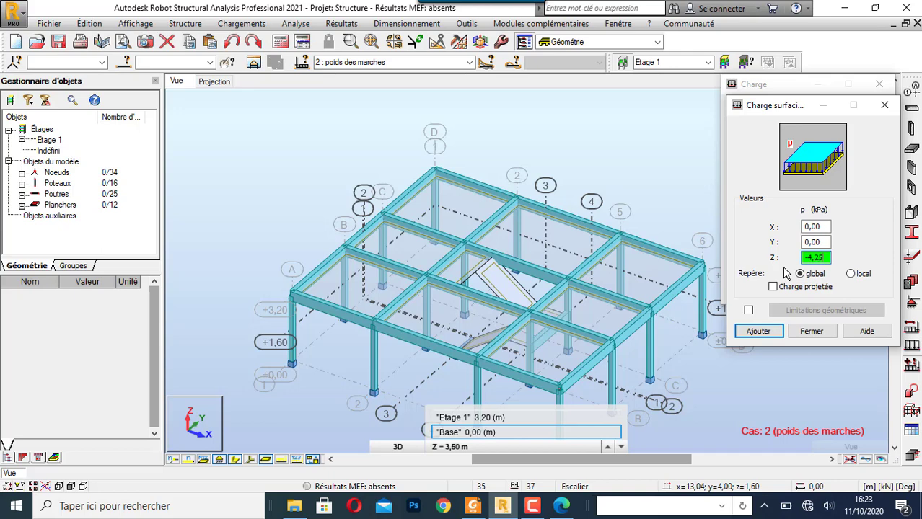
left_click(759, 331)
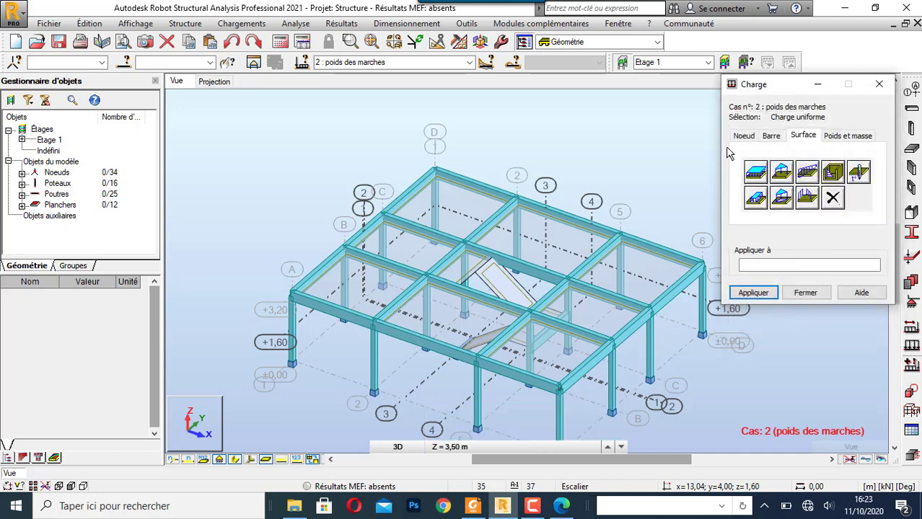
scroll(505, 295, "up", 3)
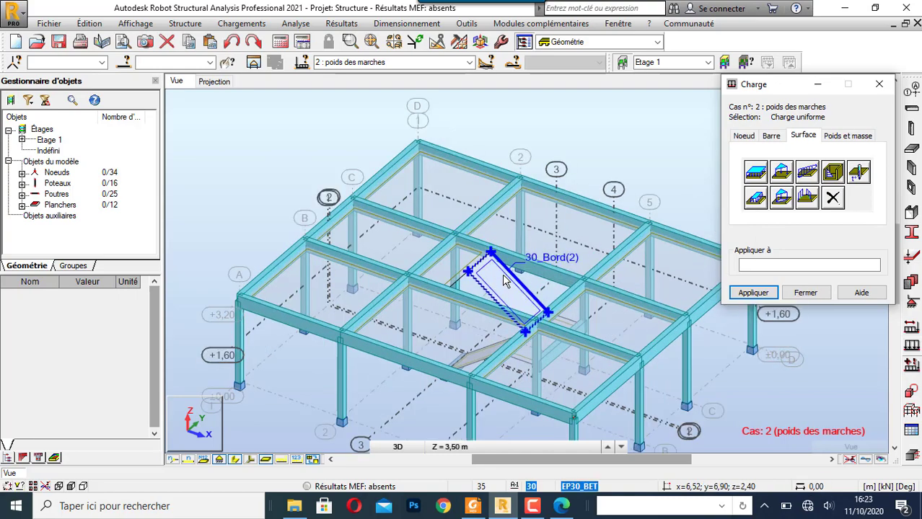
left_click(507, 295)
scroll(506, 294, "down", 3)
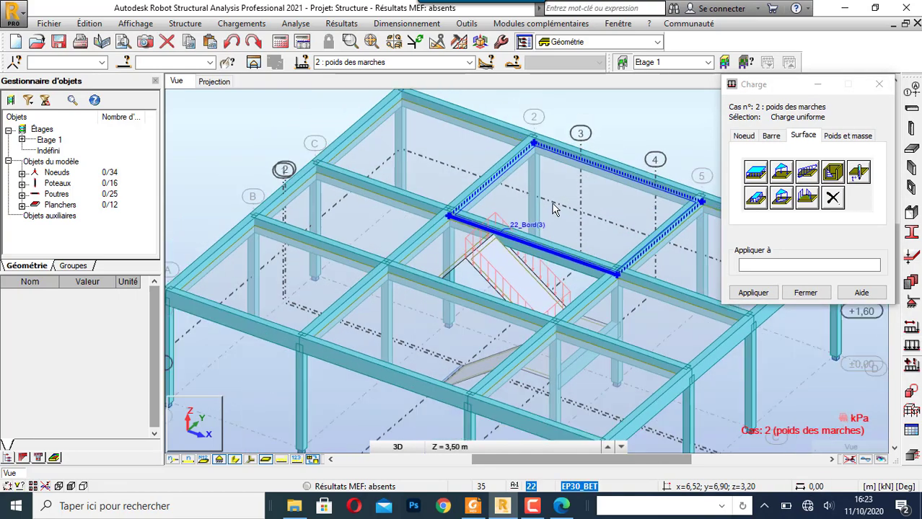
left_click(503, 341)
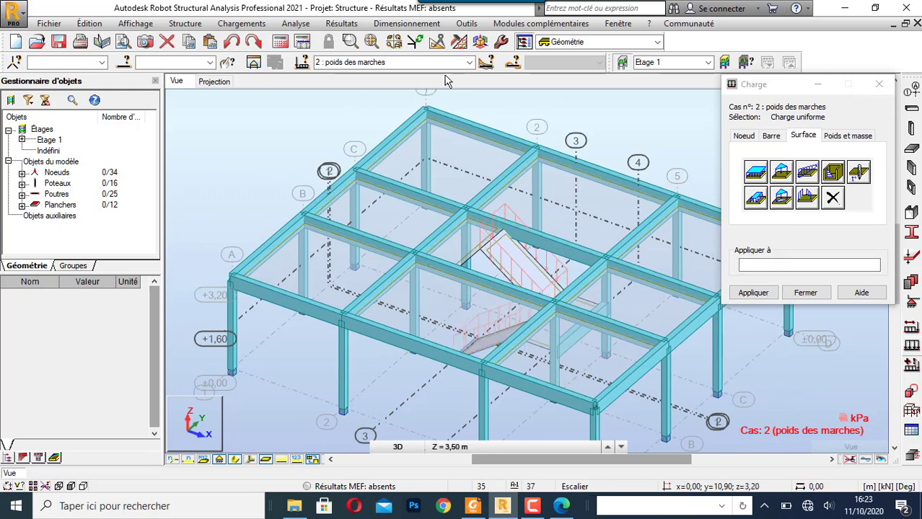
- Make 3 : ch escalier the current load case and select the panels that have the Escalier thickness
left_click(469, 62)
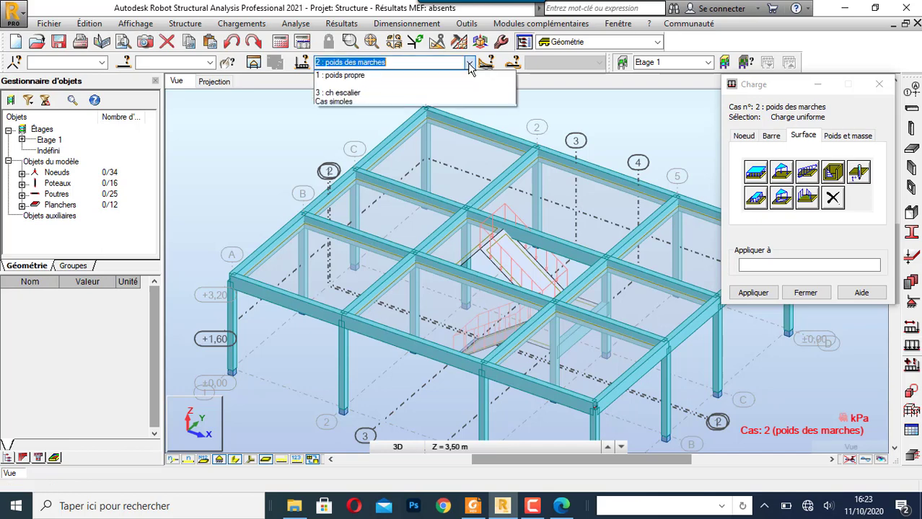
left_click(390, 92)
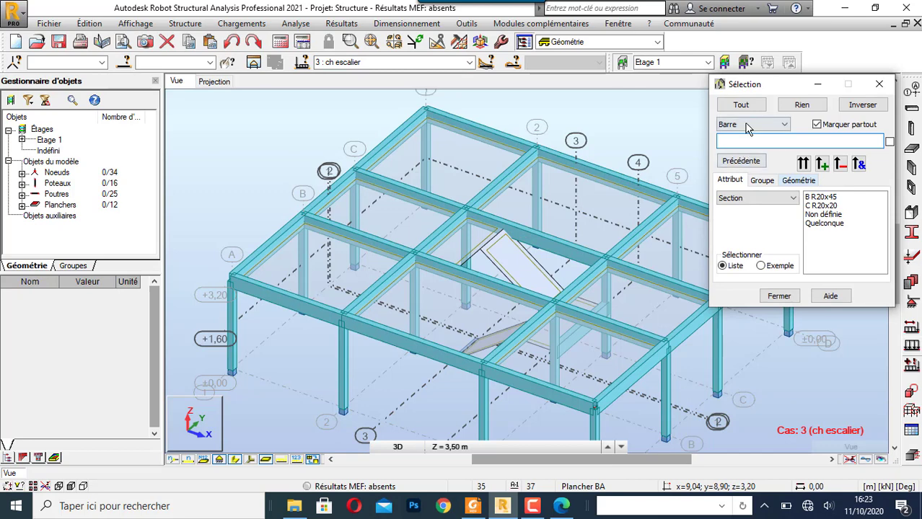
left_click(747, 127)
left_click(735, 169)
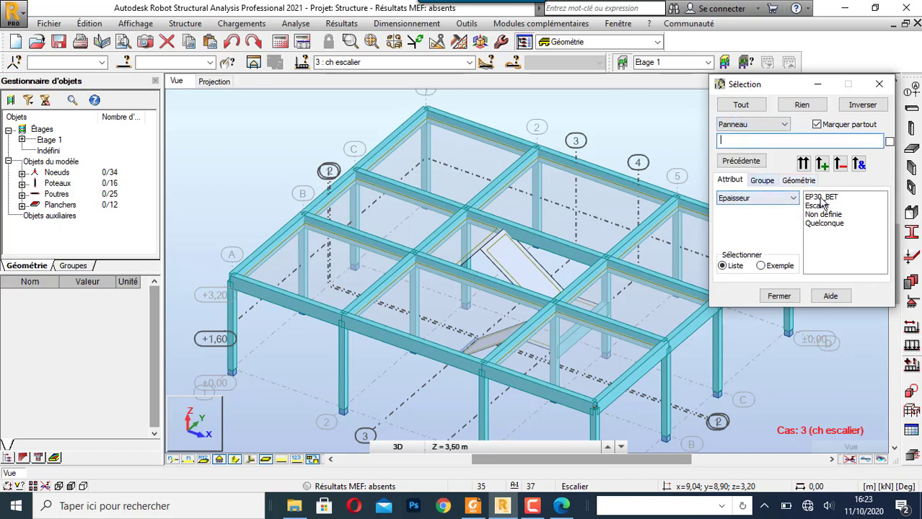
left_click(819, 206)
left_click(802, 163)
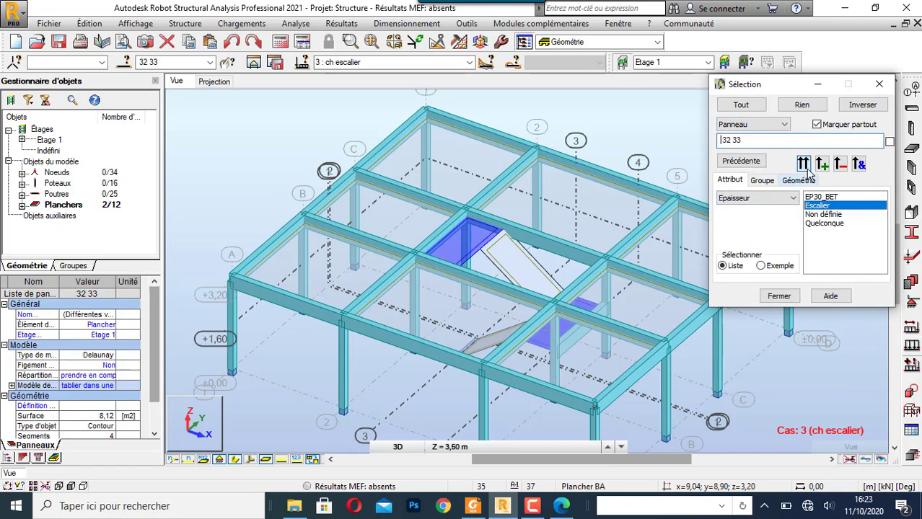
left_click(879, 85)
- Assign the Escalier thickness to the two inclined stair flight panels, then clear the selection
left_click(503, 267)
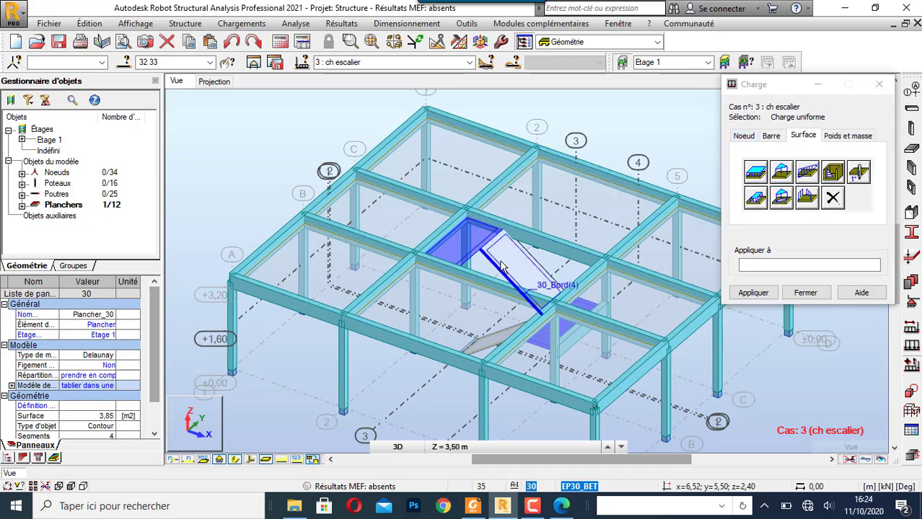
left_click(497, 349, "ctrl")
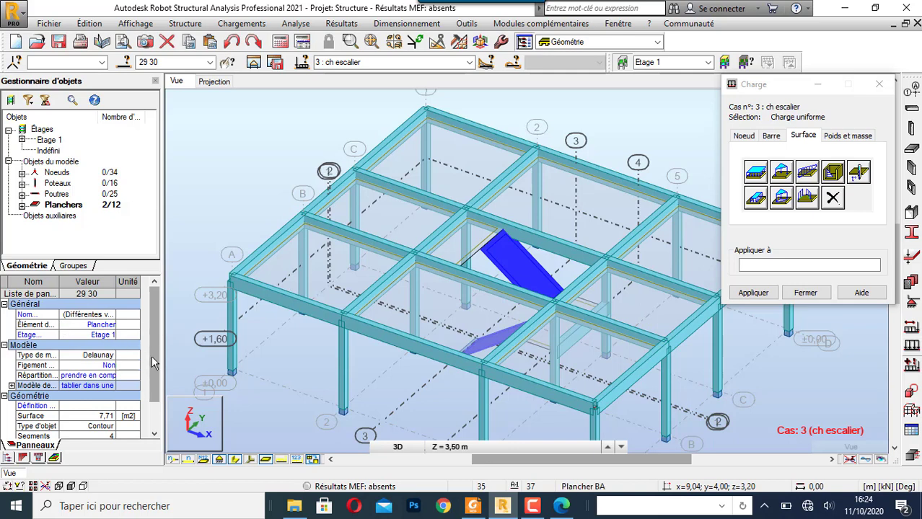
left_click_drag(152, 358, 152, 403)
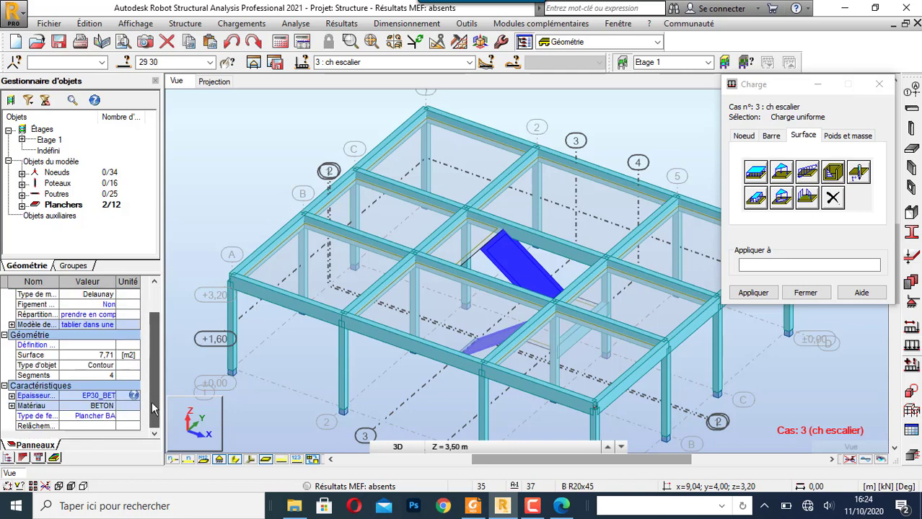
left_click(108, 396)
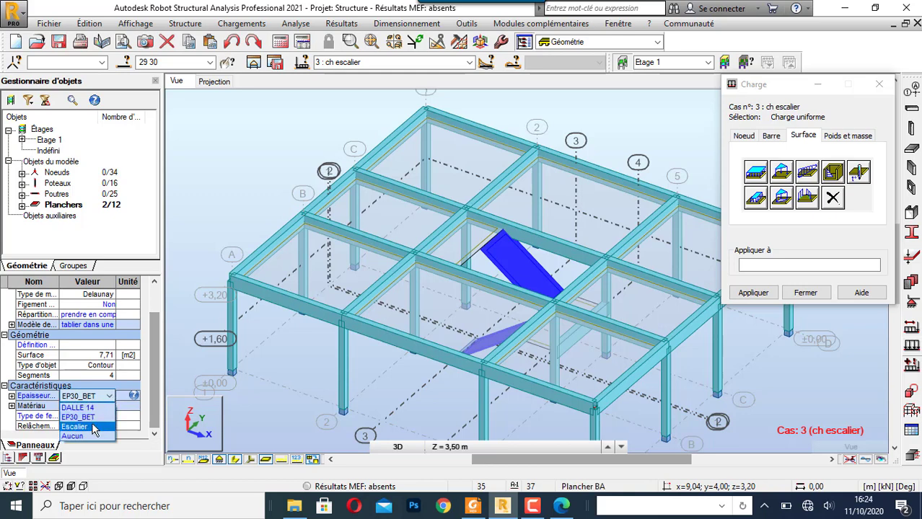
left_click(101, 426)
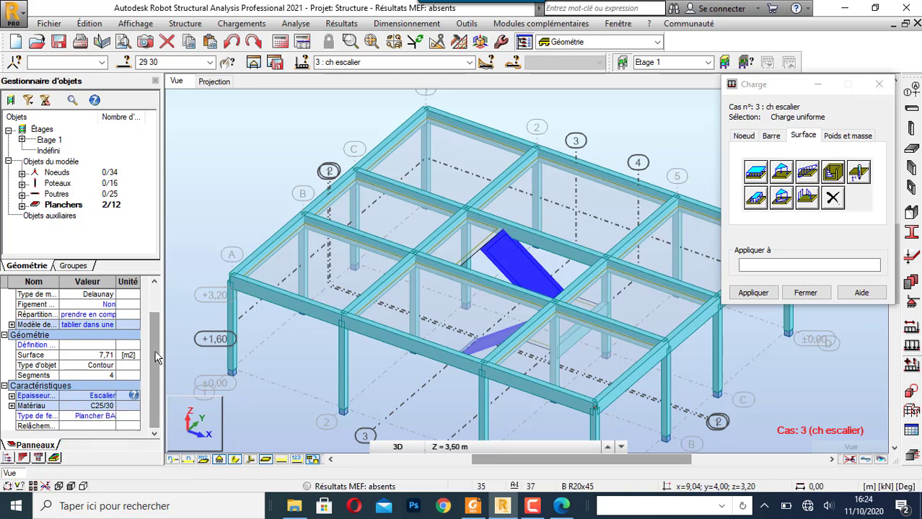
left_click_drag(151, 361, 152, 324)
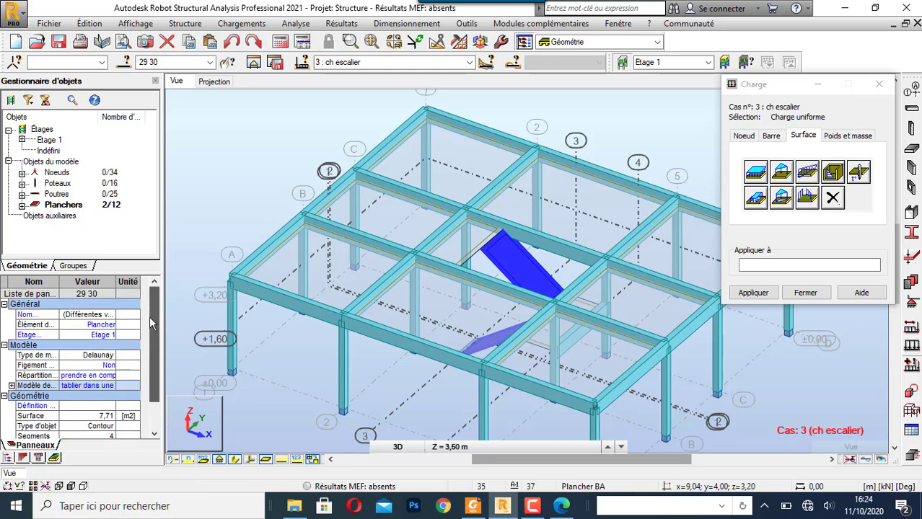
left_click(214, 202)
- Select all stair panels by filtering panels on the Escalier thickness attribute
left_click(125, 63)
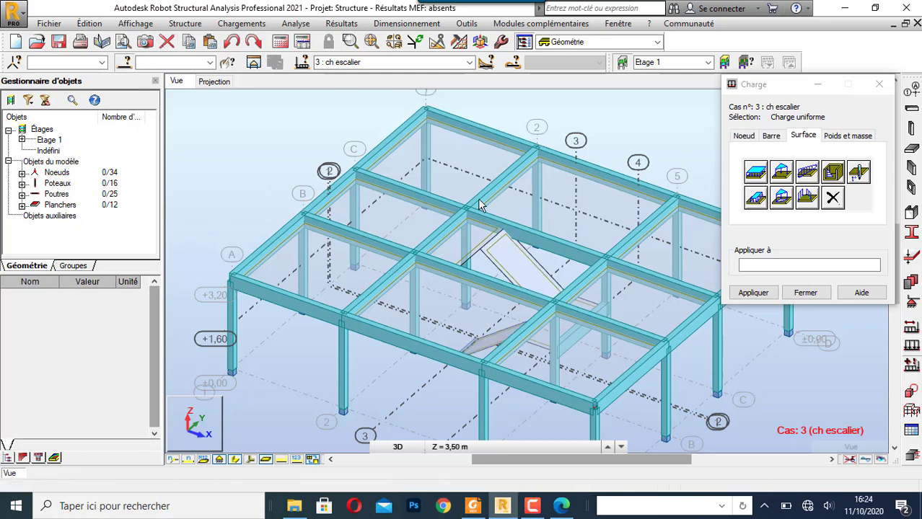
left_click(720, 125)
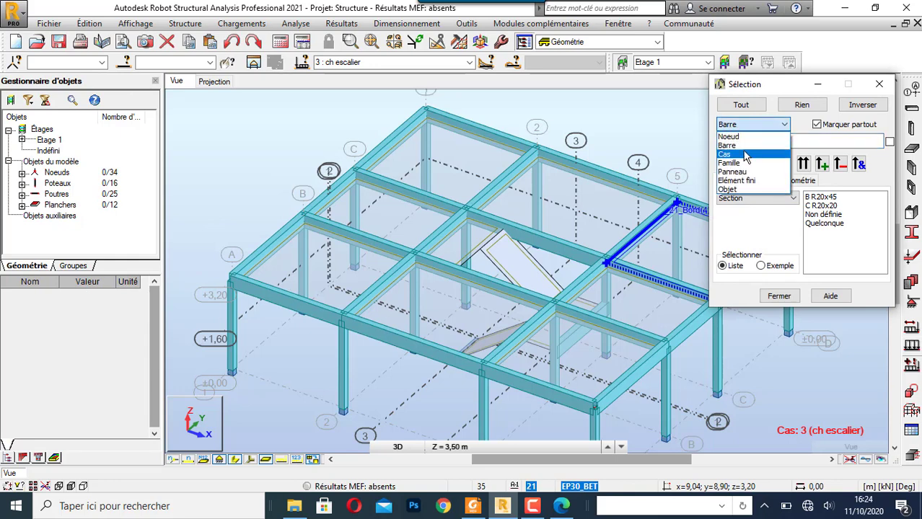
left_click(742, 171)
left_click(817, 206)
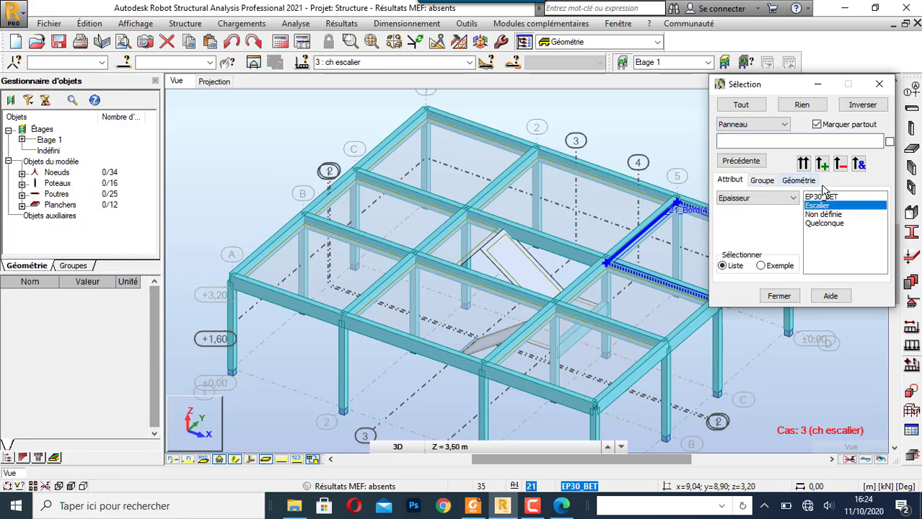
left_click(803, 163)
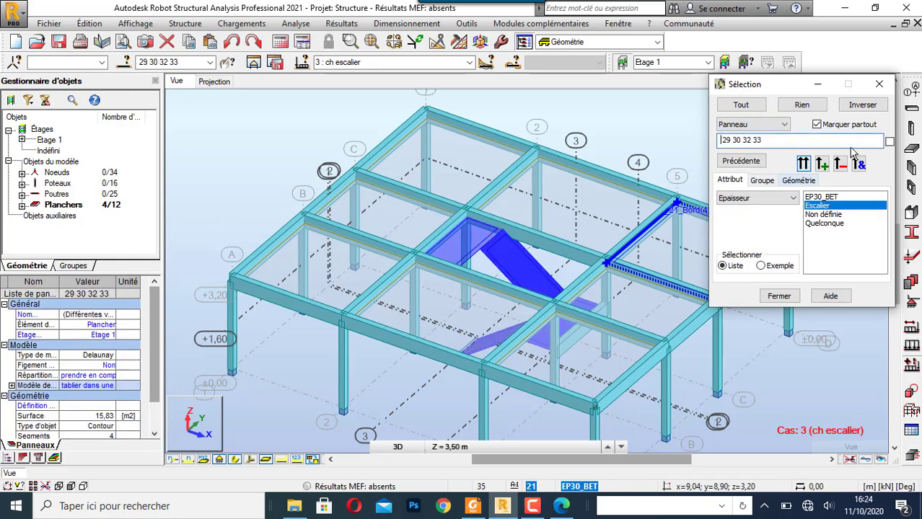
left_click(878, 83)
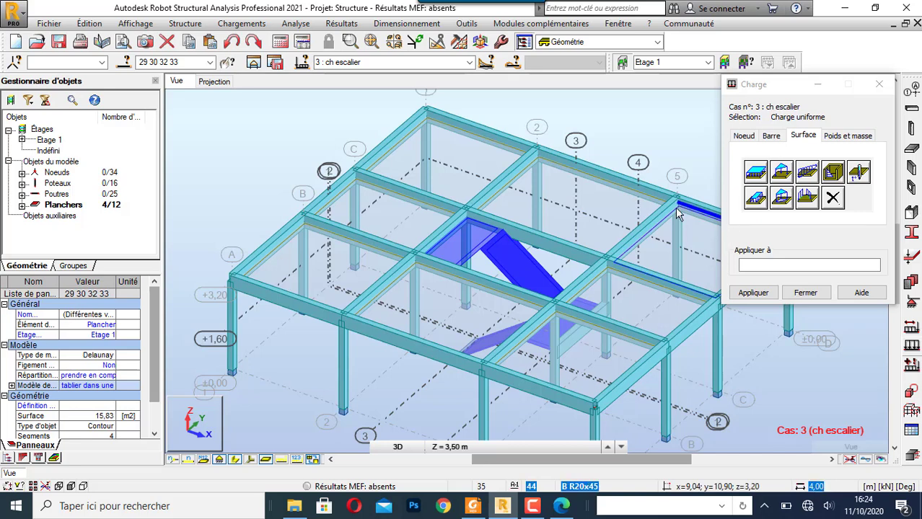
- Apply a uniform surface load of Z = -2,5 kPa to the selected stair panels in the ch escalier case and close load definition
left_click(756, 172)
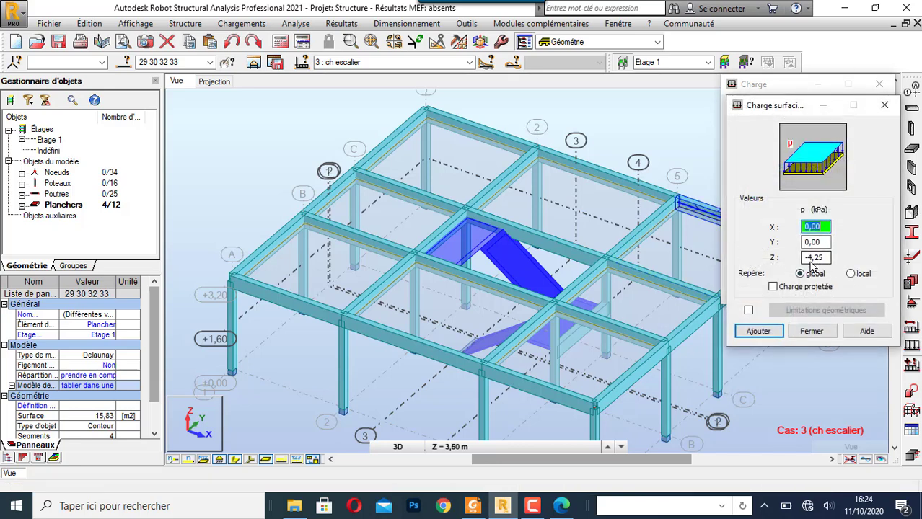
left_click(811, 260)
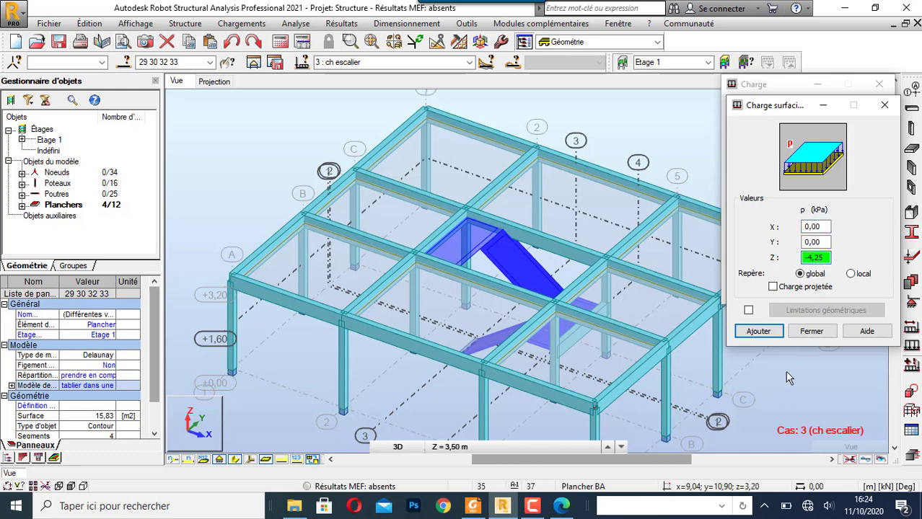
type("2")
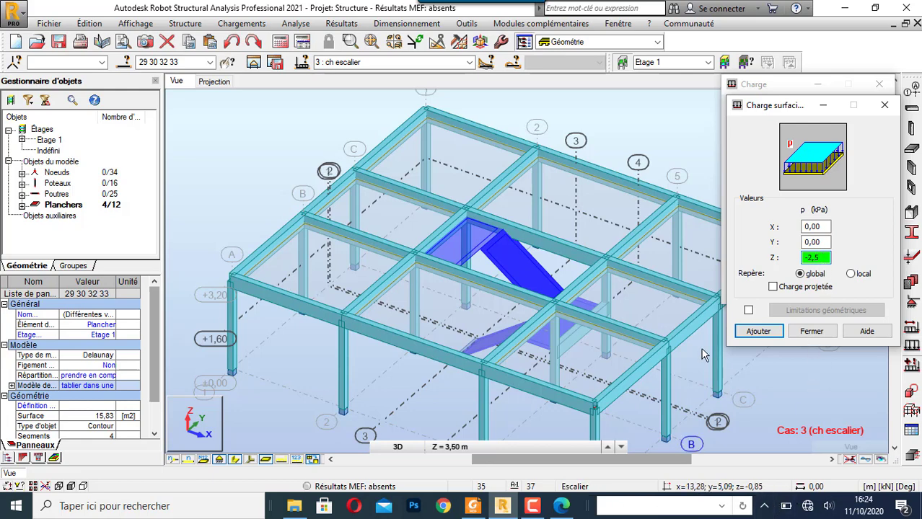
left_click(759, 333)
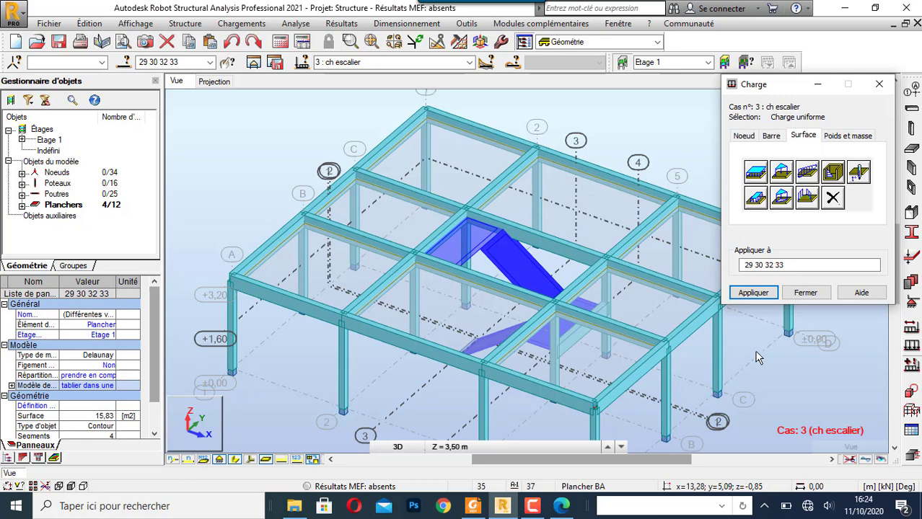
left_click(753, 293)
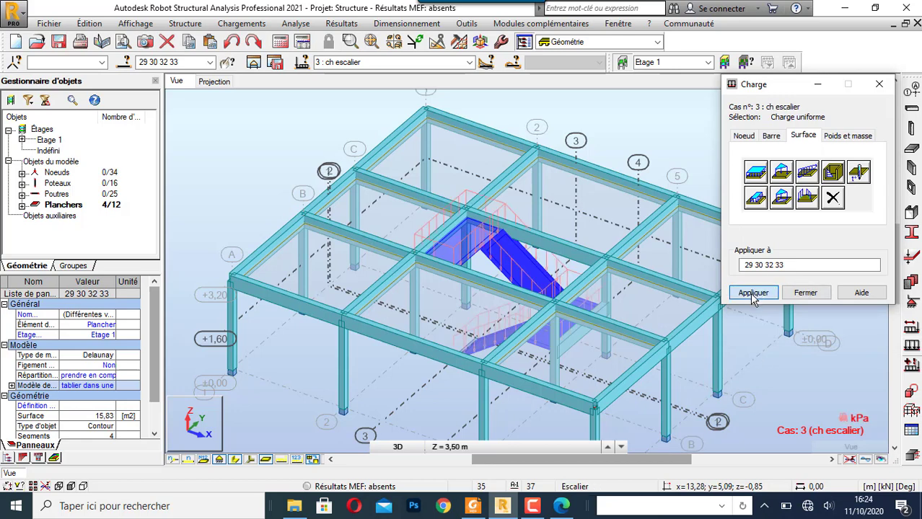
left_click(805, 293)
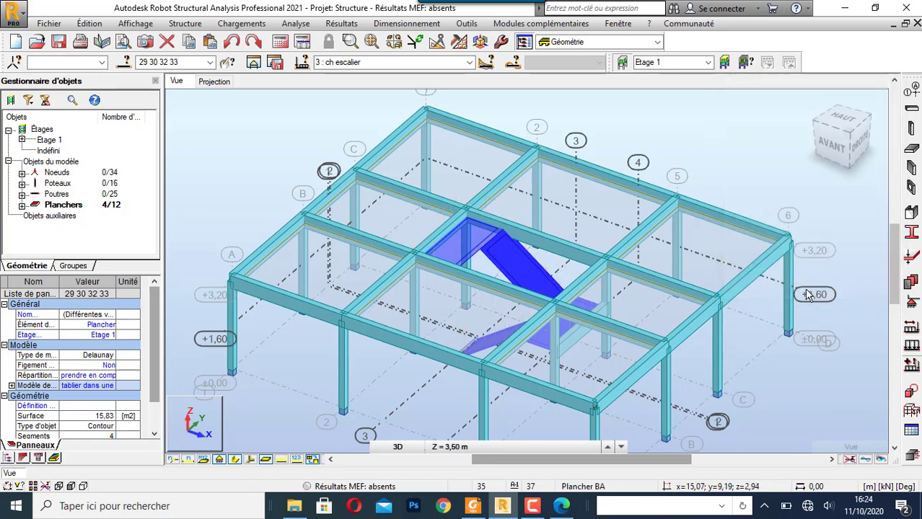
left_click(238, 134)
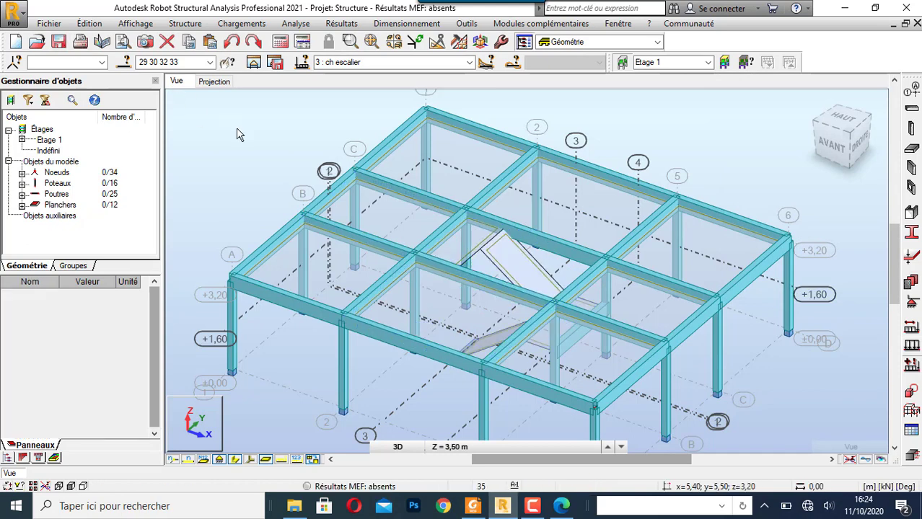
- Create manual combination 4 of type ELU, named ELU, with poids propre, poids des marches and ch escalier at automatic coefficients, and apply it
left_click(241, 24)
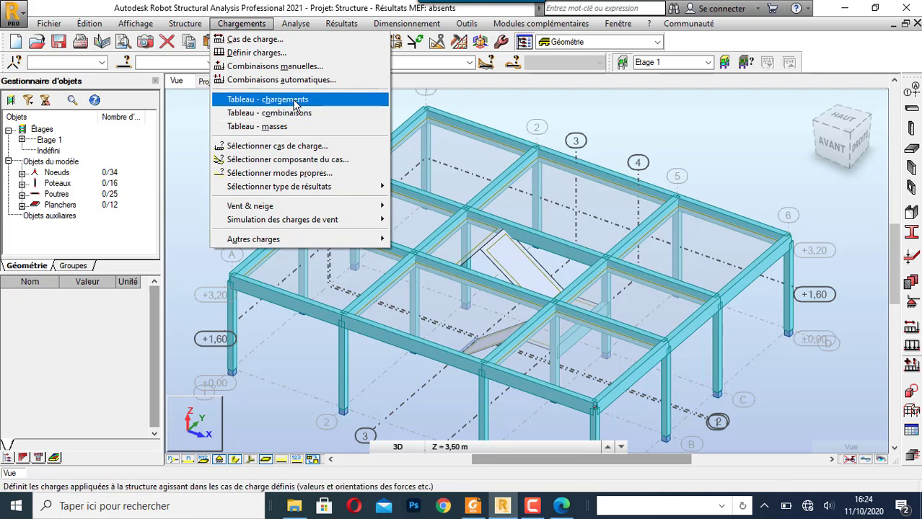
left_click(293, 67)
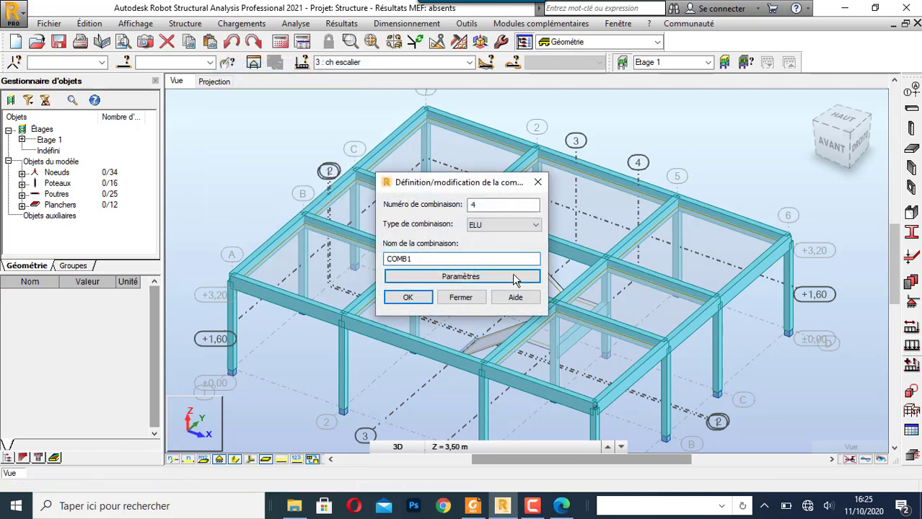
double_click(456, 260)
left_click(407, 298)
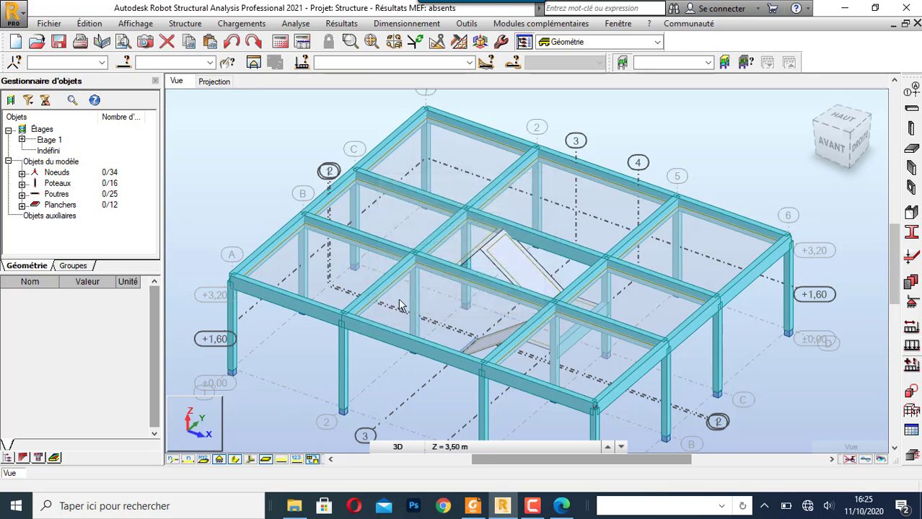
left_click(687, 201)
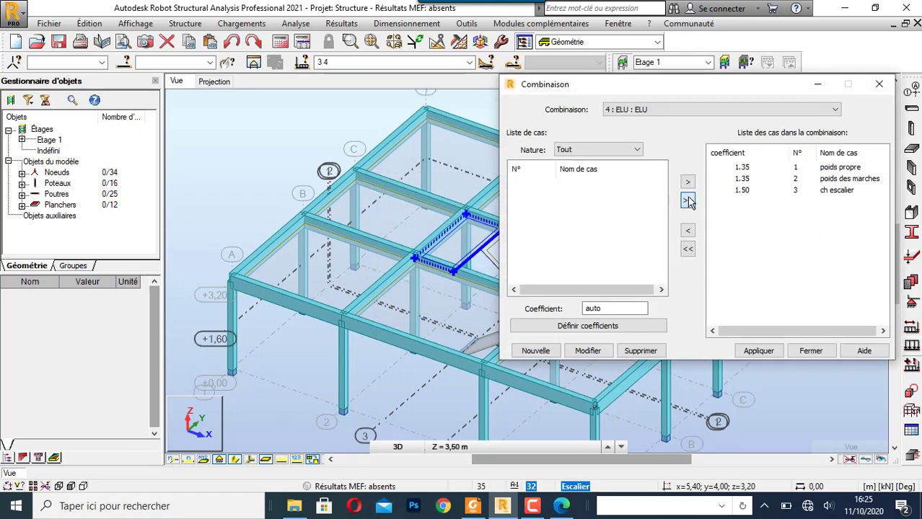
left_click(757, 353)
- Create a new manual combination number 5 of type ELS and name it ELS
left_click(554, 353)
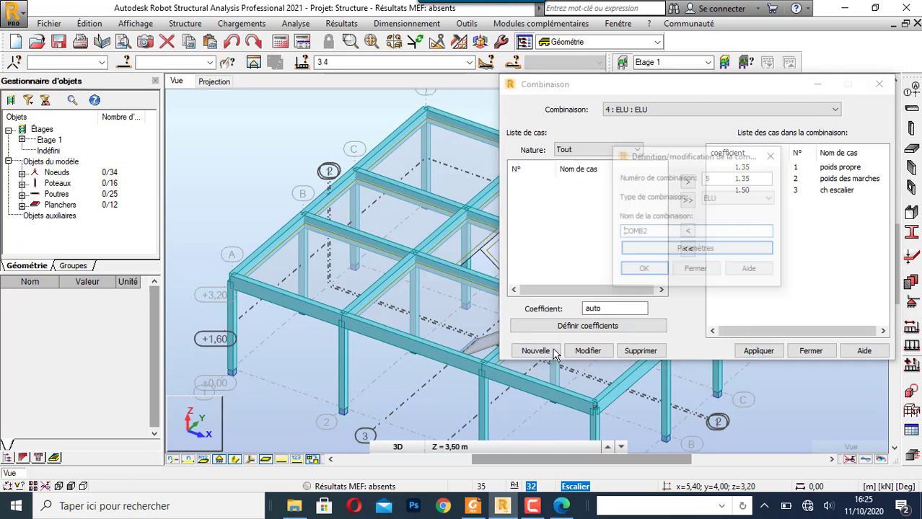
left_click(734, 201)
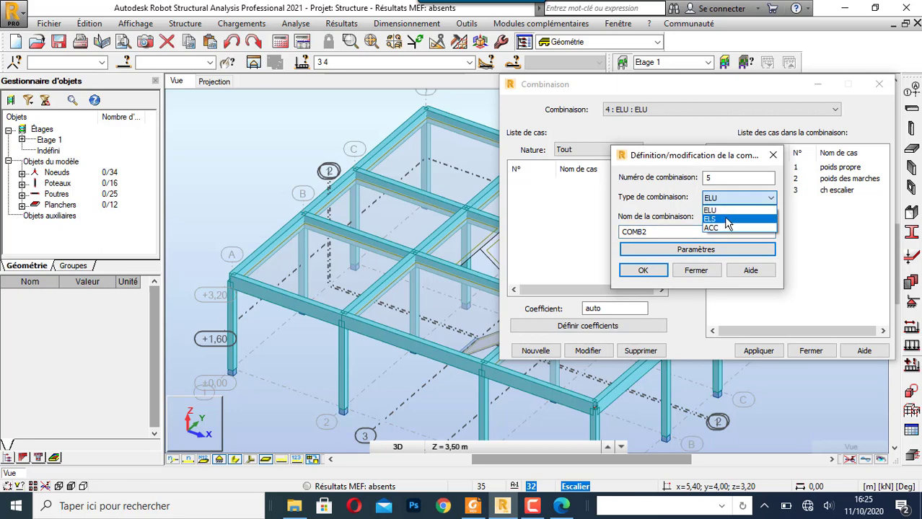
left_click(713, 212)
double_click(698, 232)
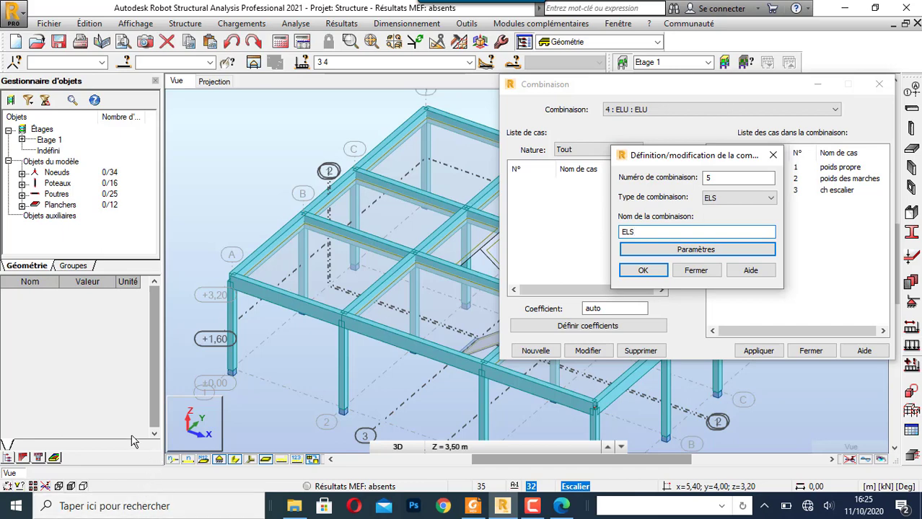
left_click(643, 272)
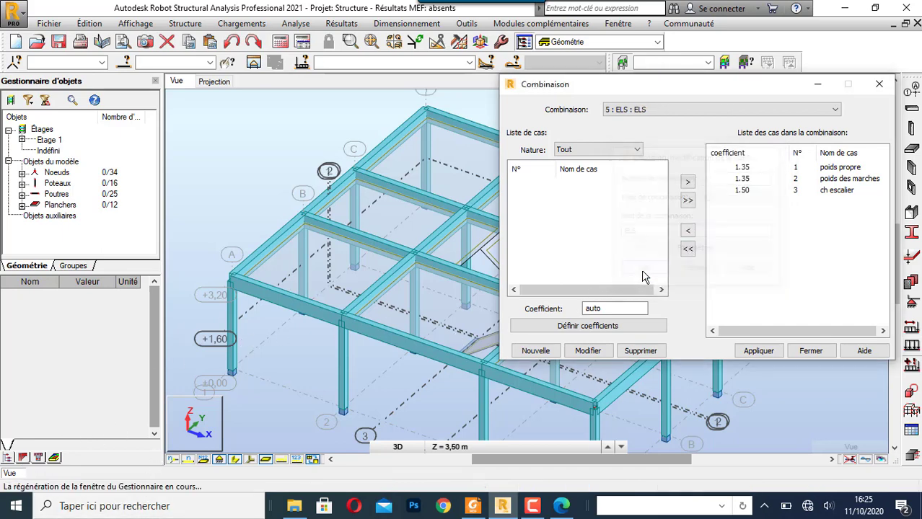
- Include only poids propre, poids des marches and ch escalier in the ELS combination, leaving out the ELU case, then apply and close the combination definition
left_click(687, 201)
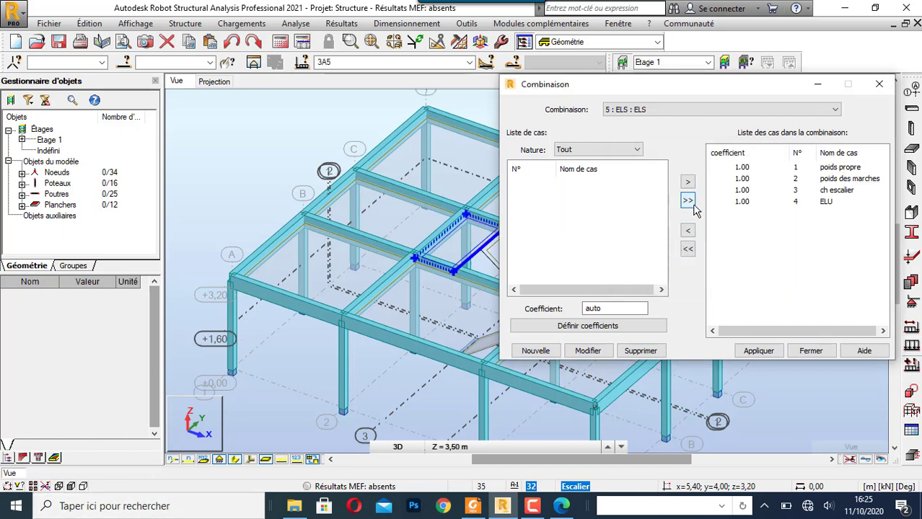
left_click(734, 204)
left_click(688, 230)
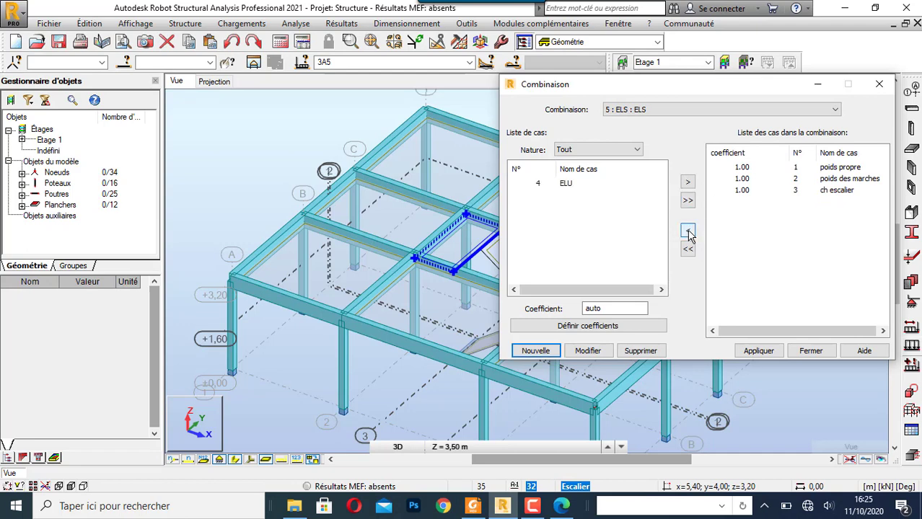
left_click(755, 351)
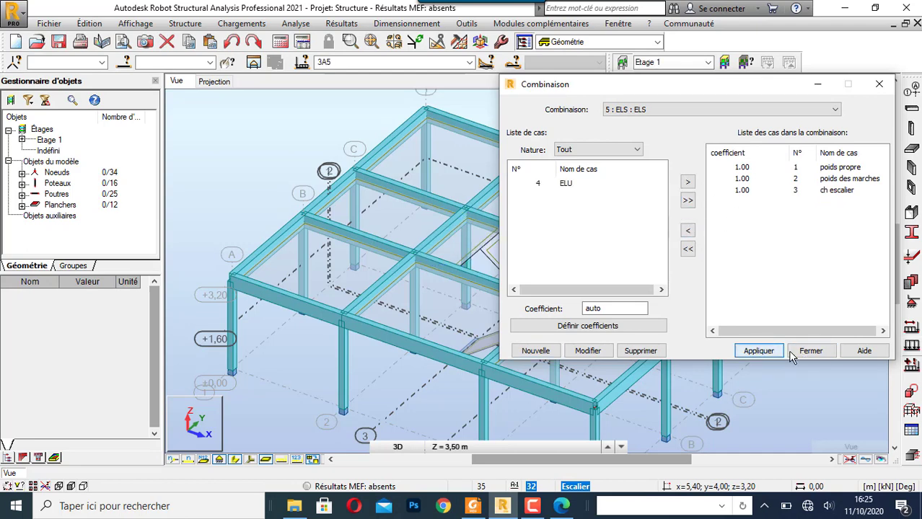
left_click(810, 351)
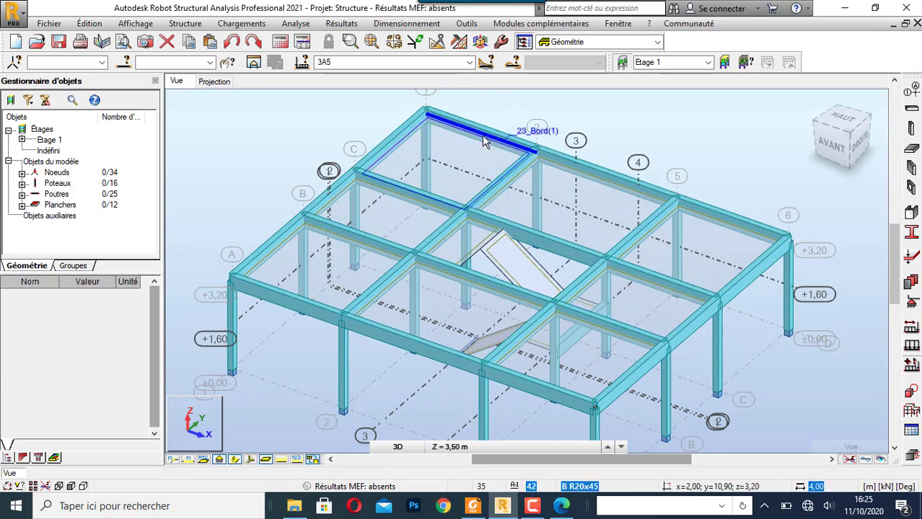
- Review the meshing methods and Delaunay parameters for all panels, then cancel the meshing options
left_click(460, 42)
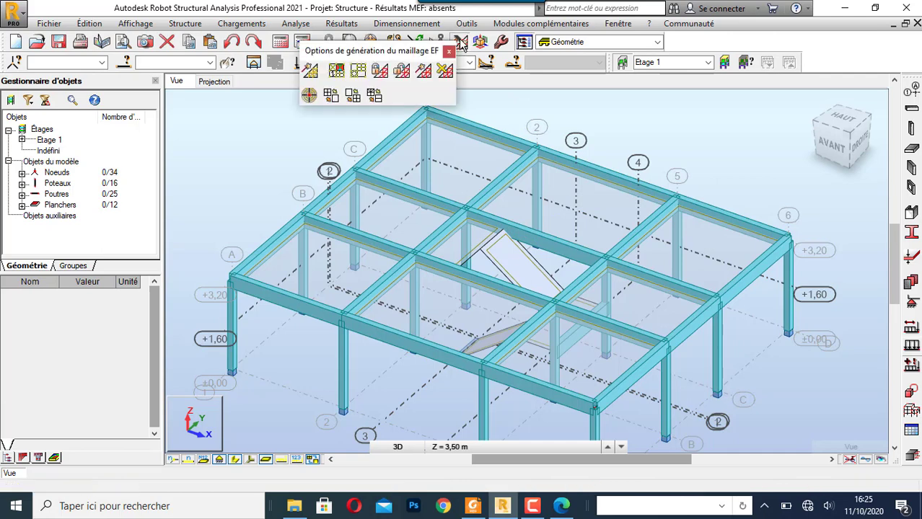
left_click(358, 72)
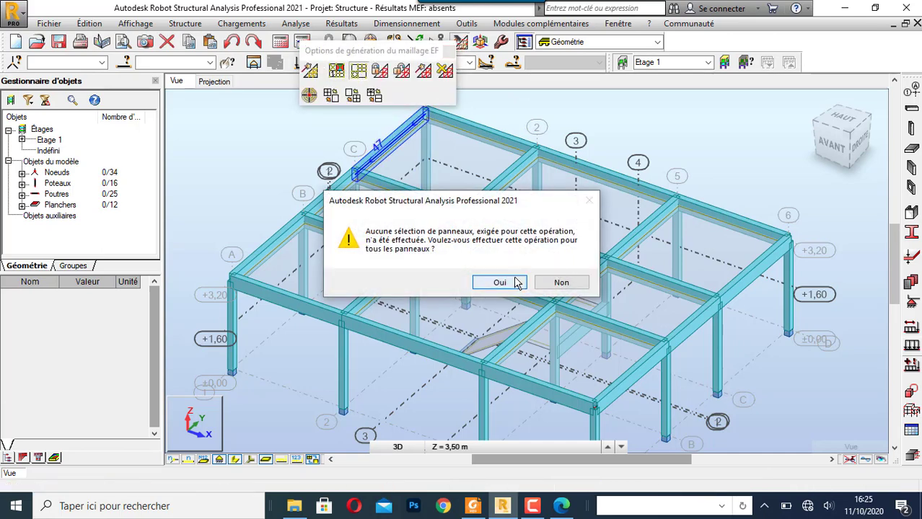
left_click(514, 286)
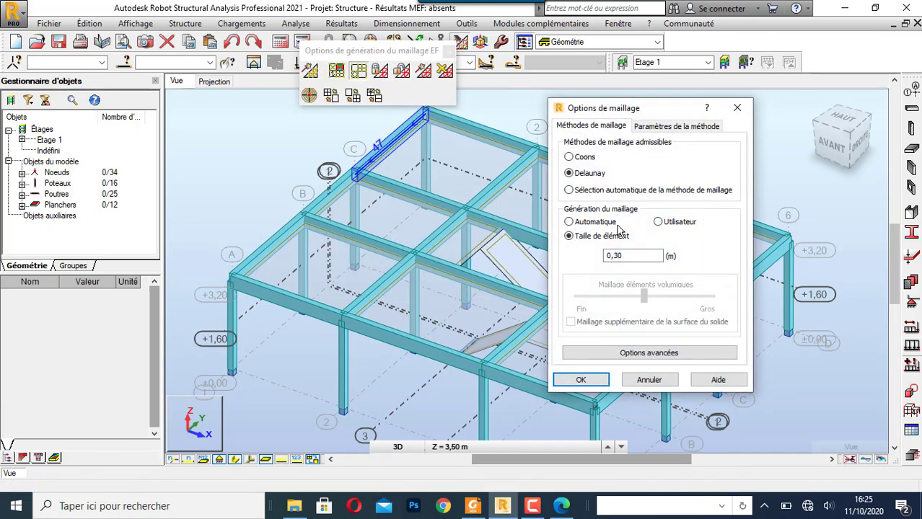
left_click(665, 127)
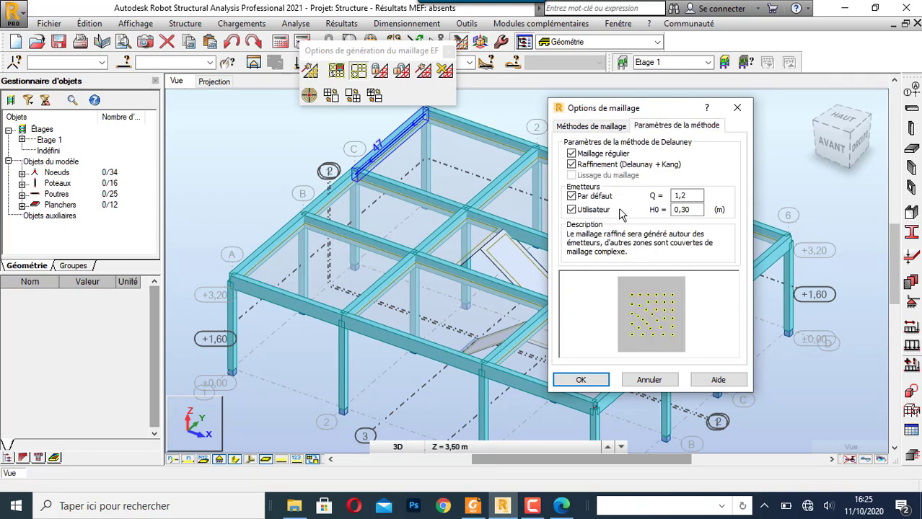
left_click(648, 380)
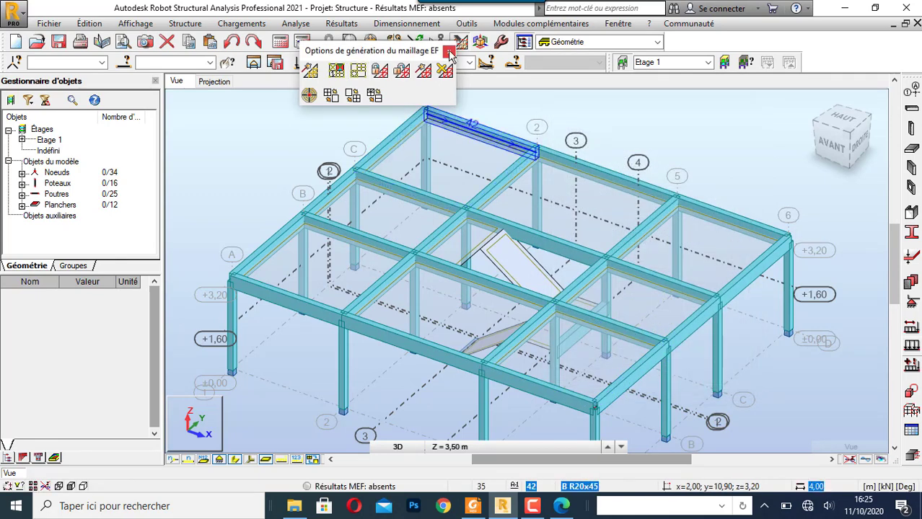
- Generate the finite element mesh for all panels, highlight the panels linked to the calculation warning and close the messages
left_click(308, 72)
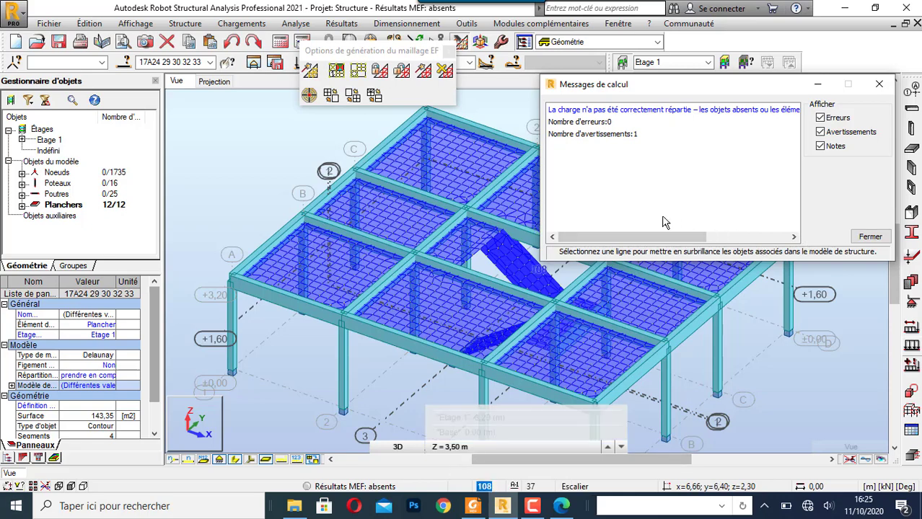
left_click(670, 111)
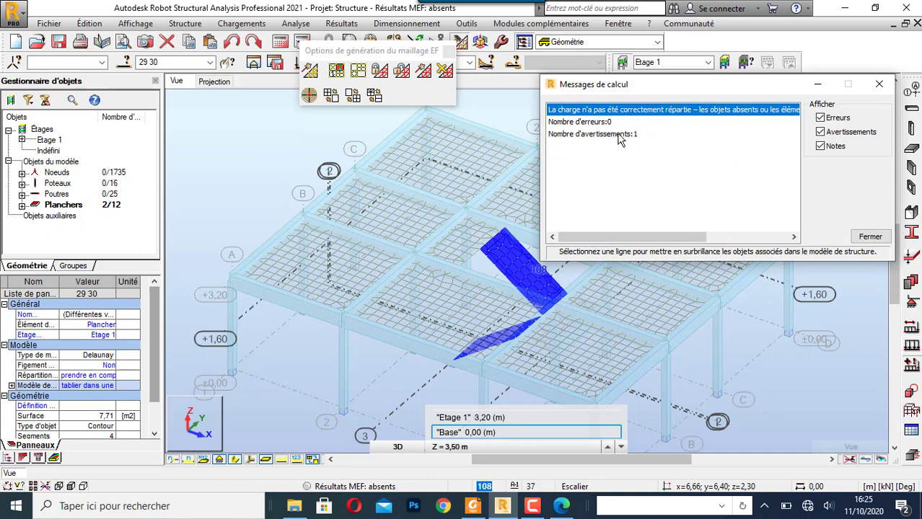
left_click(879, 84)
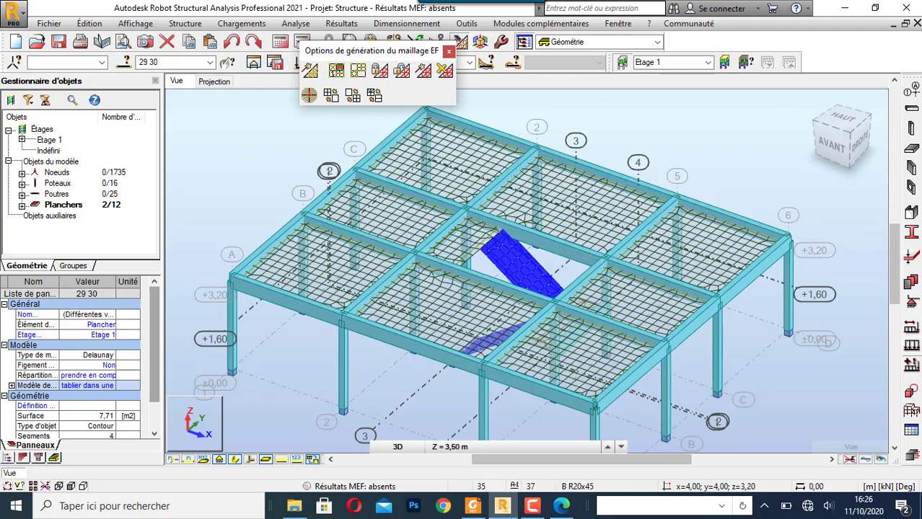
- Check the calculation model assigned to the two inclined stair flights in their properties, then clear the selection
scroll(146, 329, "down", 2)
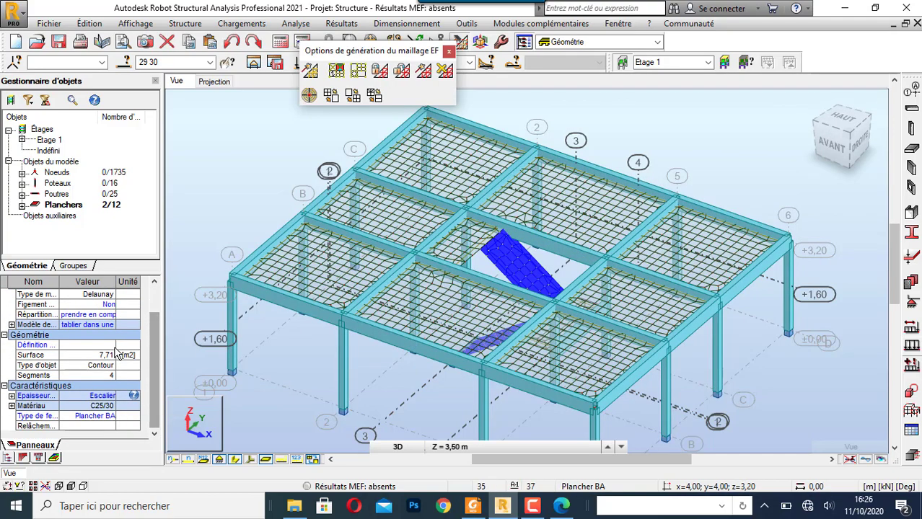
left_click(102, 328)
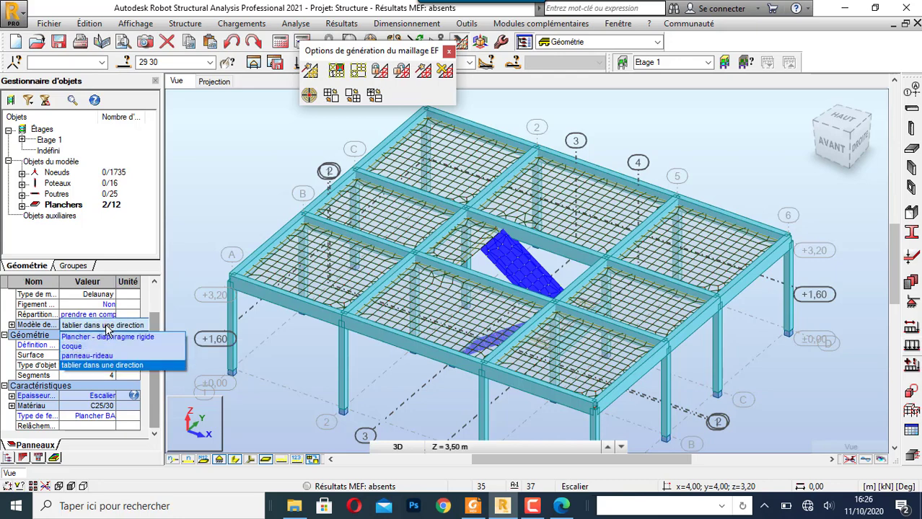
left_click(108, 366)
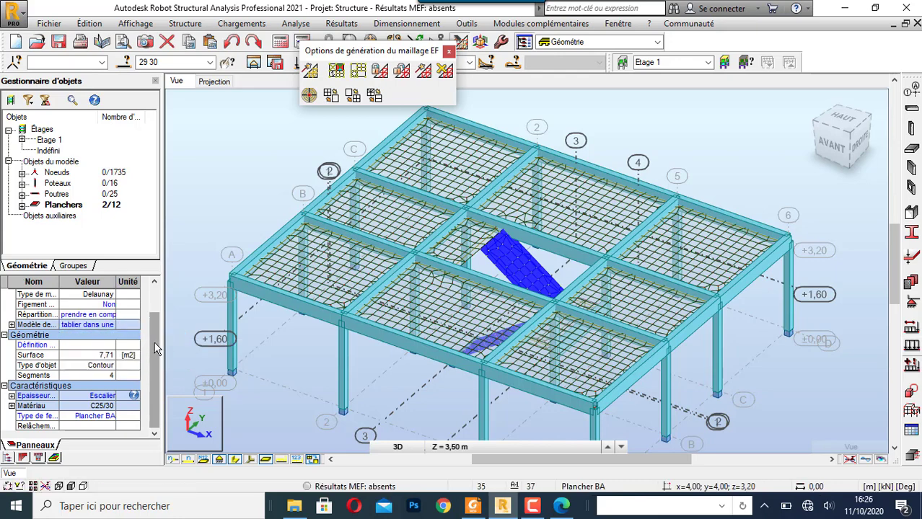
scroll(156, 349, "up", 2)
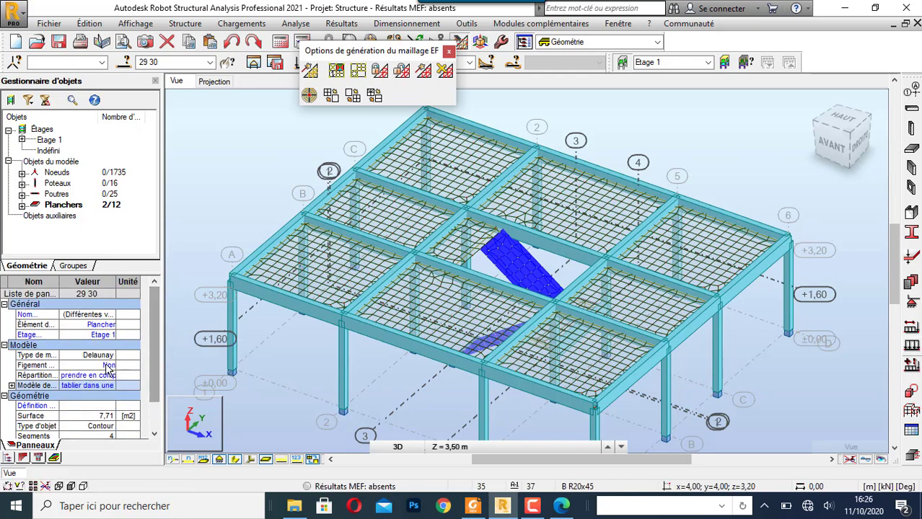
left_click(246, 204)
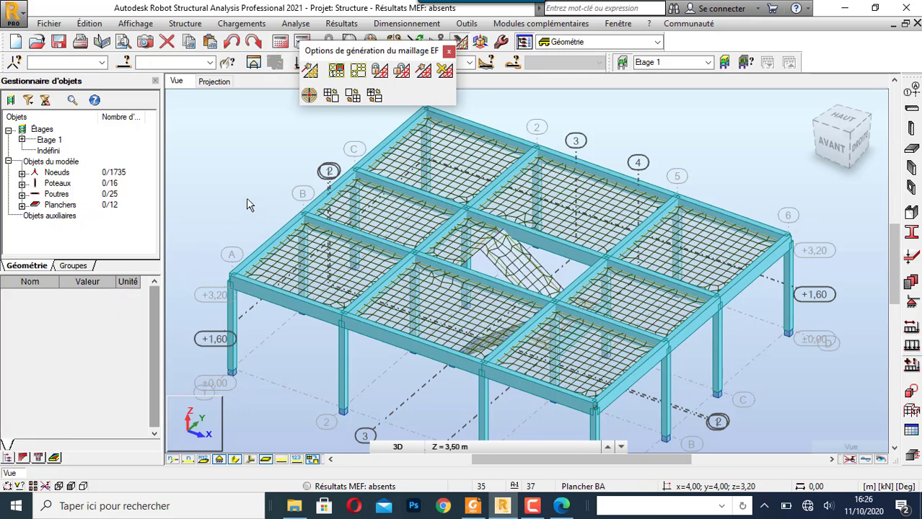
- Close the meshing options and run the structural calculation, then read the warning, highlight its associated panels and close the messages
left_click(448, 52)
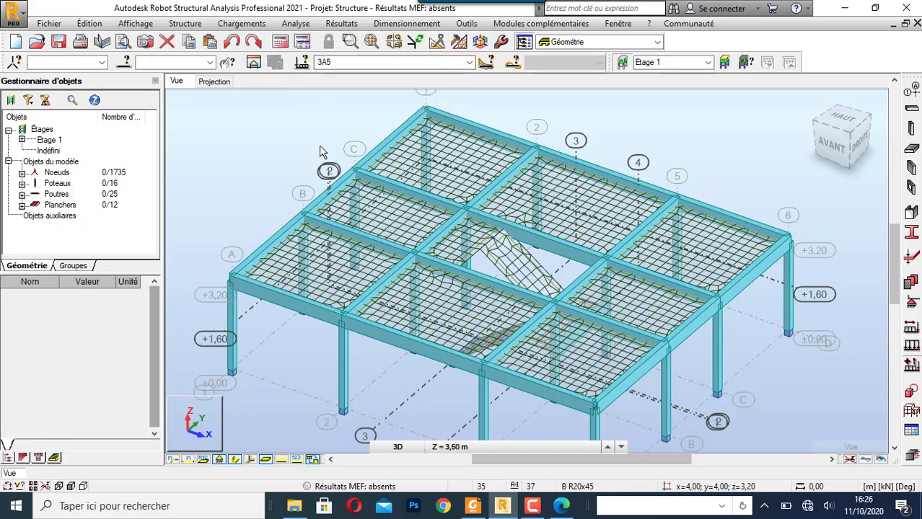
left_click(280, 42)
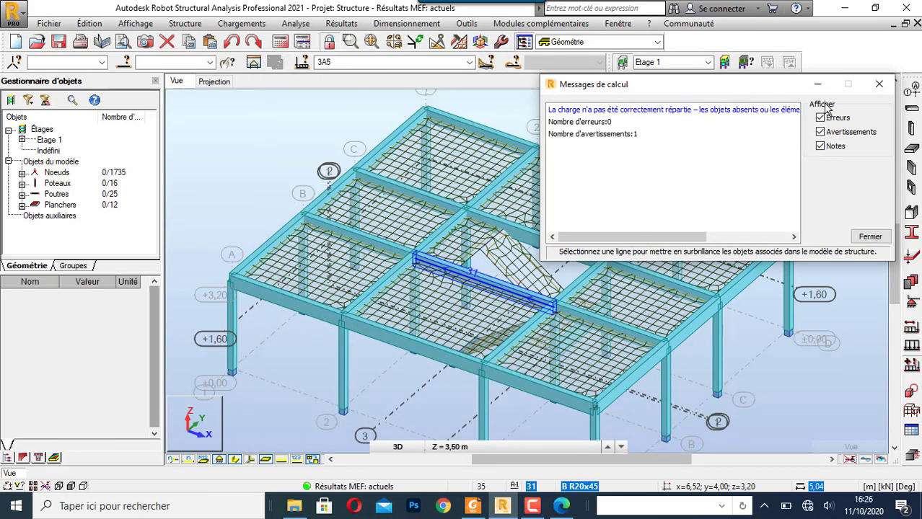
left_click_drag(685, 234, 813, 232)
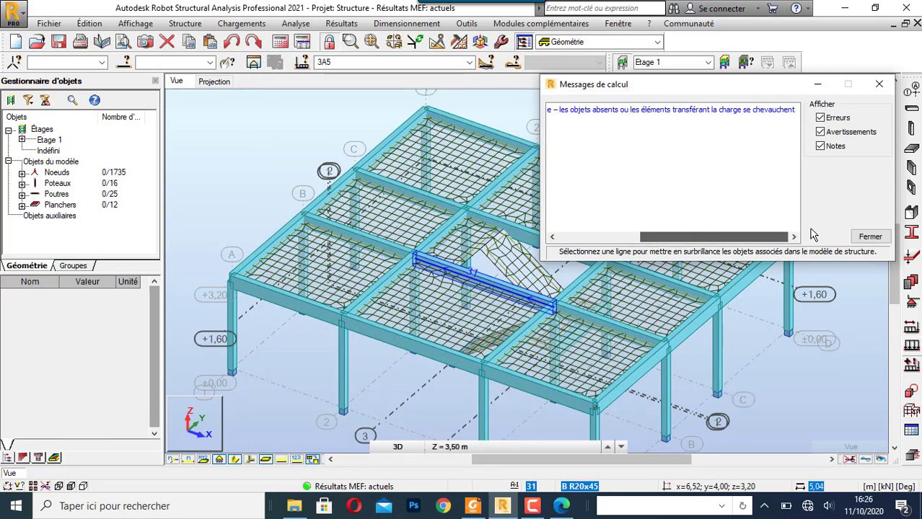
left_click(723, 110)
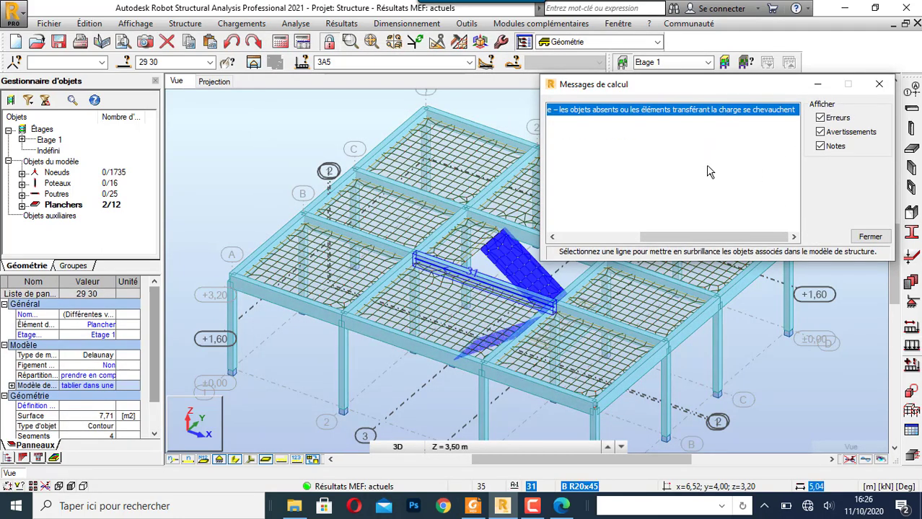
left_click(879, 84)
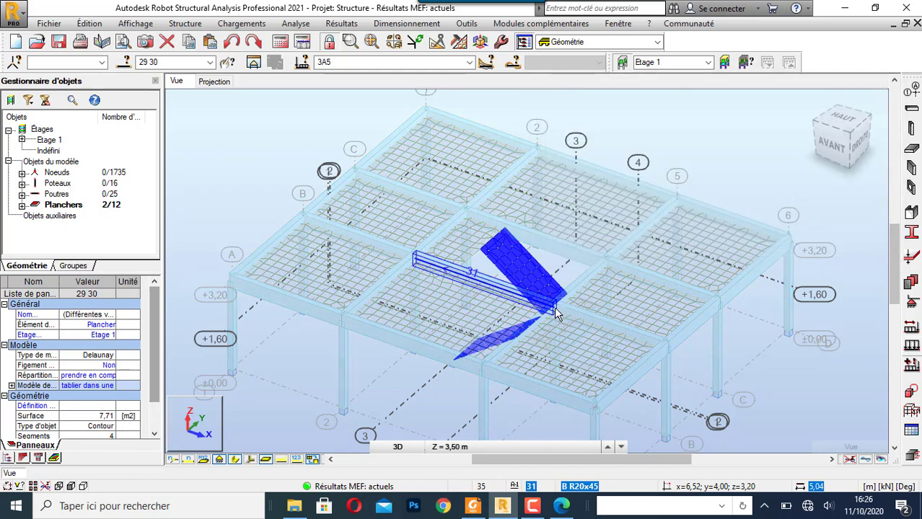
- Change the calculation model of the two inclined stair flights to coque, accepting that the results become outdated
scroll(477, 216, "up", 3)
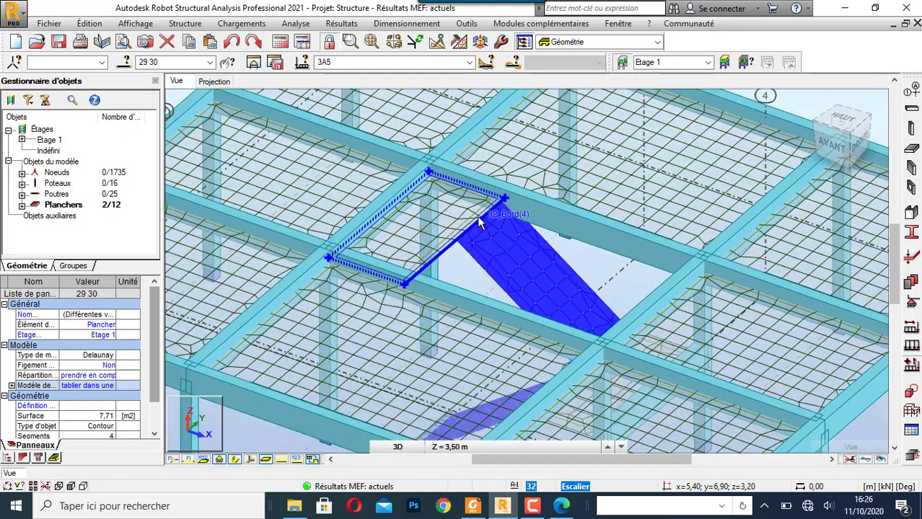
scroll(489, 223, "down", 3)
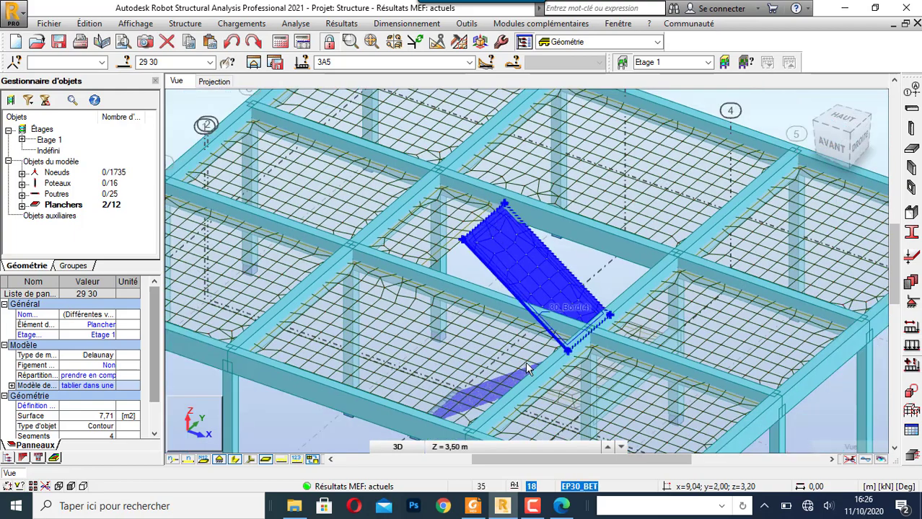
scroll(598, 369, "down", 3)
right_click(174, 175)
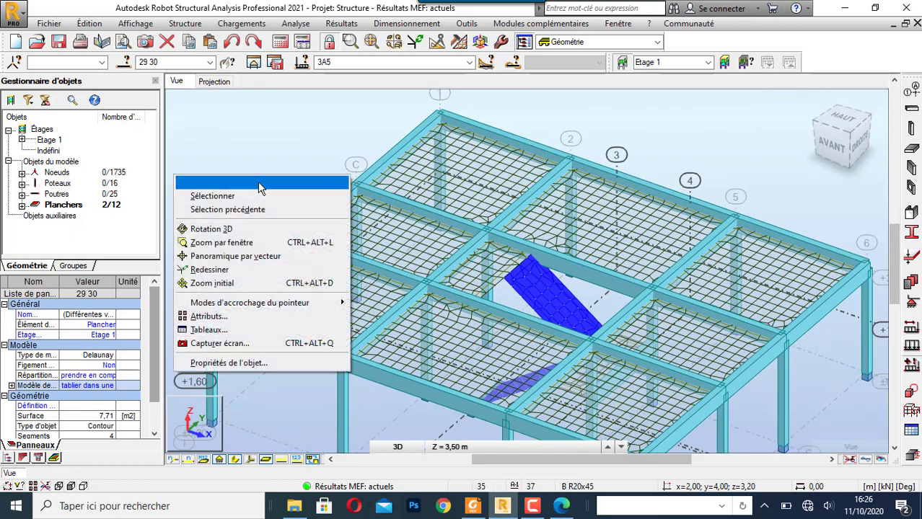
left_click(251, 229)
left_click_drag(239, 202, 299, 226)
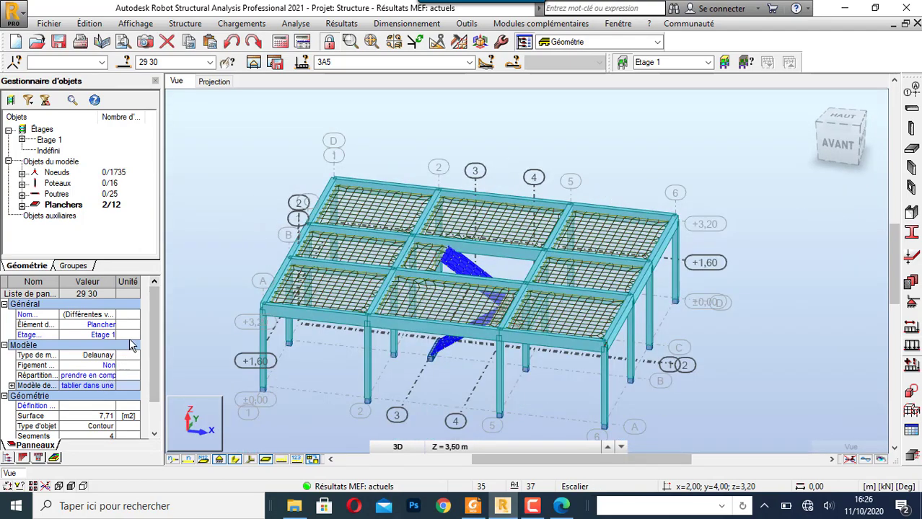
left_click(104, 386)
left_click(87, 408)
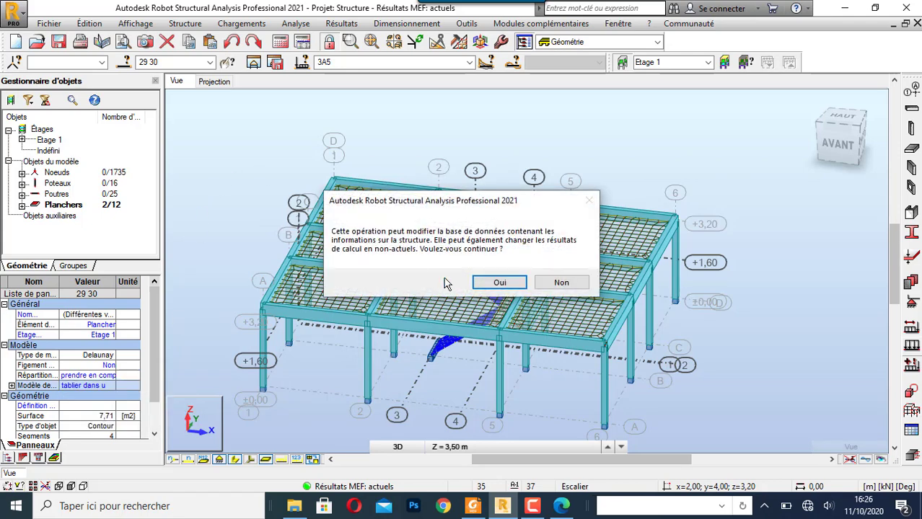
left_click(499, 282)
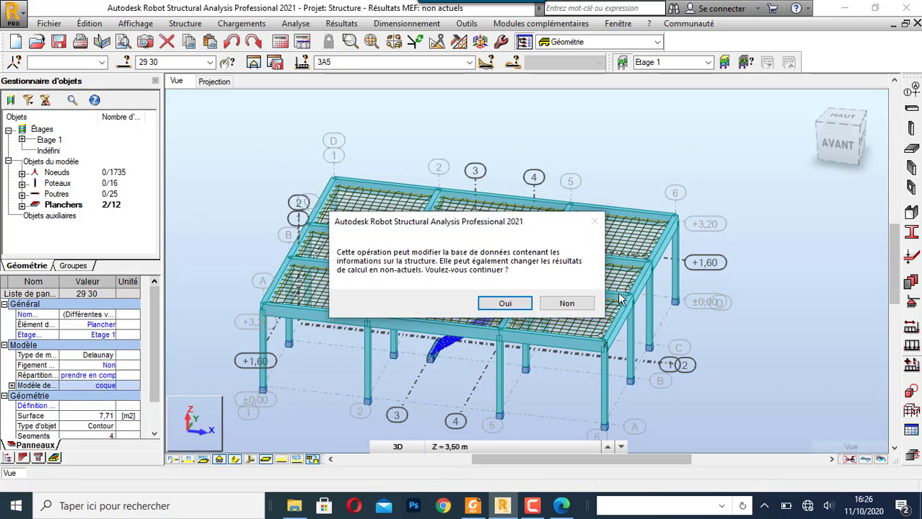
left_click(505, 304)
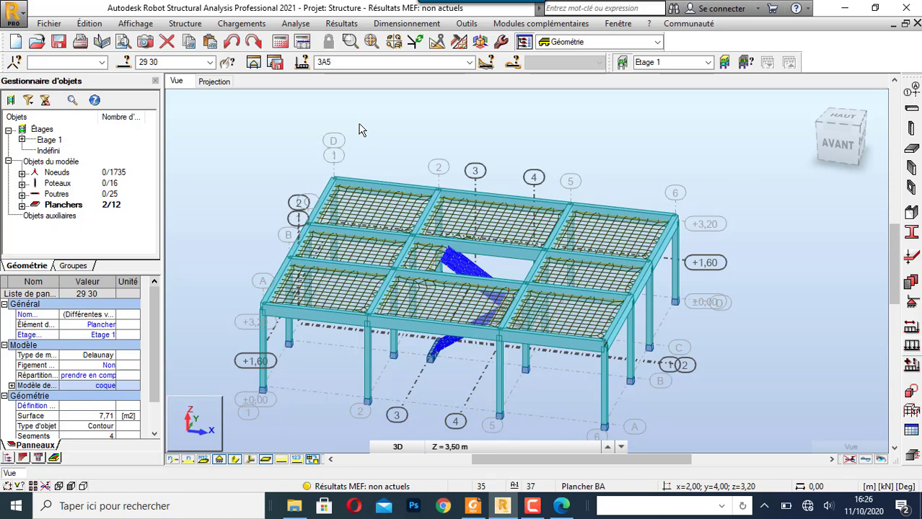
- Rerun the structural calculation, then clear the stair flight selection
left_click(280, 41)
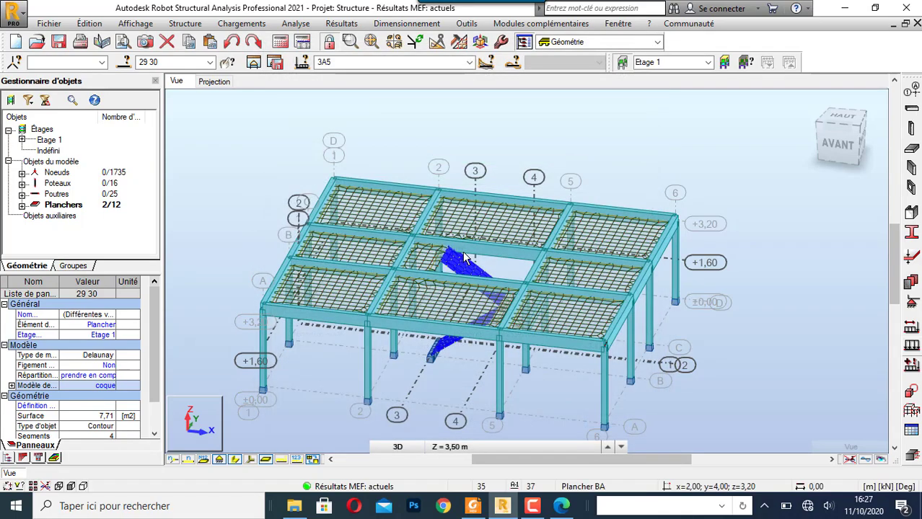
mouse_move(565, 147)
middle_mouse_down("shift")
mouse_move(465, 177)
mouse_move(566, 157)
middle_mouse_up("shift")
right_click(500, 116)
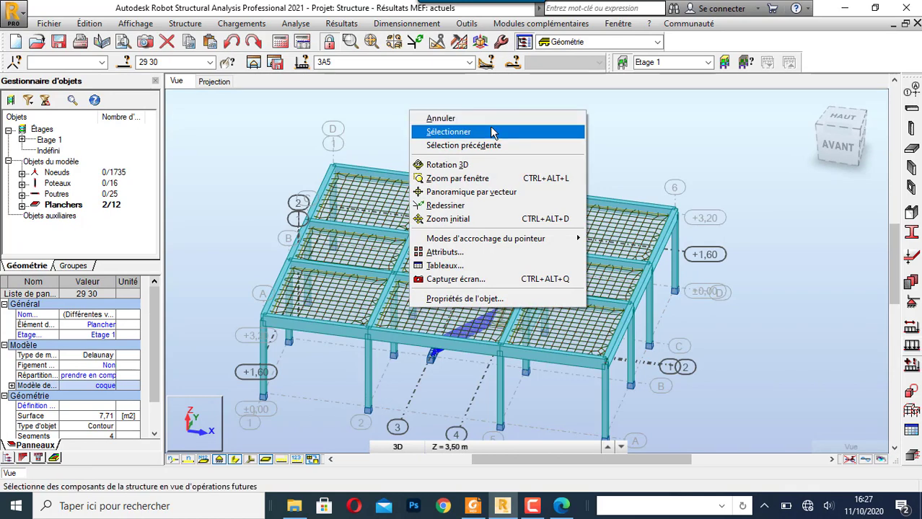
left_click(505, 130)
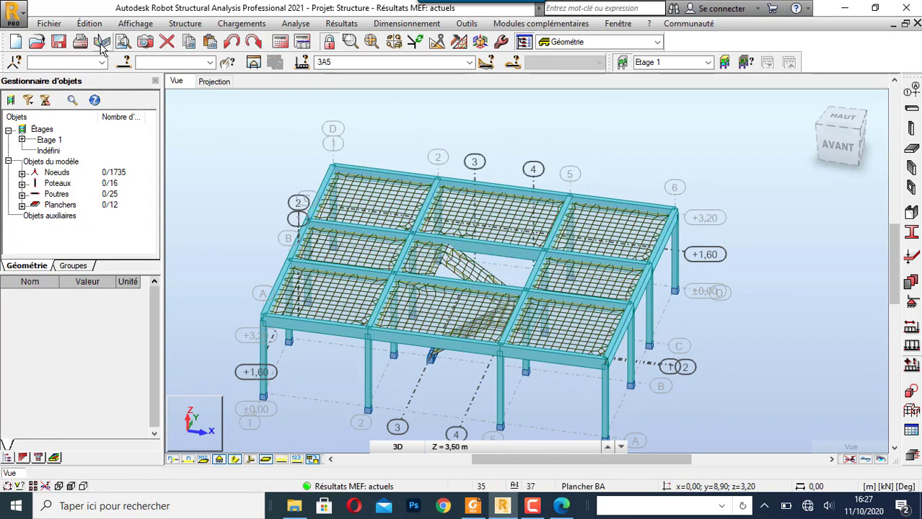
- Select the panels of every thickness with the Quelconque attribute filter and close the selection settings
left_click(125, 64)
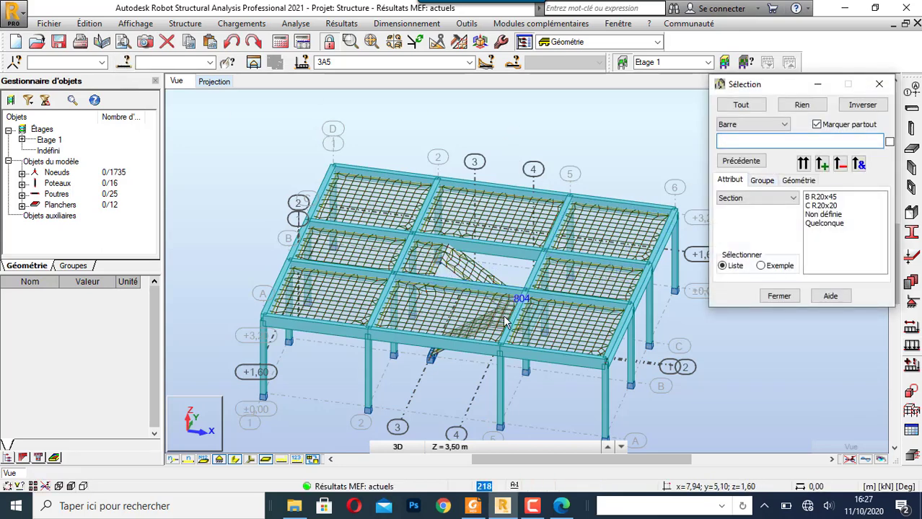
left_click(764, 125)
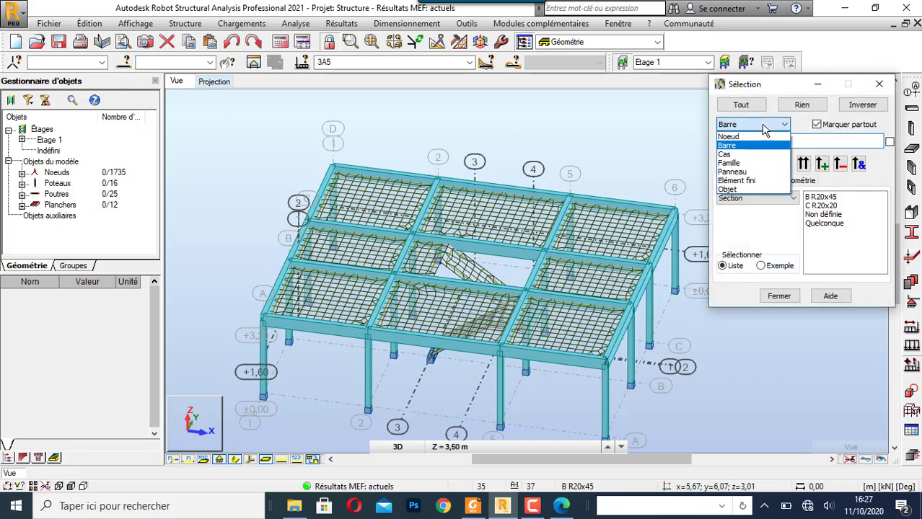
left_click(743, 170)
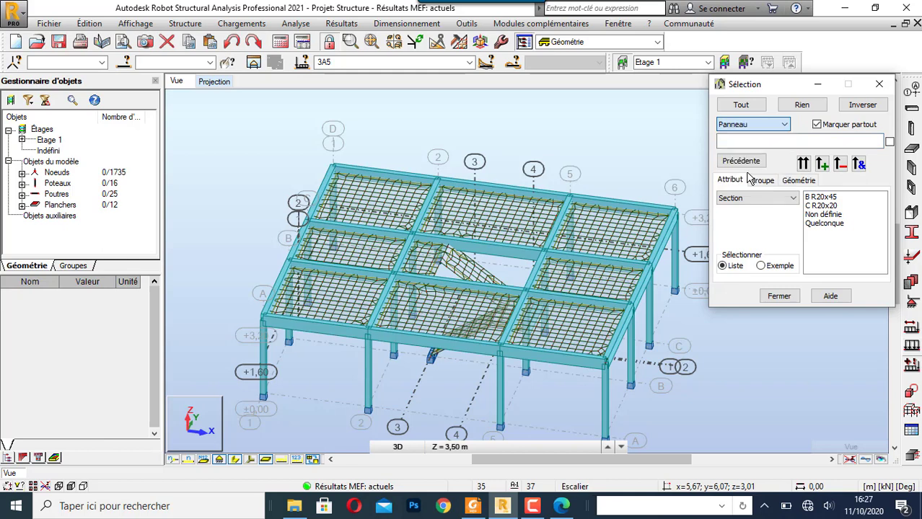
left_click(826, 223)
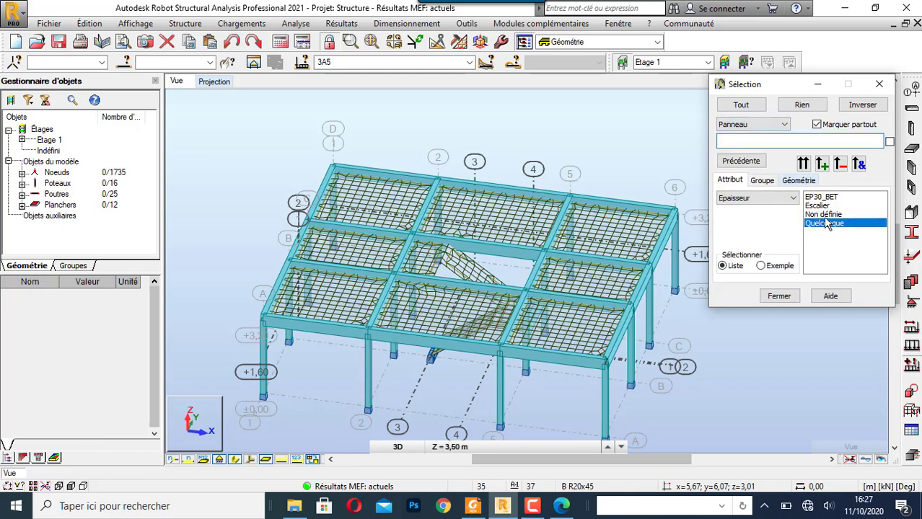
left_click(802, 164)
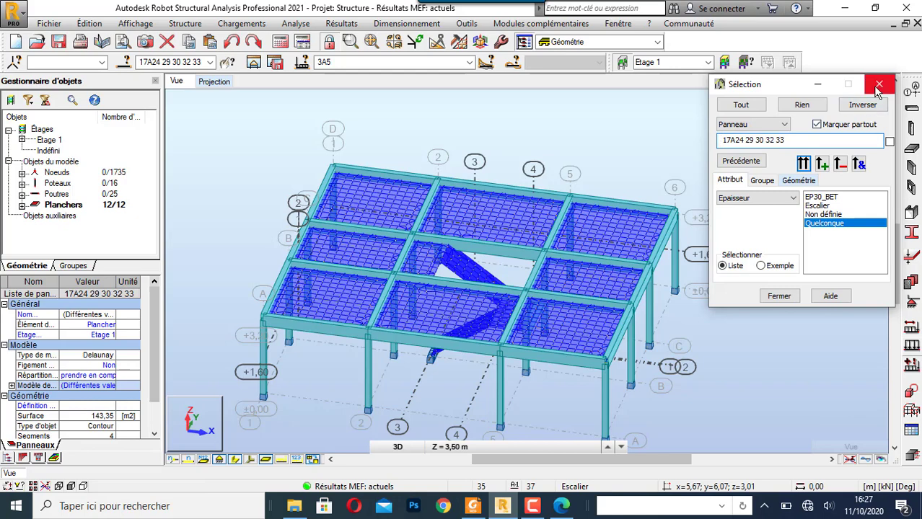
left_click(879, 84)
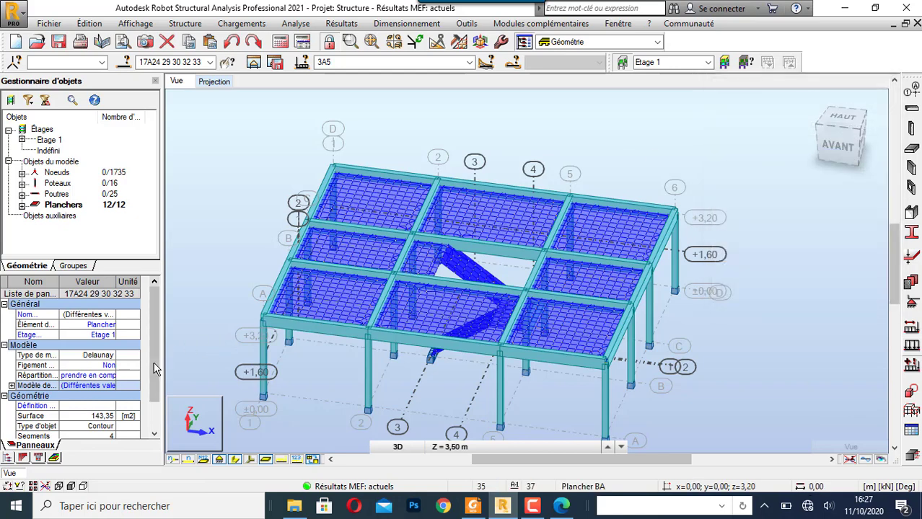
- Review the calculation models available for the selected panels without changing them, then clear the selection
left_click_drag(156, 362, 160, 381)
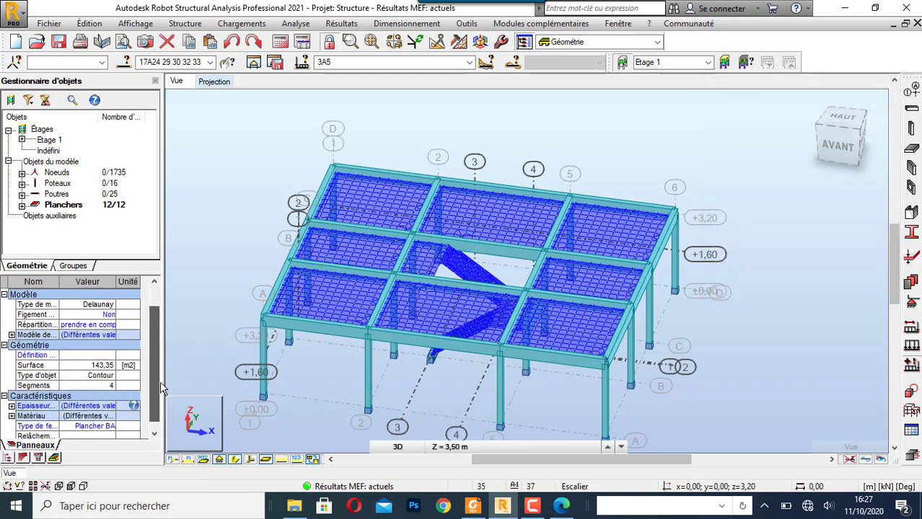
left_click(108, 335)
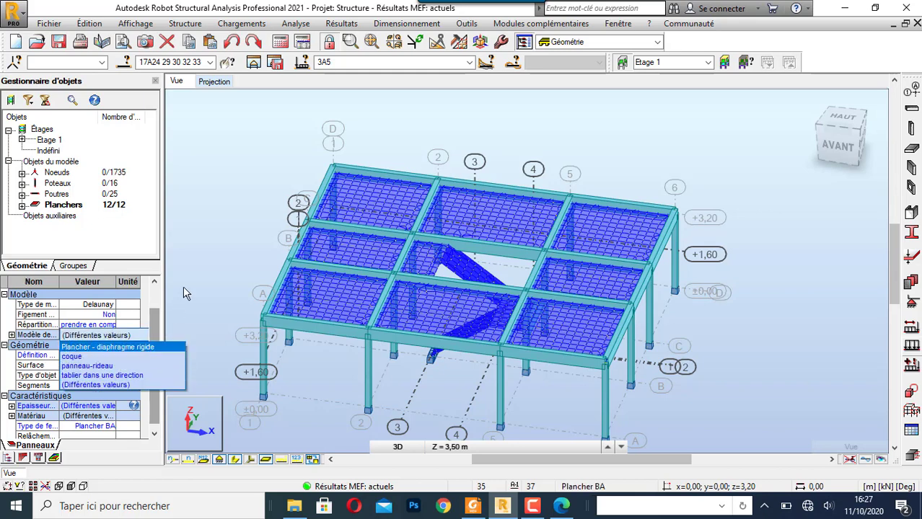
left_click(190, 239)
left_click(524, 127)
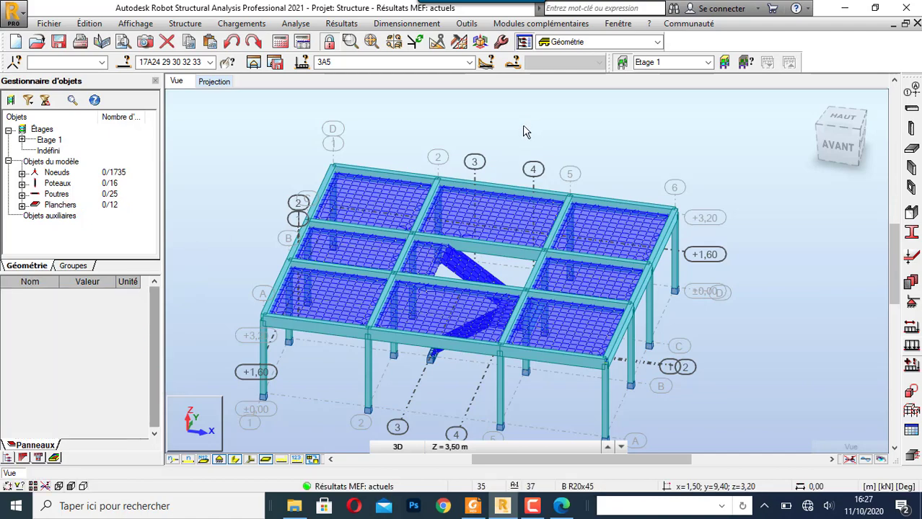
- Examine the meshed floor panels and the central staircase from several 3D angles
scroll(273, 253, "up", 2)
scroll(282, 214, "down", 2)
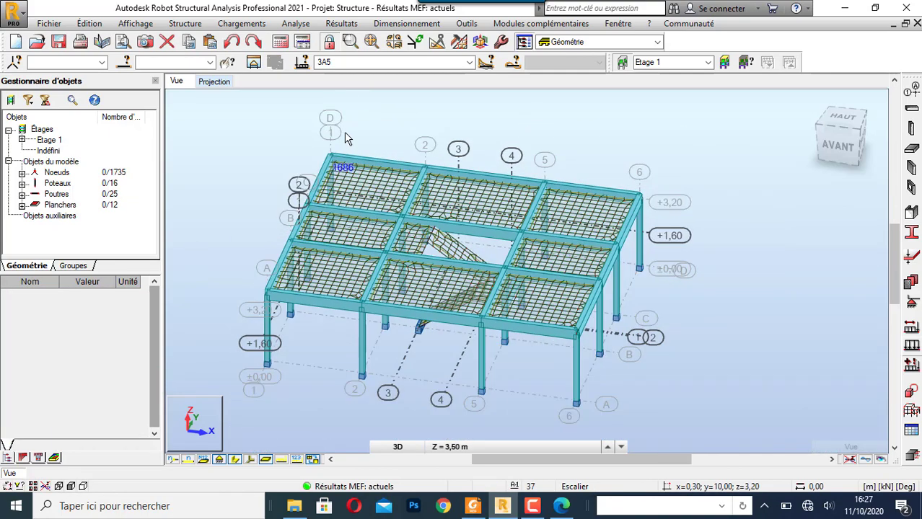
right_click(344, 123)
left_click(346, 186)
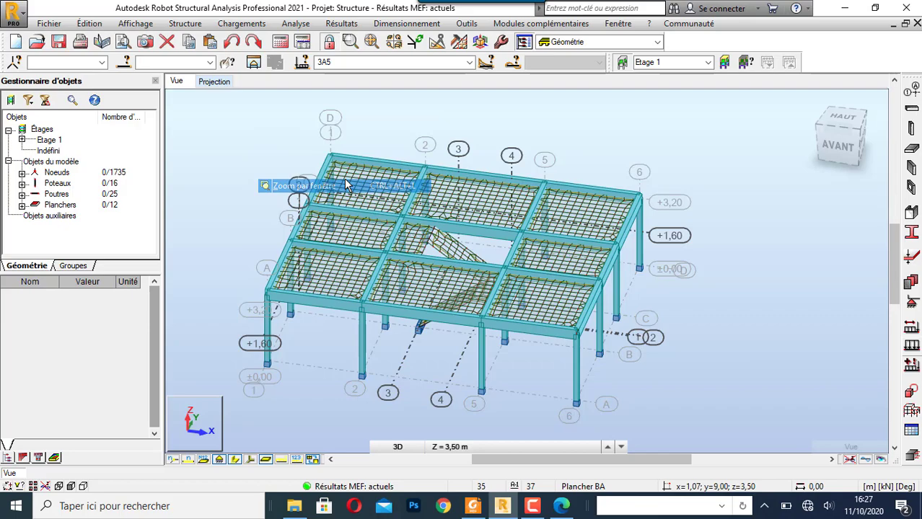
right_click(385, 124)
left_click(387, 180)
left_click_drag(548, 177, 593, 196)
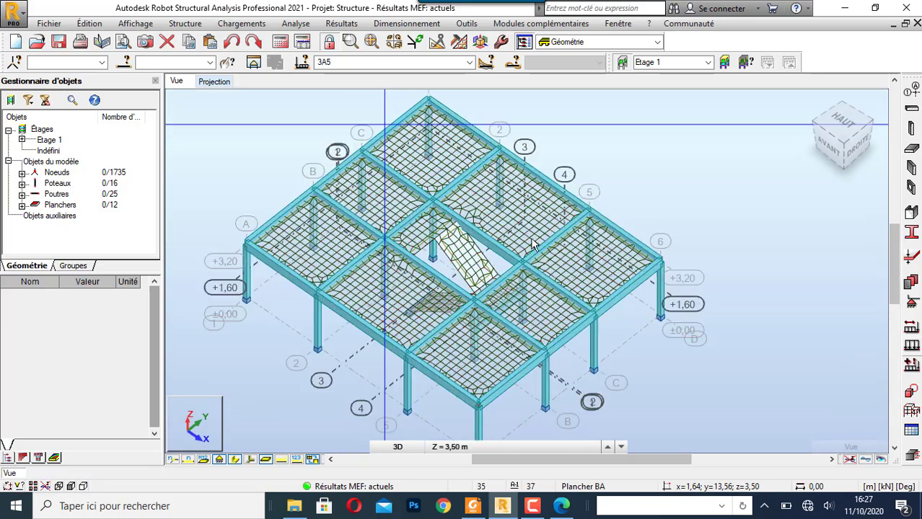
mouse_move(533, 246)
left_mouse_down()
mouse_move(531, 264)
mouse_move(549, 247)
left_mouse_up()
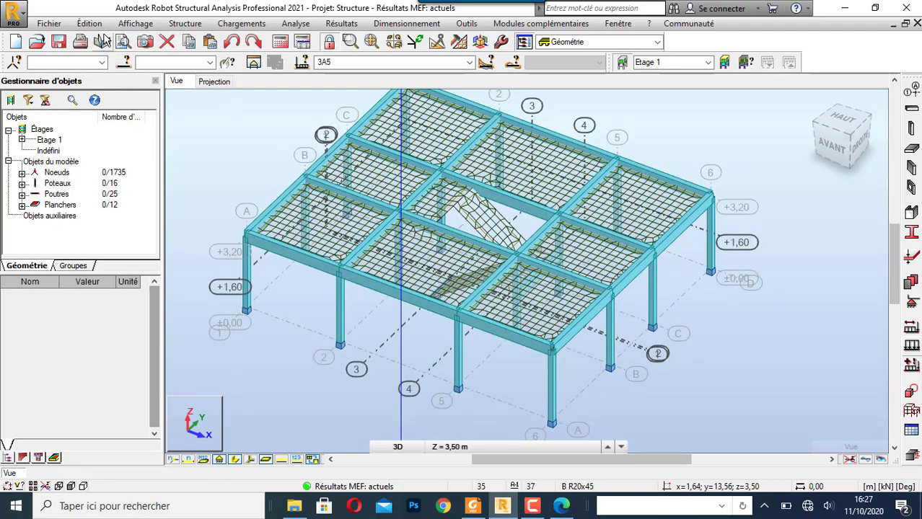
right_click(251, 140)
left_click(321, 128)
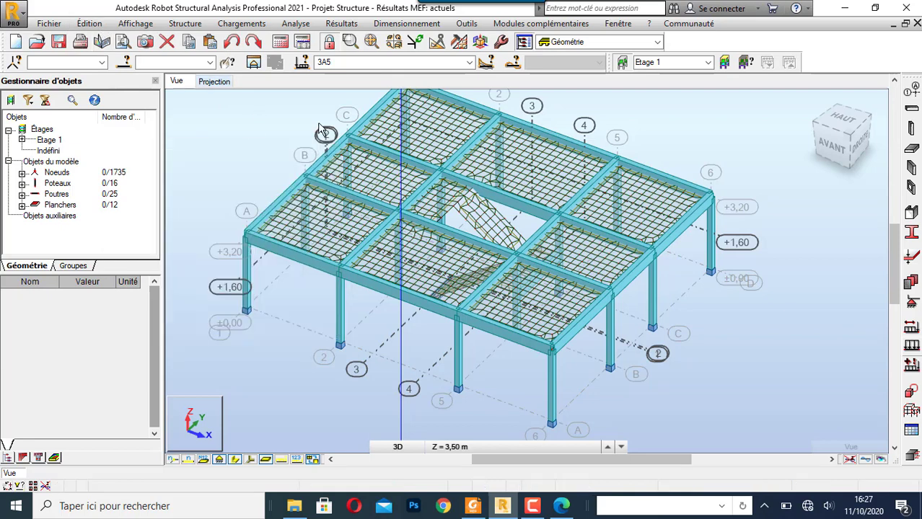
- Select all panels with the Escalier thickness and isolate them in a separate view
left_click(105, 24)
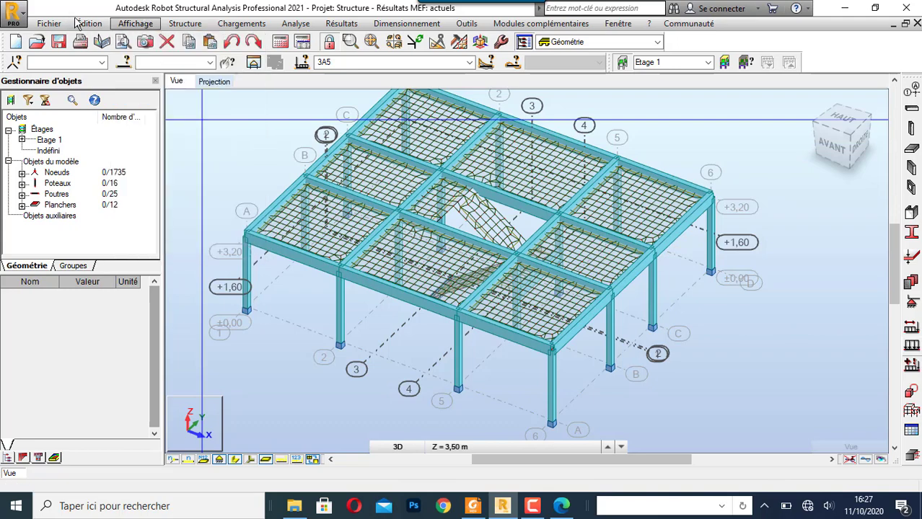
left_click(112, 23)
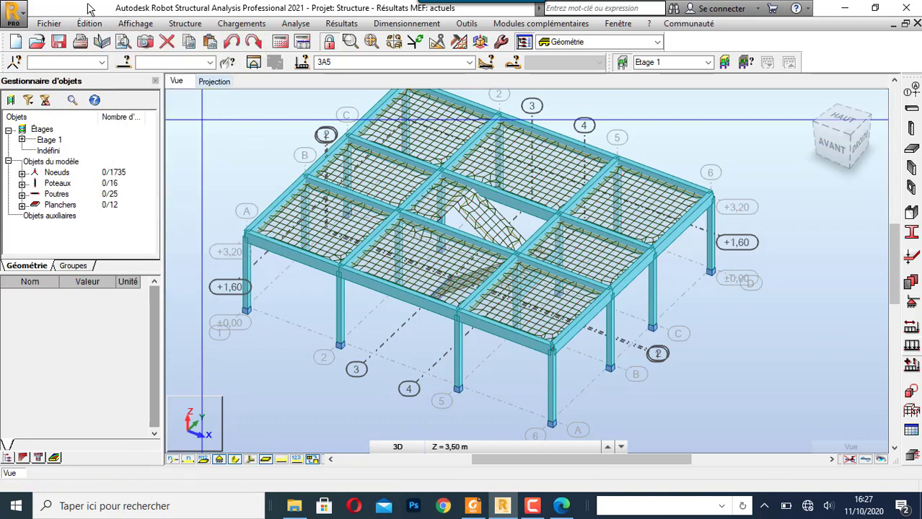
left_click(125, 64)
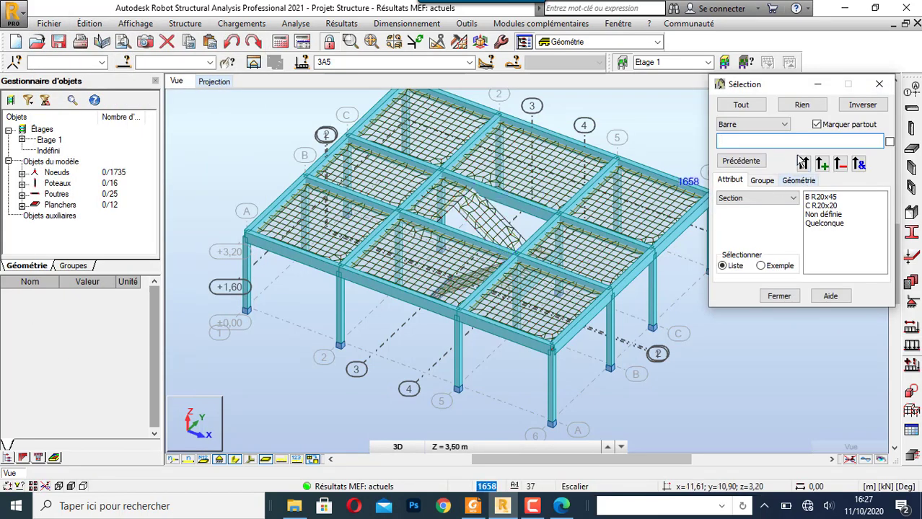
left_click(775, 125)
left_click(757, 171)
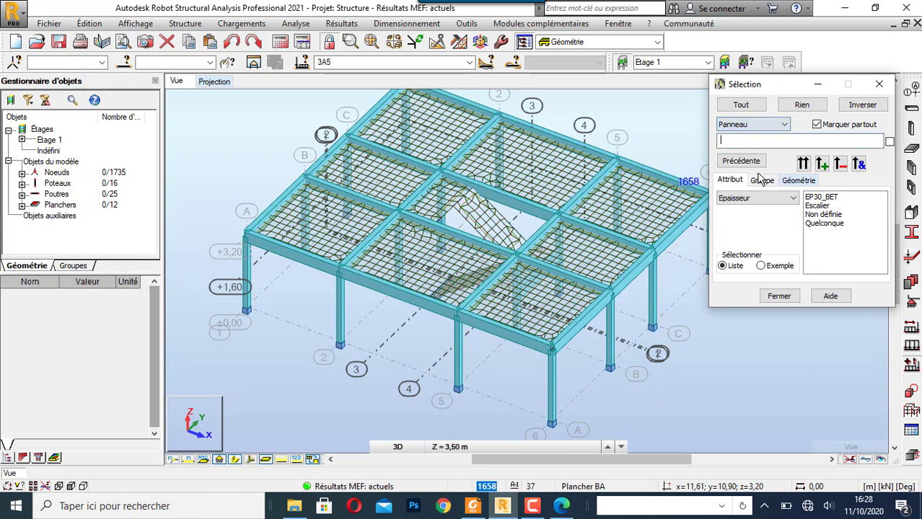
left_click(803, 163)
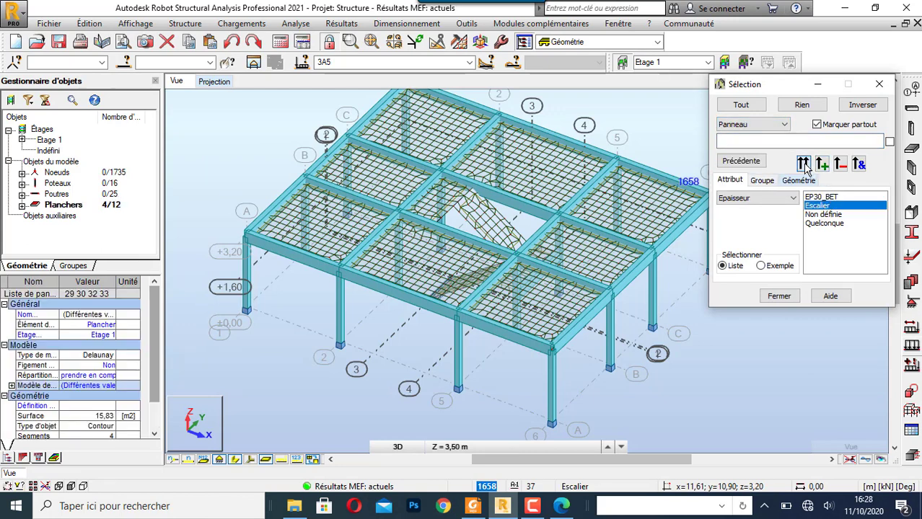
left_click(878, 84)
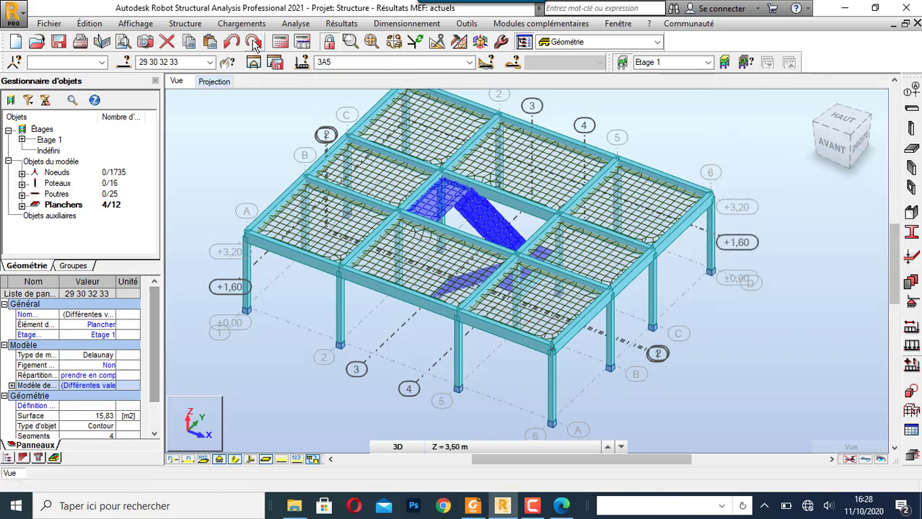
left_click(253, 63)
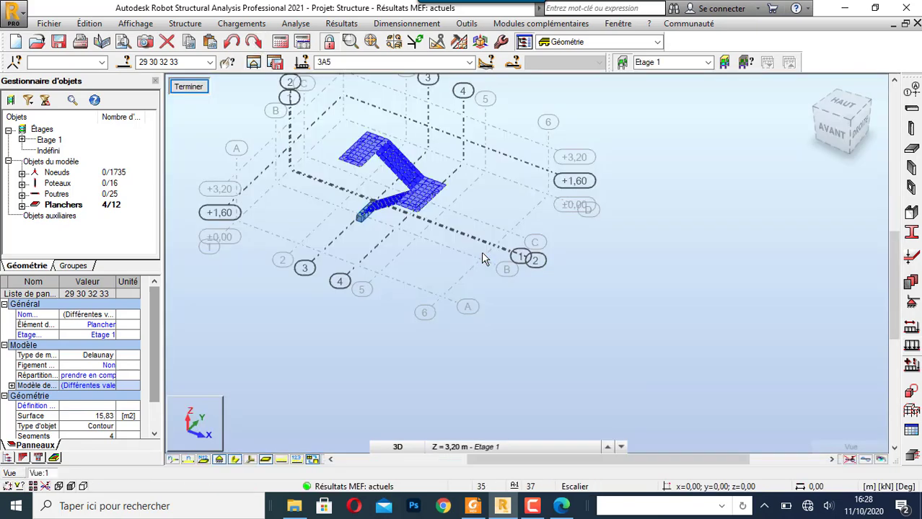
scroll(346, 130, "up", 2)
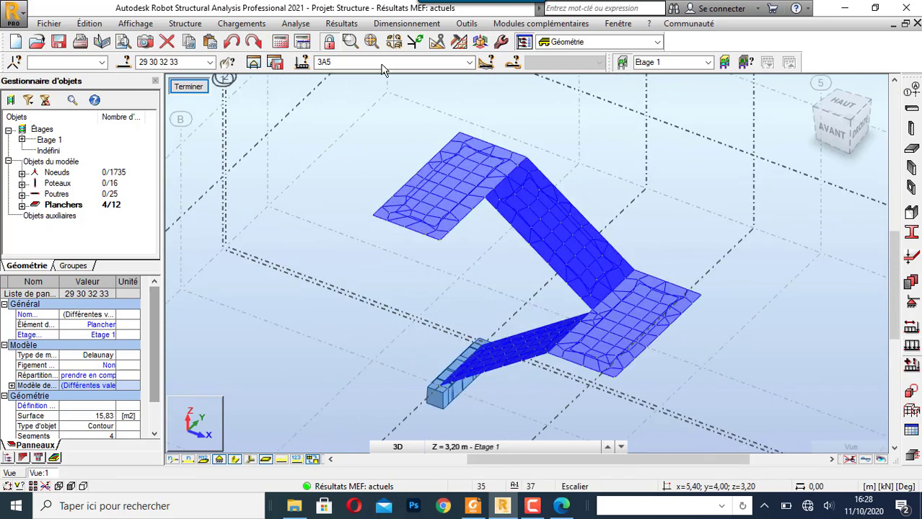
- Display the Moments - M xx map with value descriptions on the stair panels for load case 4 : ELU
left_click(349, 25)
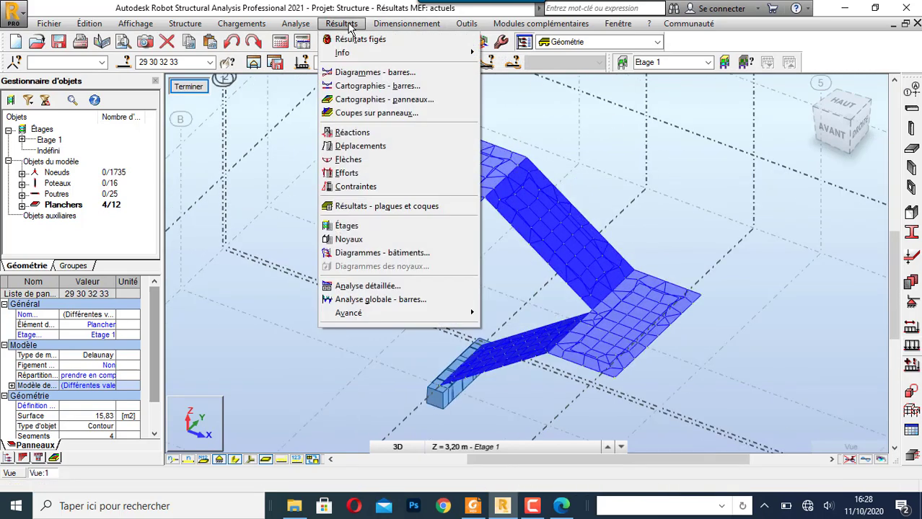
left_click(370, 98)
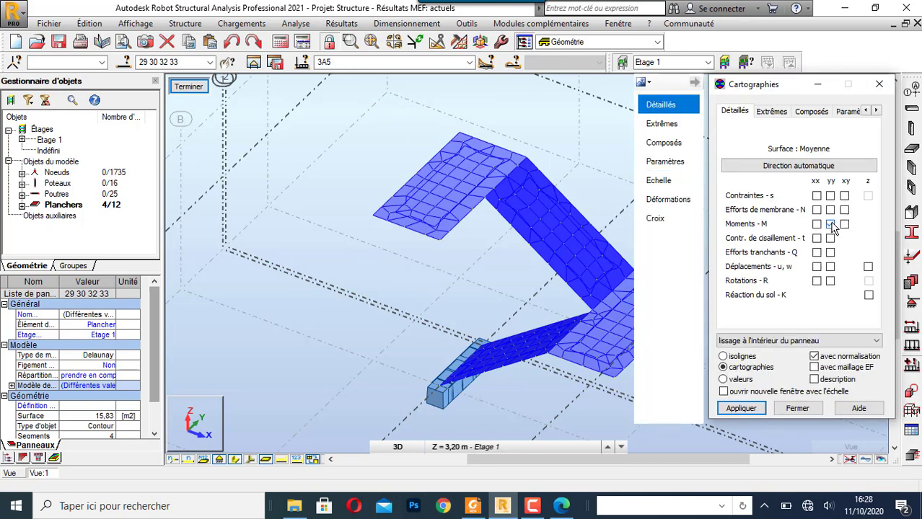
left_click(465, 62)
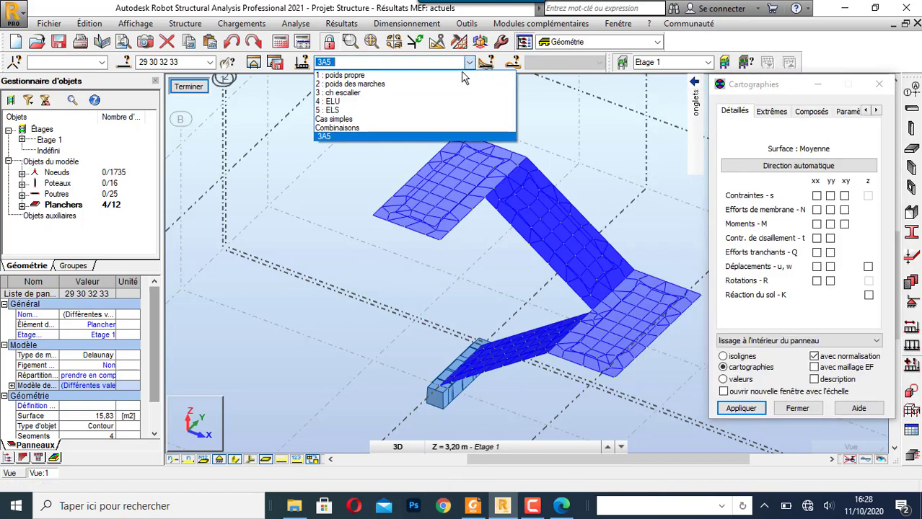
left_click(453, 102)
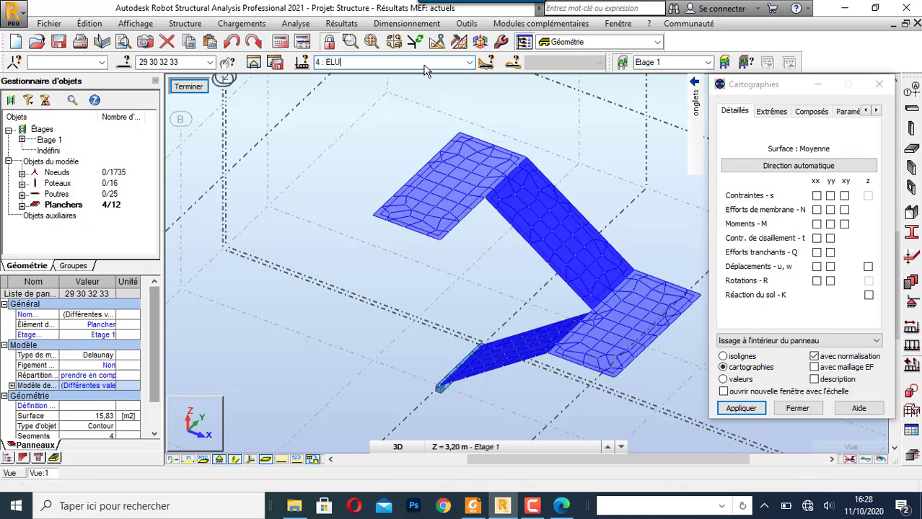
left_click(813, 380)
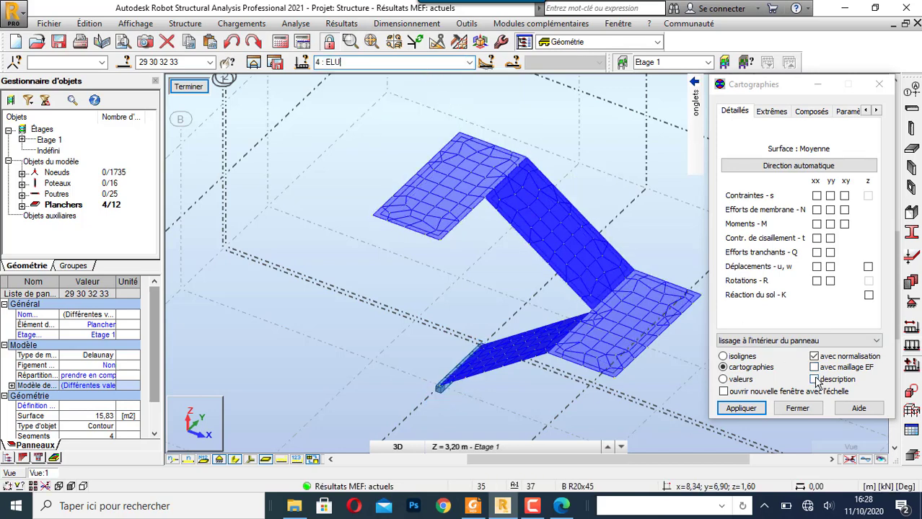
left_click(756, 409)
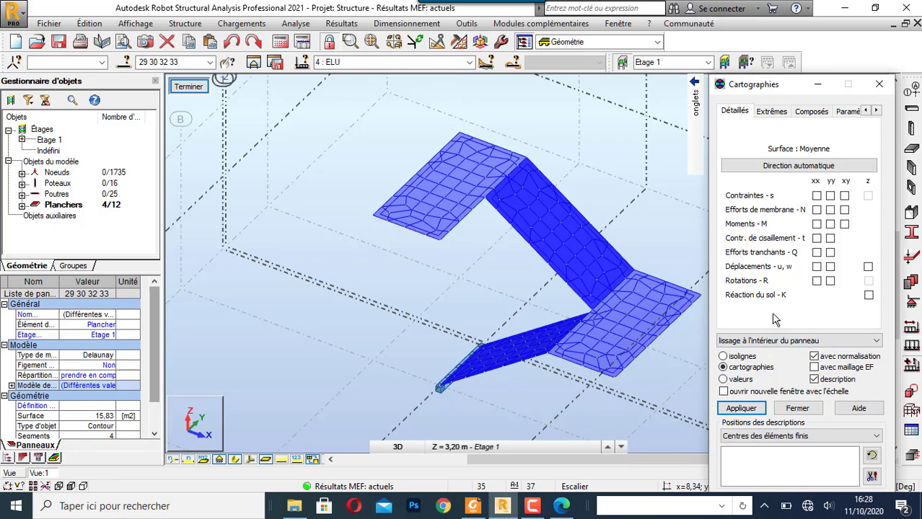
left_click(747, 411)
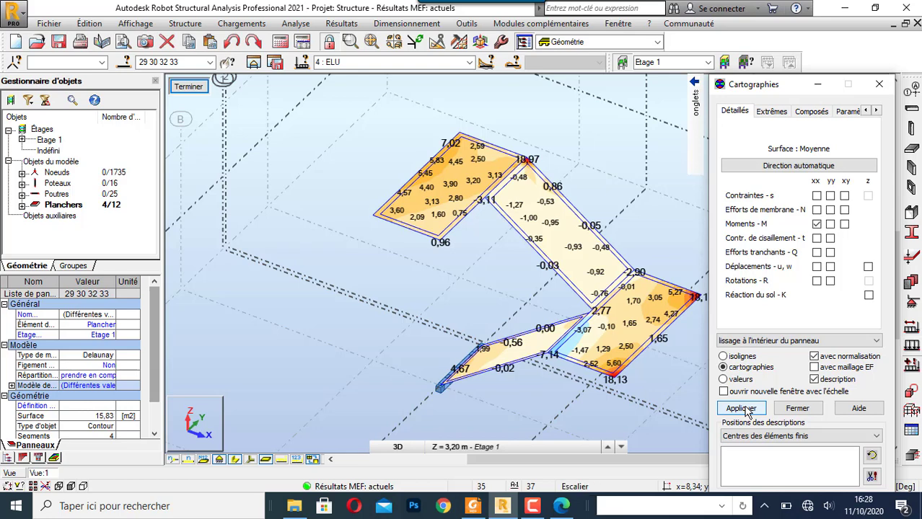
- Switch the stair panels' map to the yy moments and close the Cartographies settings
left_click(829, 224)
left_click_drag(757, 87, 74, 40)
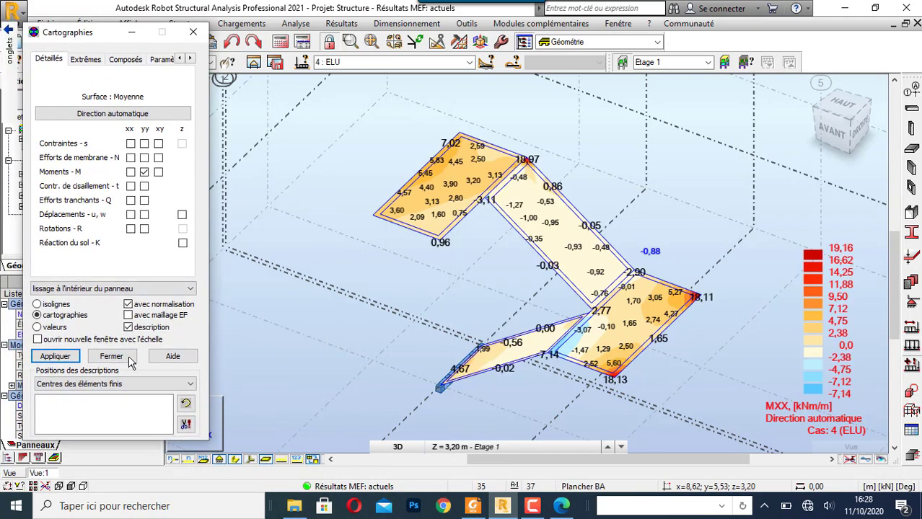
left_click(51, 358)
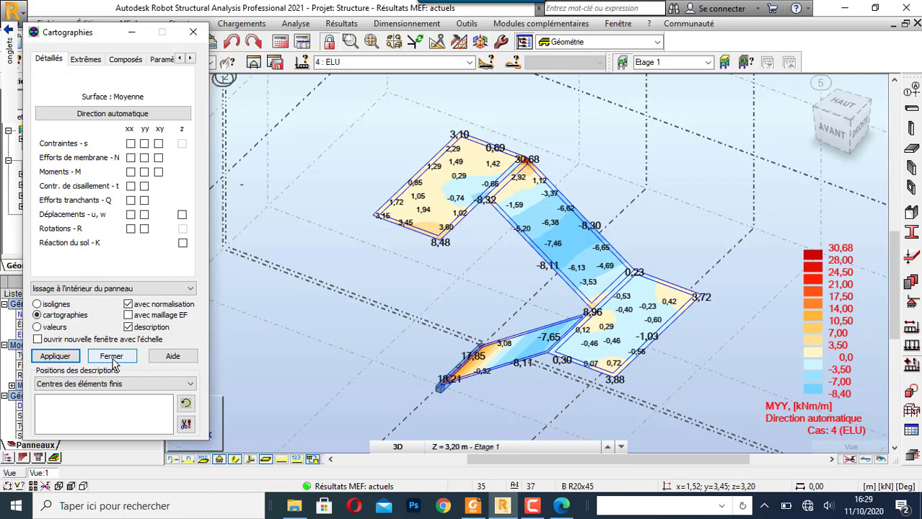
left_click(112, 357)
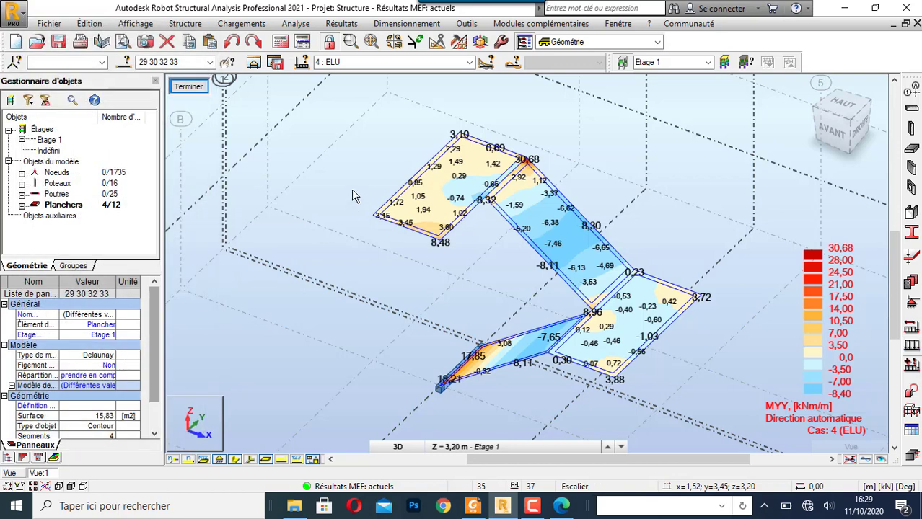
- Clear the panel selection and leave the isolated stair view to return to the whole structure
left_click(339, 138)
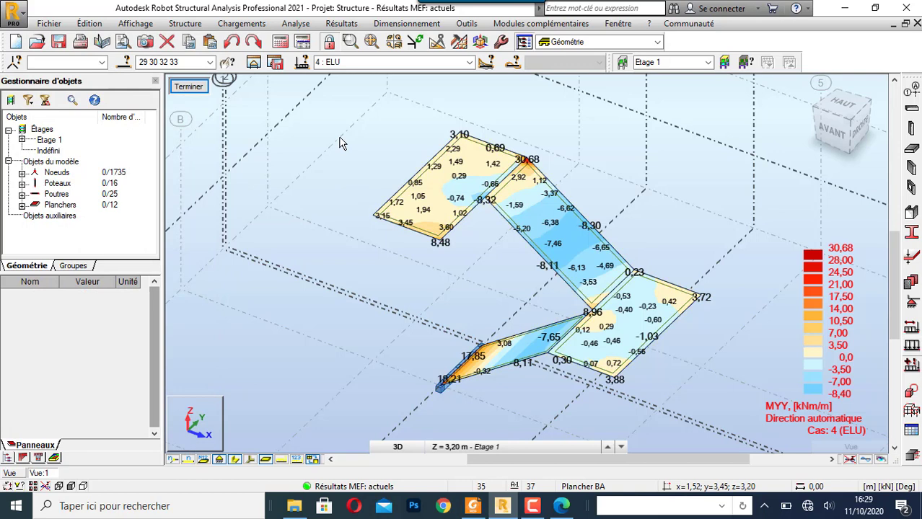
left_click(188, 87)
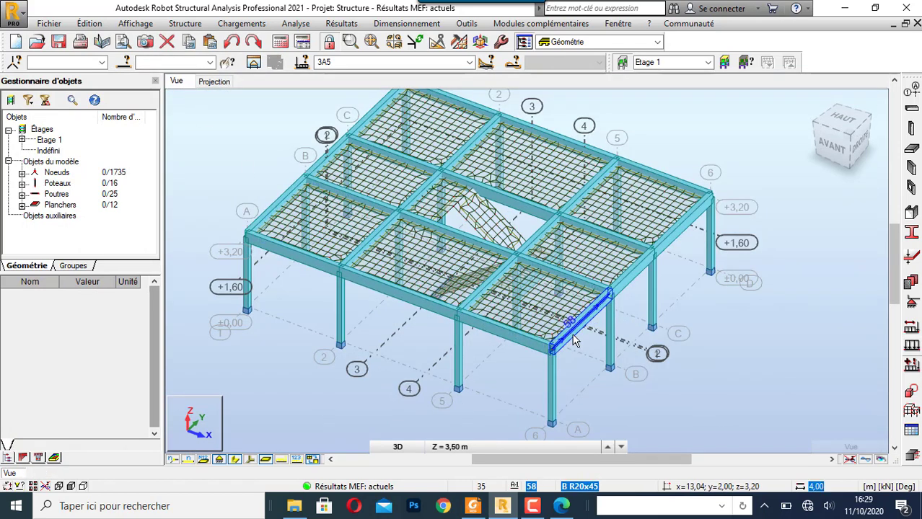
scroll(617, 345, "down", 2)
scroll(563, 236, "up", 1)
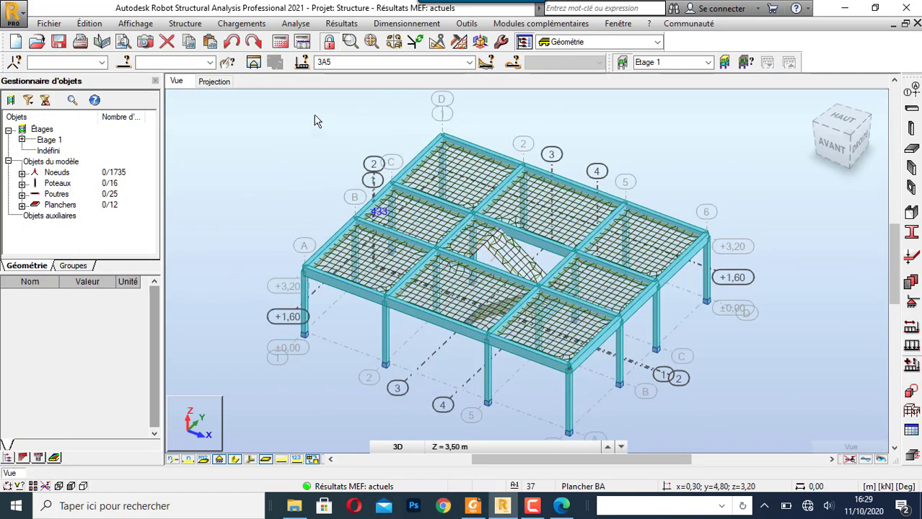